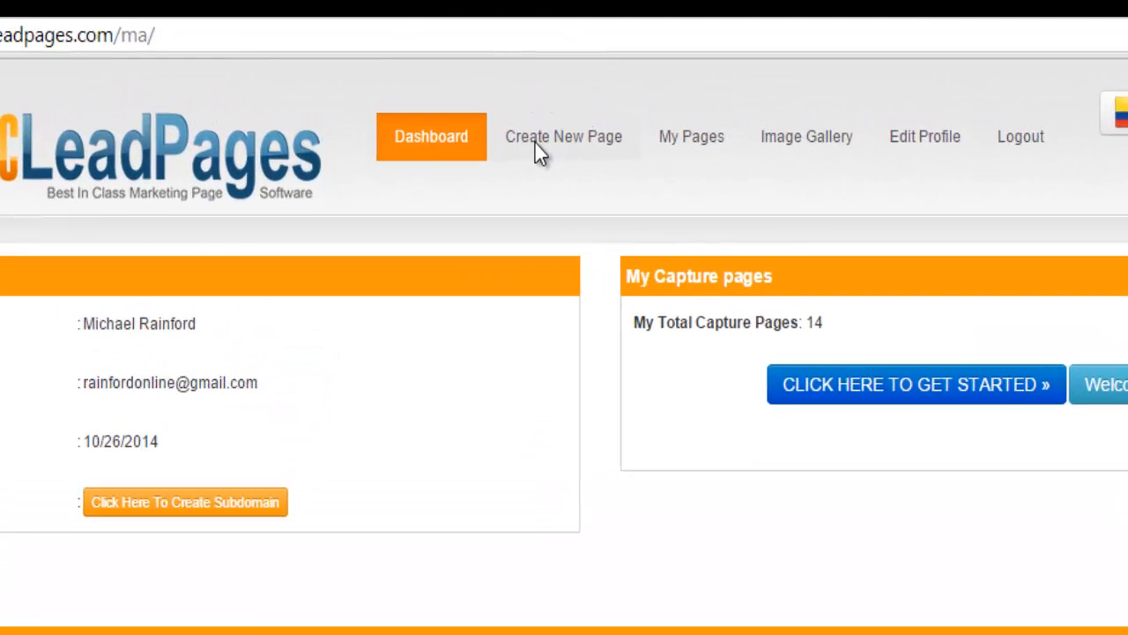
Start a new page, bringing up the Sales Pages template gallery with Compact Sales Page templates
left_click(520, 87)
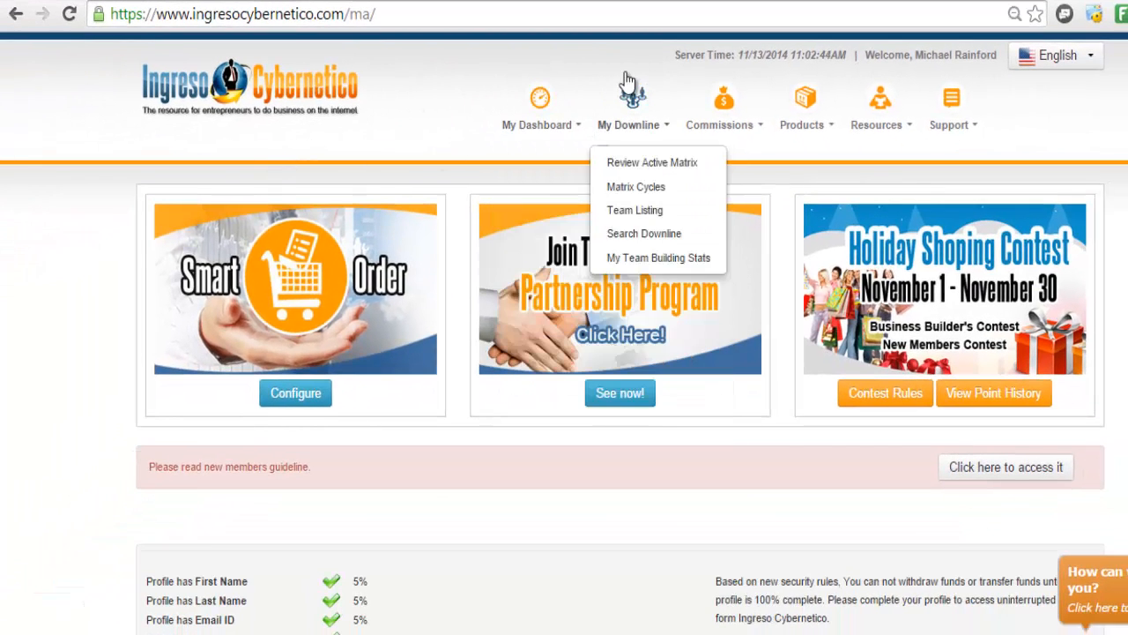
mouse_move(817, 128)
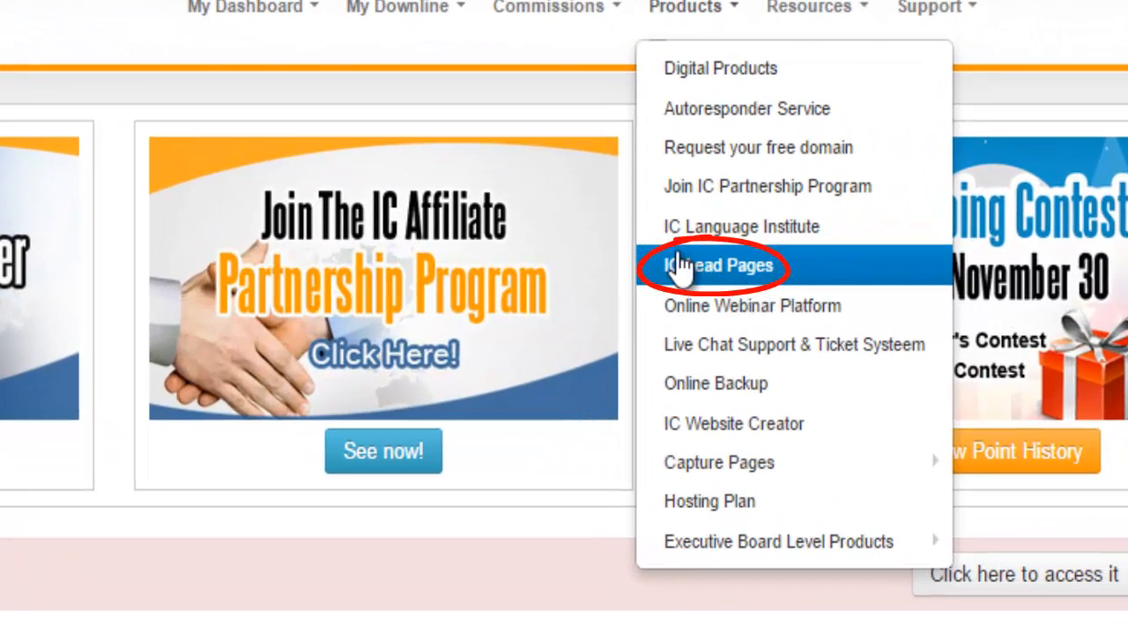
mouse_move(264, 7)
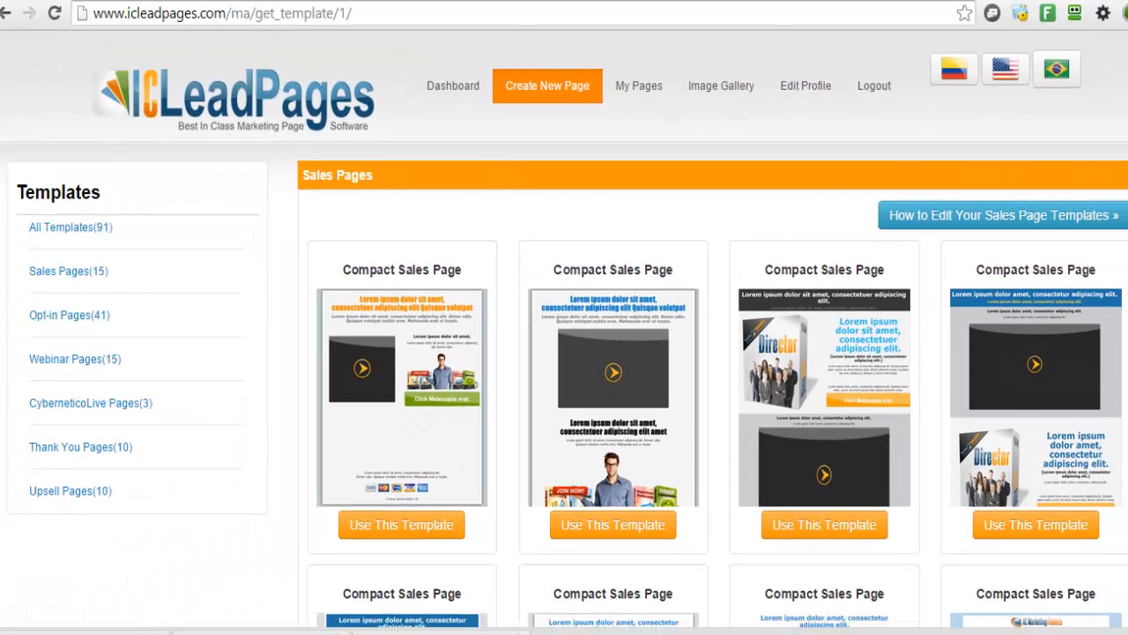
Browse the Sales Pages templates, then view the Opt-in Pages (41) template grid
scroll(565, 331, "down", 5)
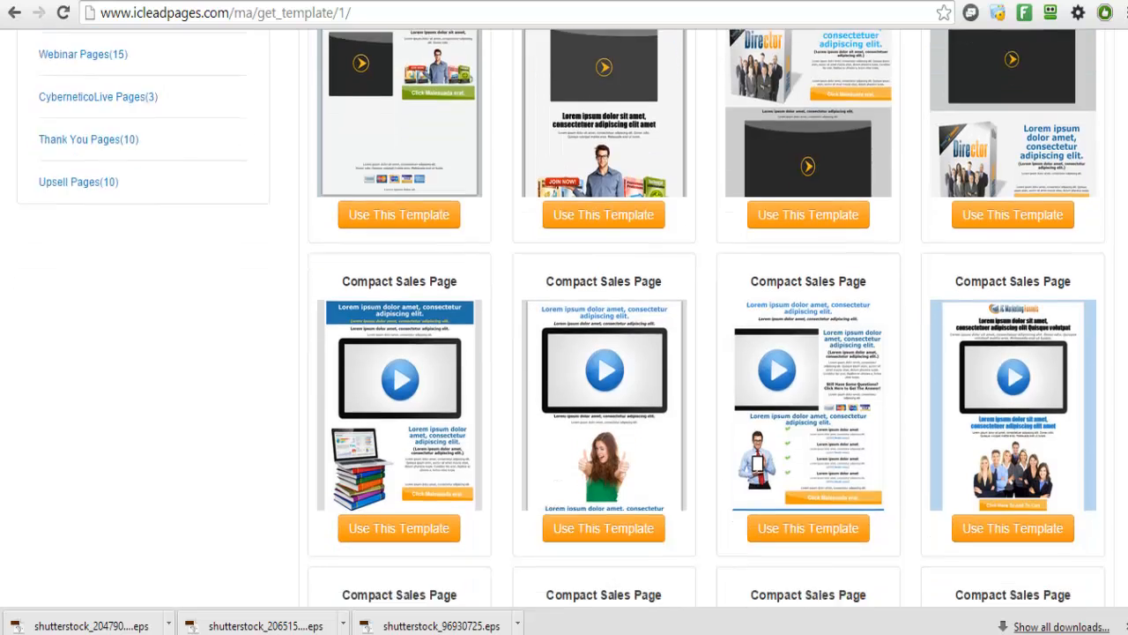
scroll(564, 332, "down", 2)
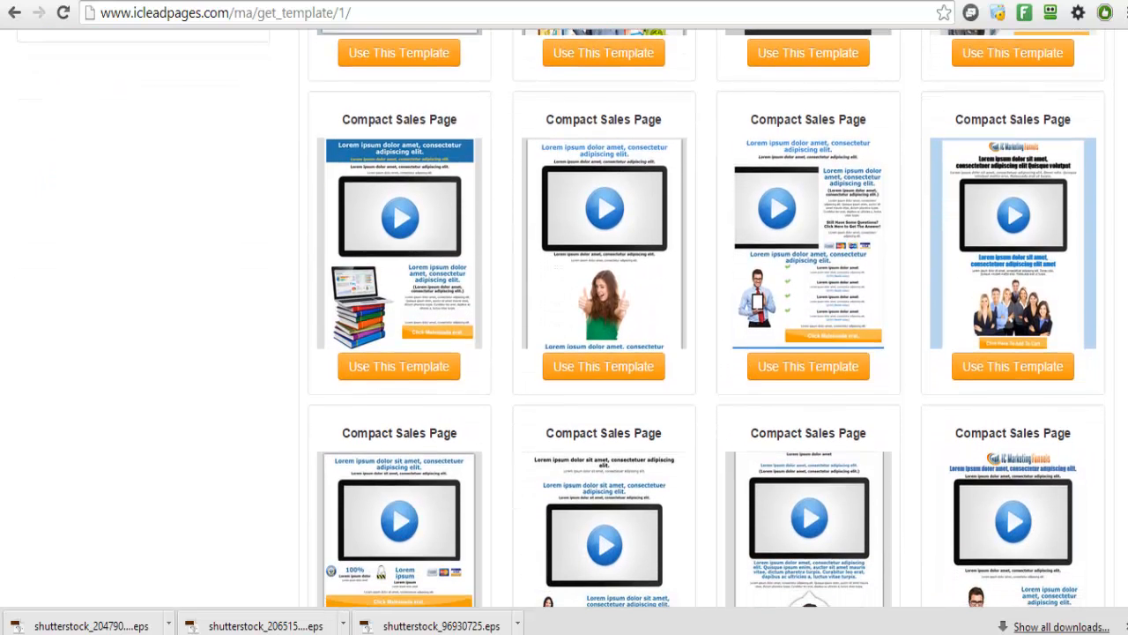
scroll(414, 353, "up", 5)
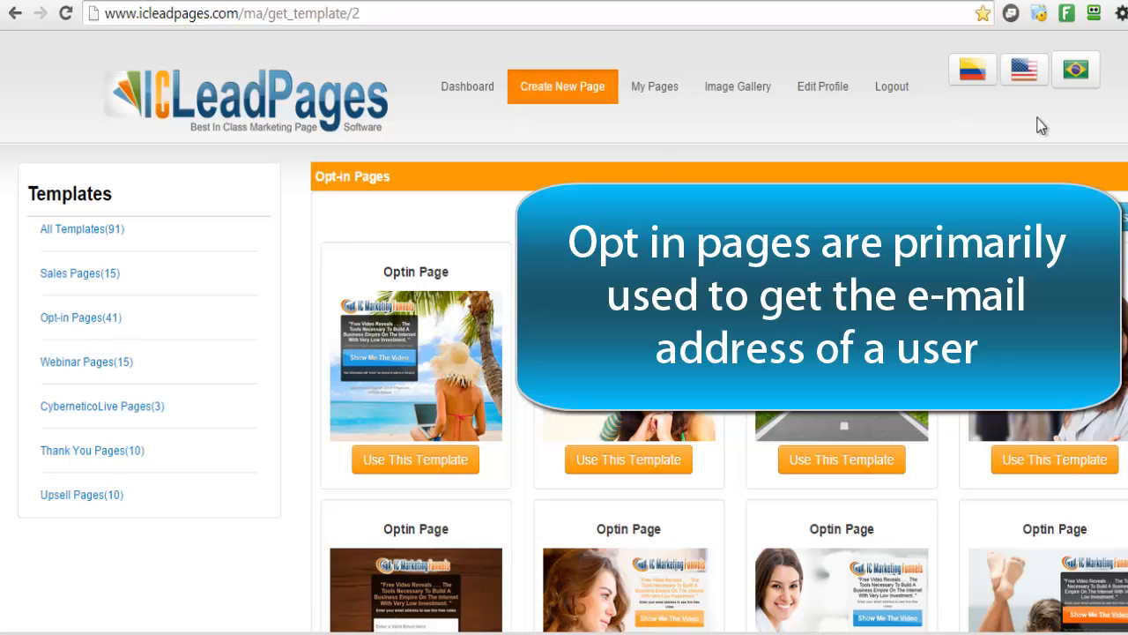
scroll(564, 353, "down", 3)
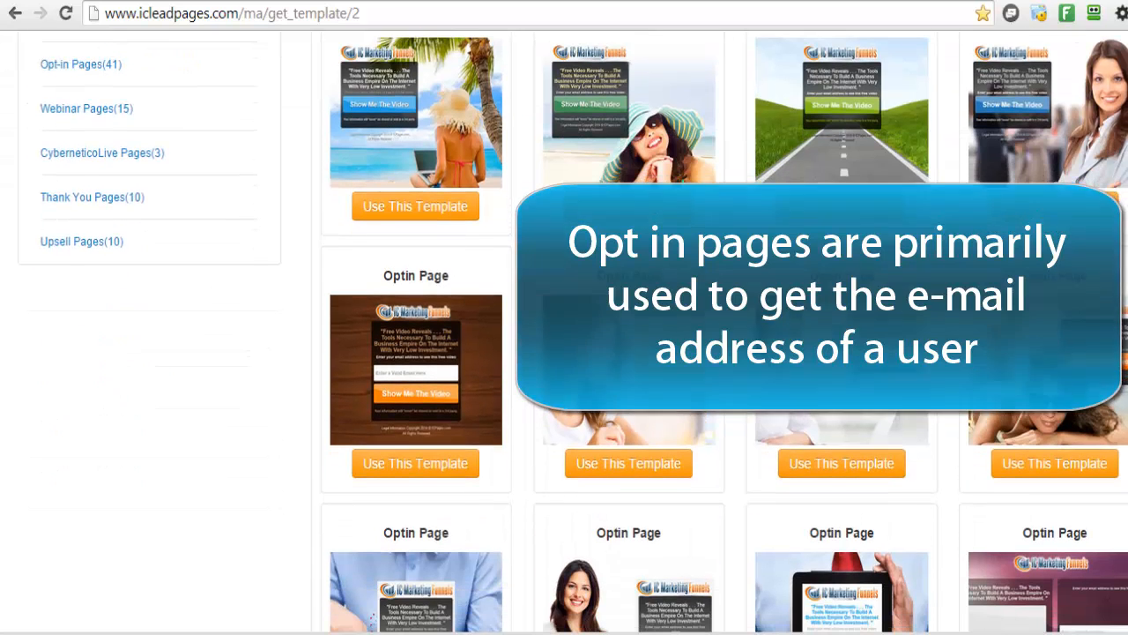
scroll(1049, 187, "down", 2)
scroll(1049, 187, "up", 1)
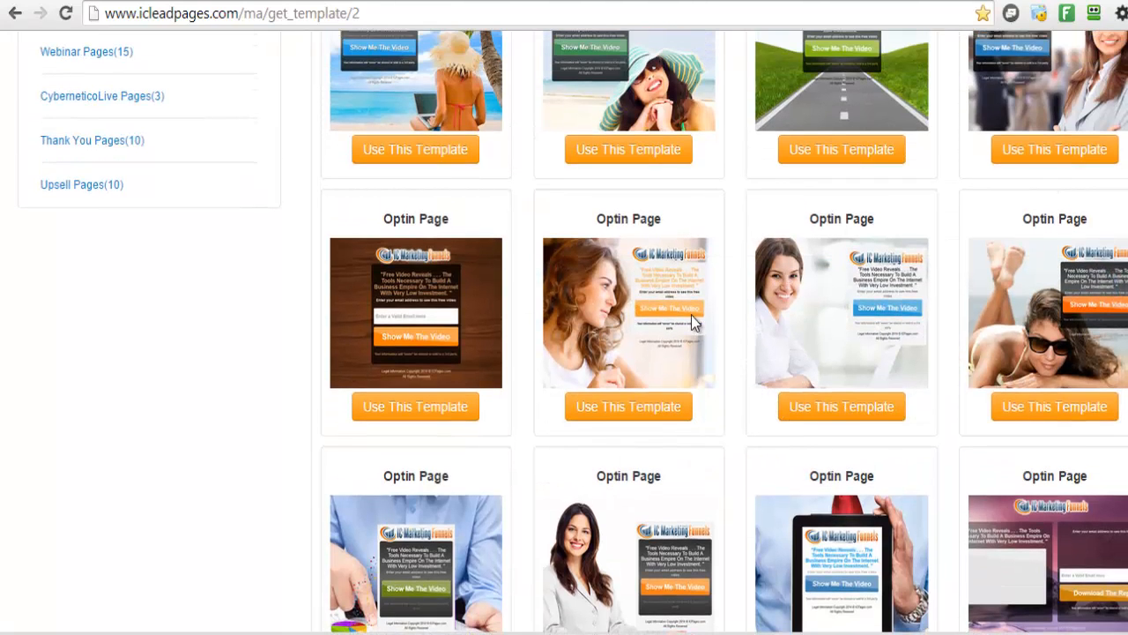
Use the wood-background Optin Page template and review it in the editor as Default_Page
left_click(407, 410)
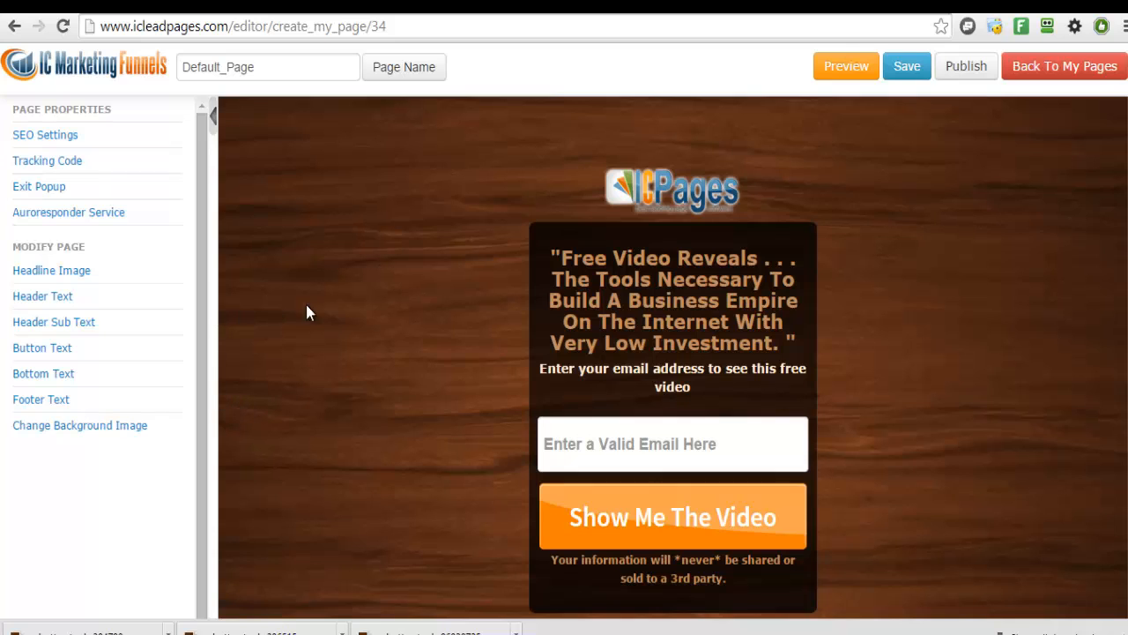
scroll(672, 357, "down", 3)
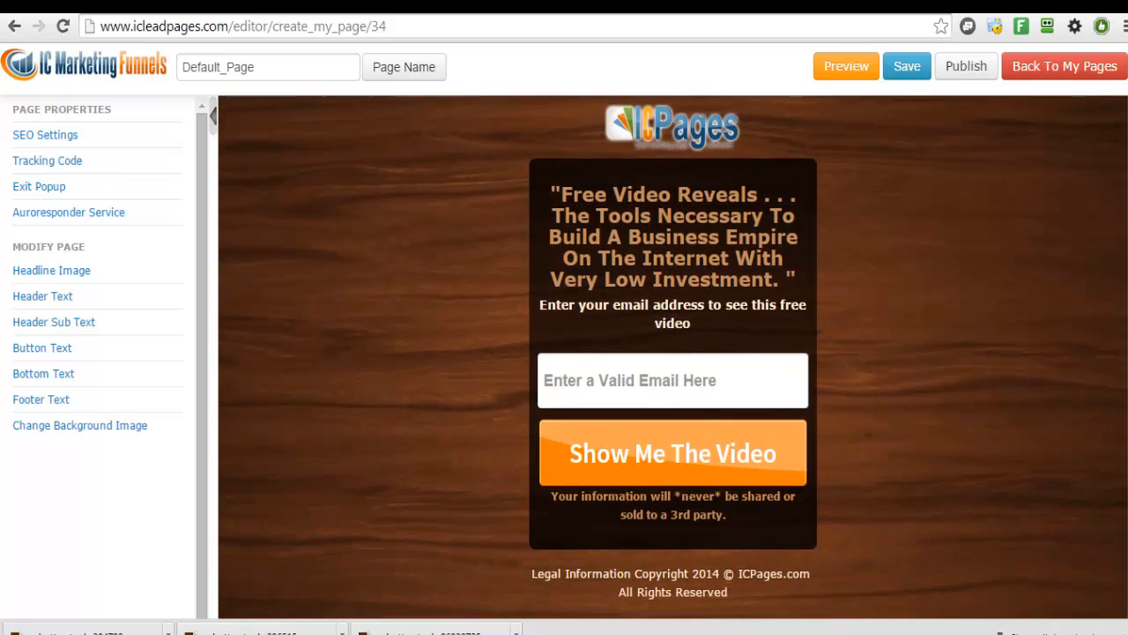
scroll(673, 357, "up", 3)
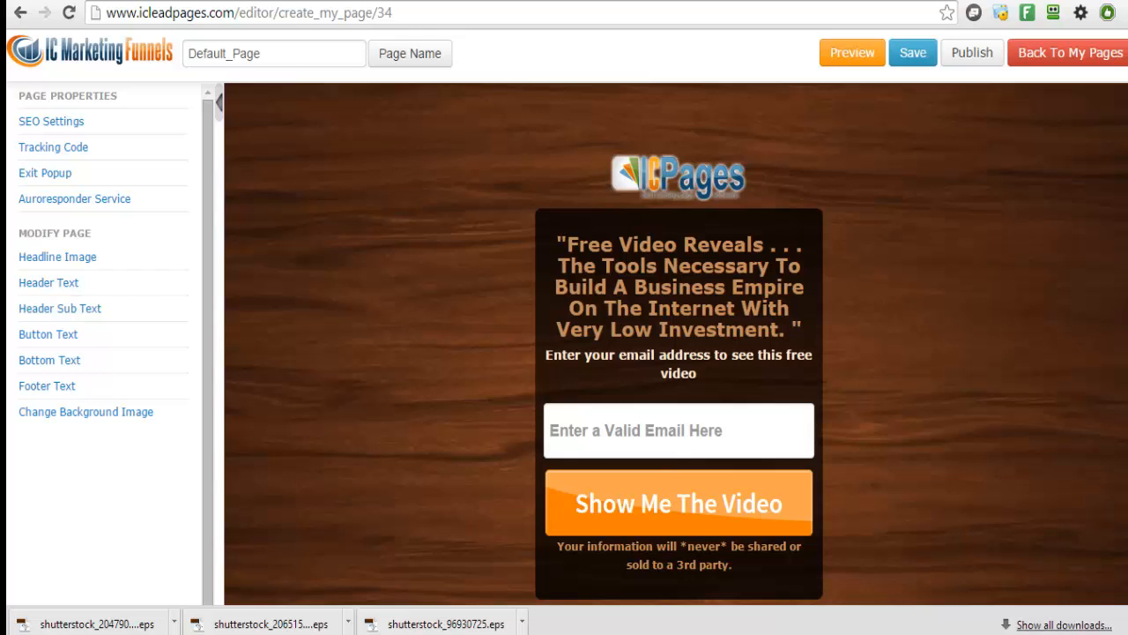
scroll(1017, 234, "down", 1)
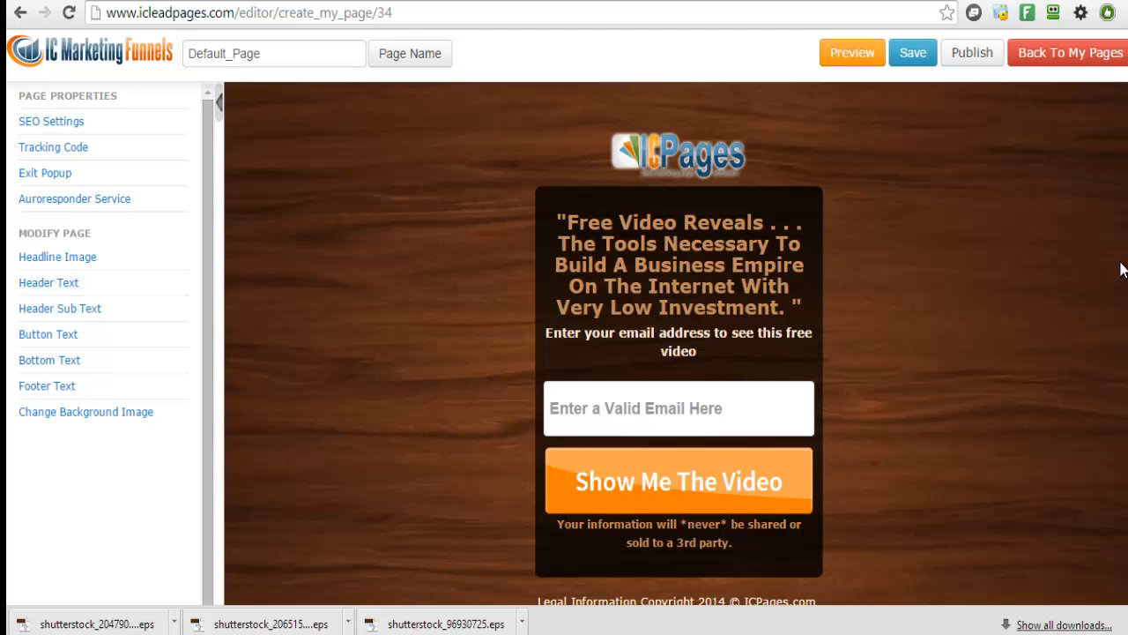
scroll(1115, 278, "down", 2)
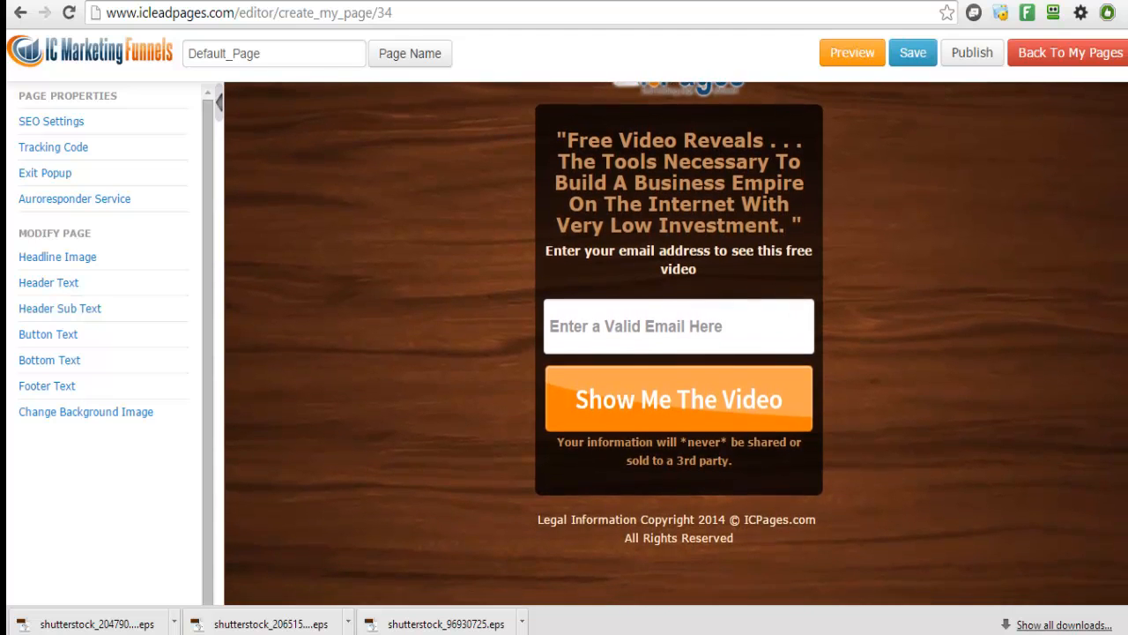
scroll(677, 344, "down", 1)
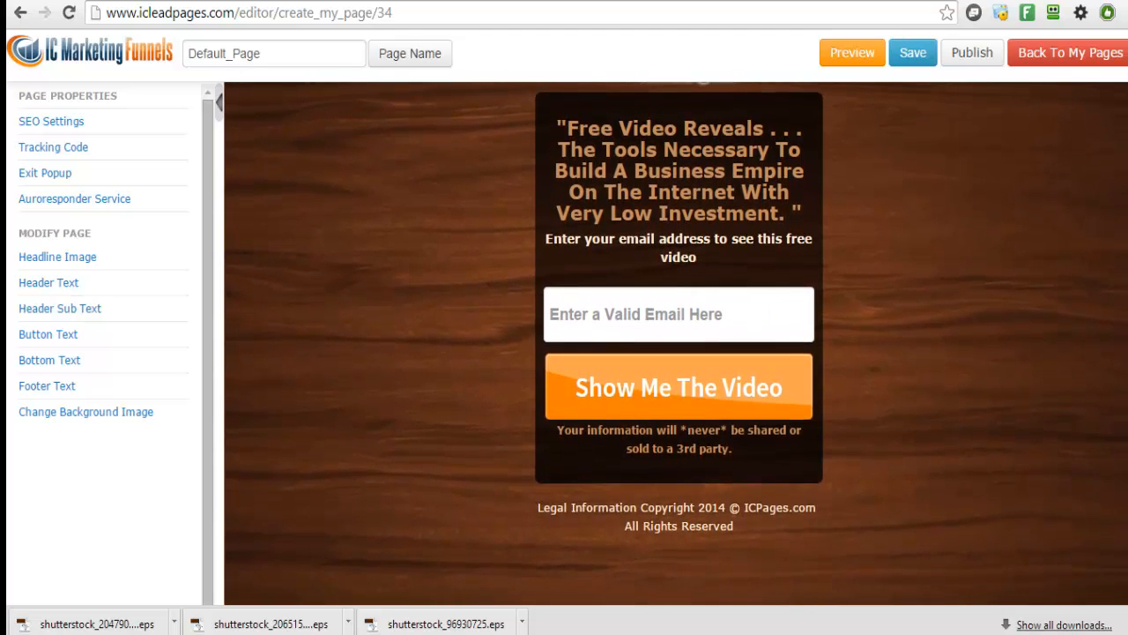
scroll(676, 343, "up", 2)
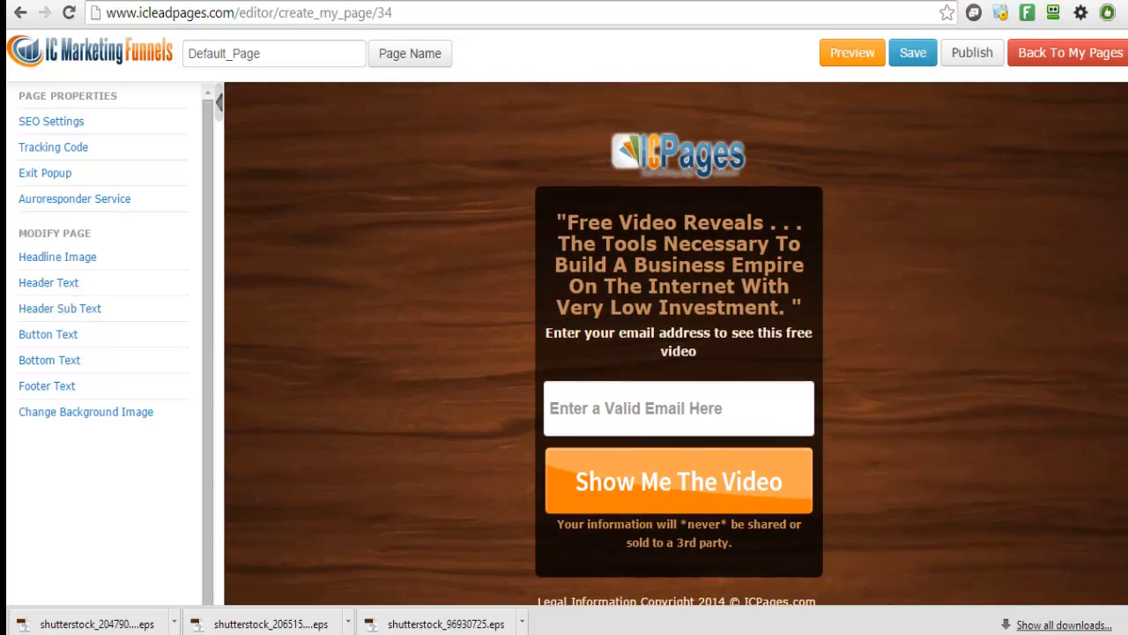
scroll(676, 343, "up", 1)
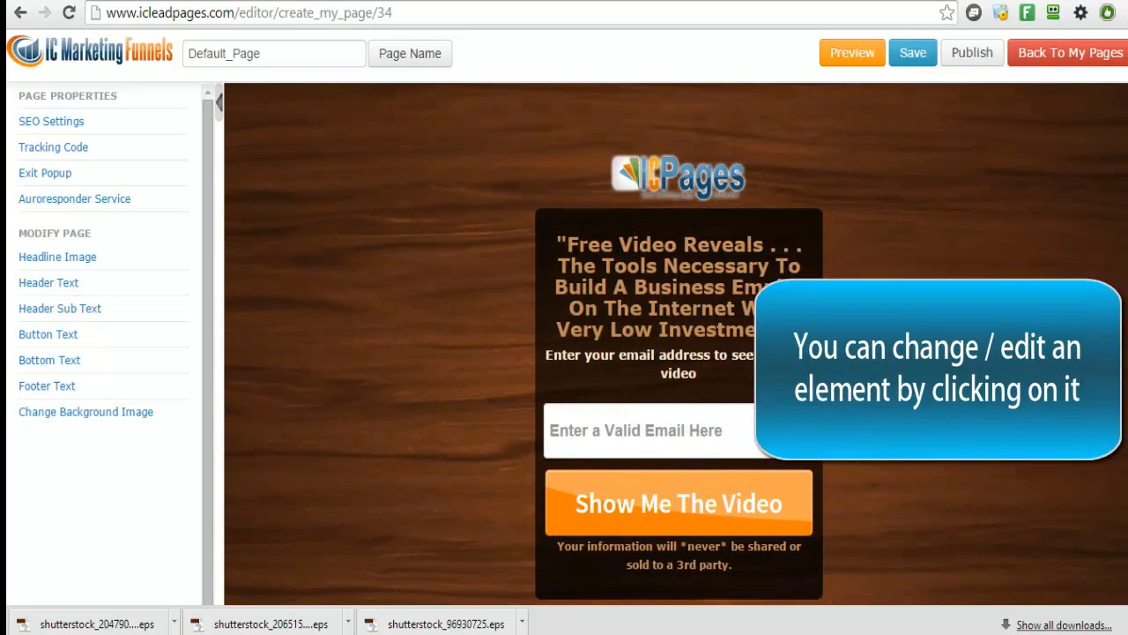
scroll(1057, 151, "down", 1)
scroll(1058, 152, "up", 1)
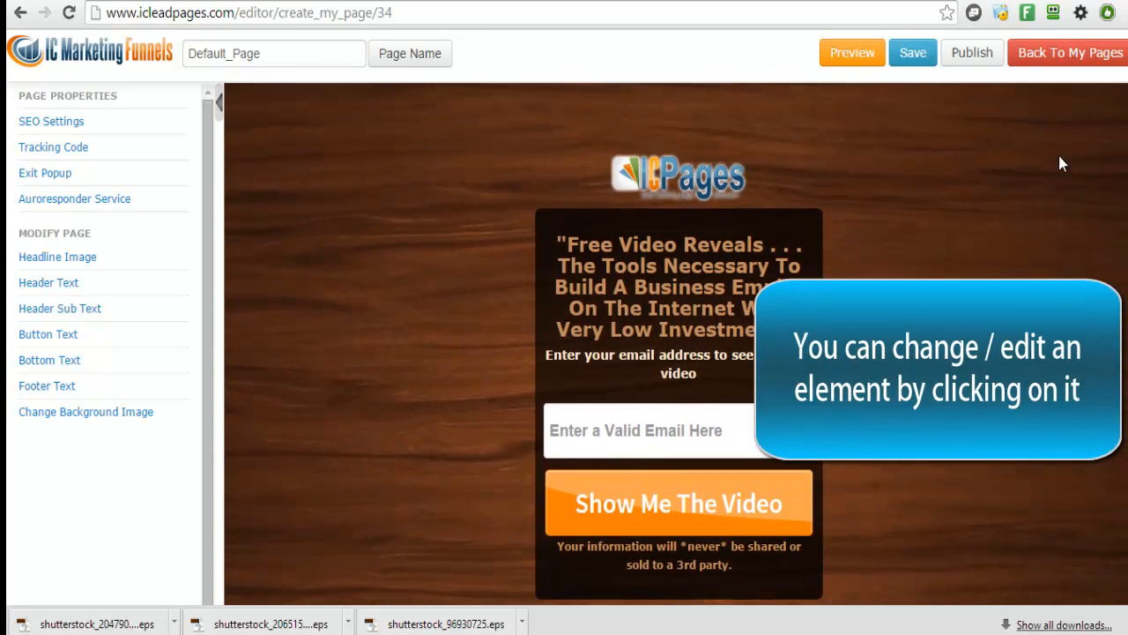
Hide the ICPages logo and change the headline to 'WIN a FREE T-Shirt from Mikey's Store'
left_click(739, 196)
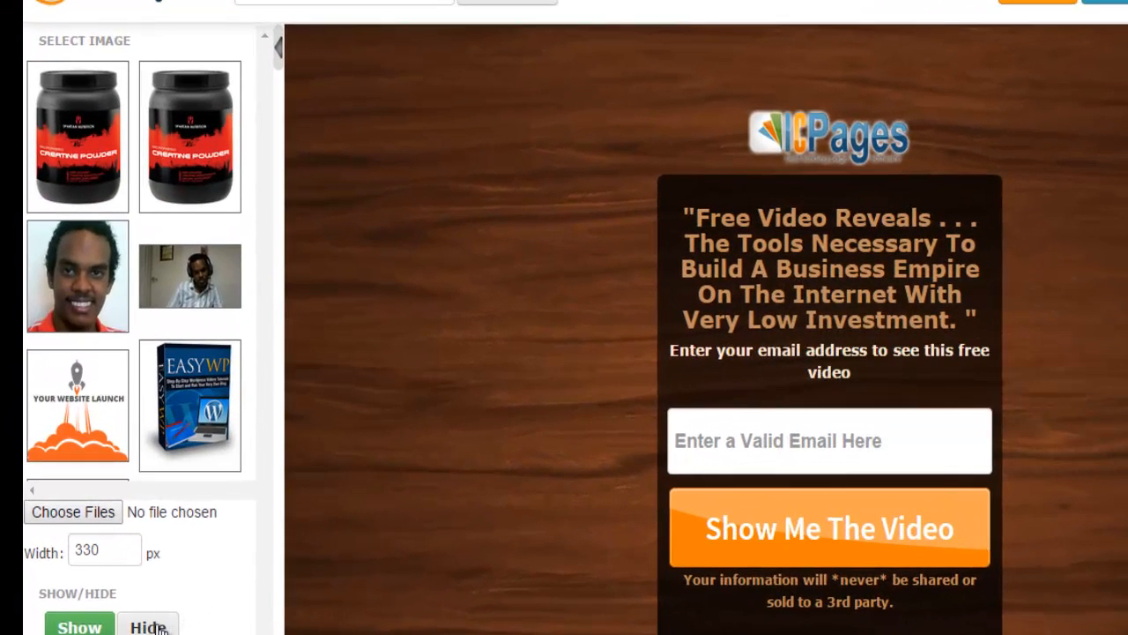
left_click(122, 588)
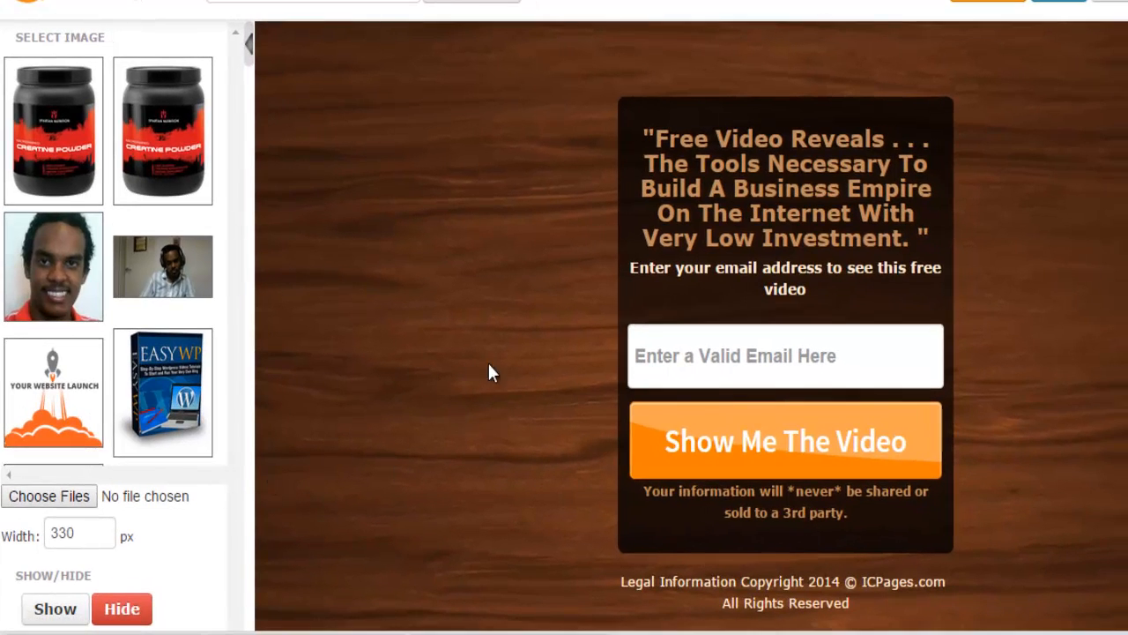
left_click(776, 220)
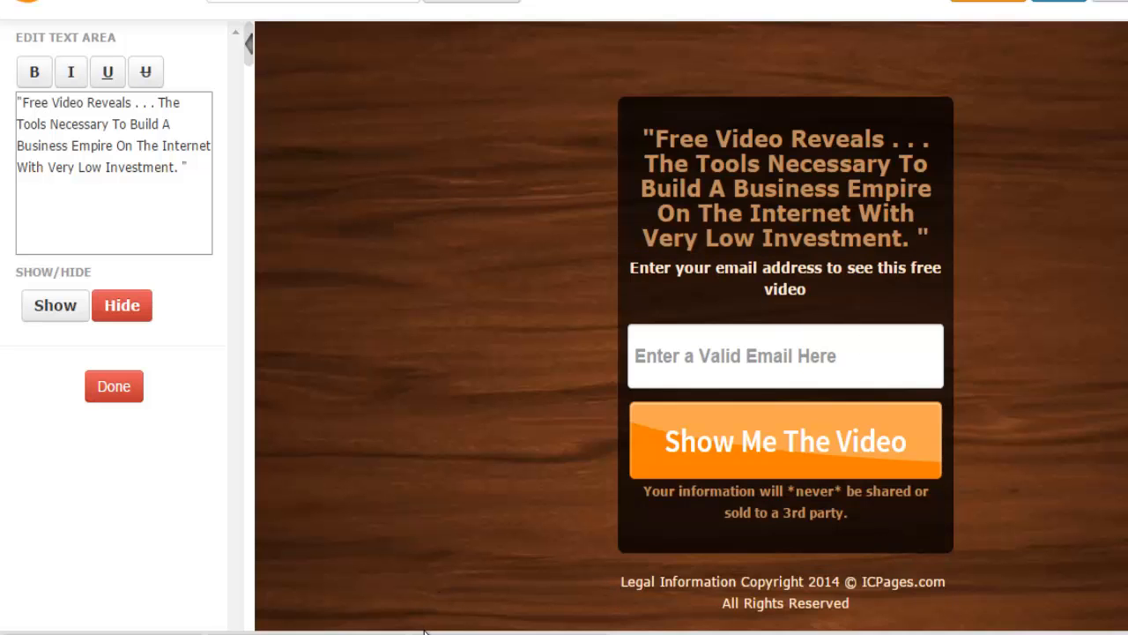
mouse_move(393, 629)
left_click(391, 579)
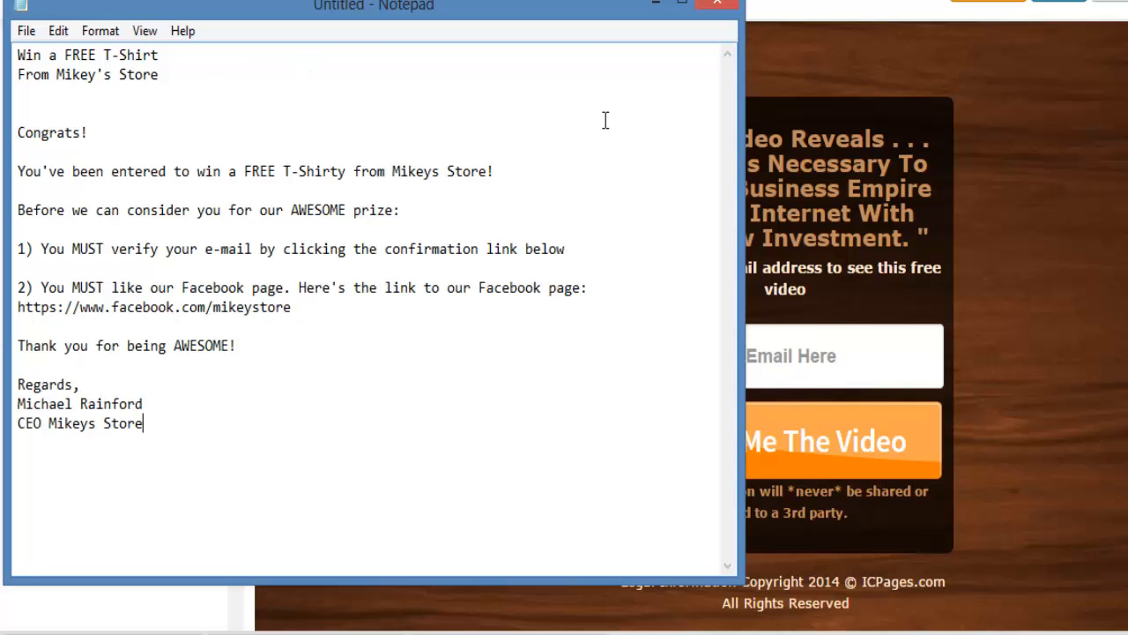
left_click(864, 225)
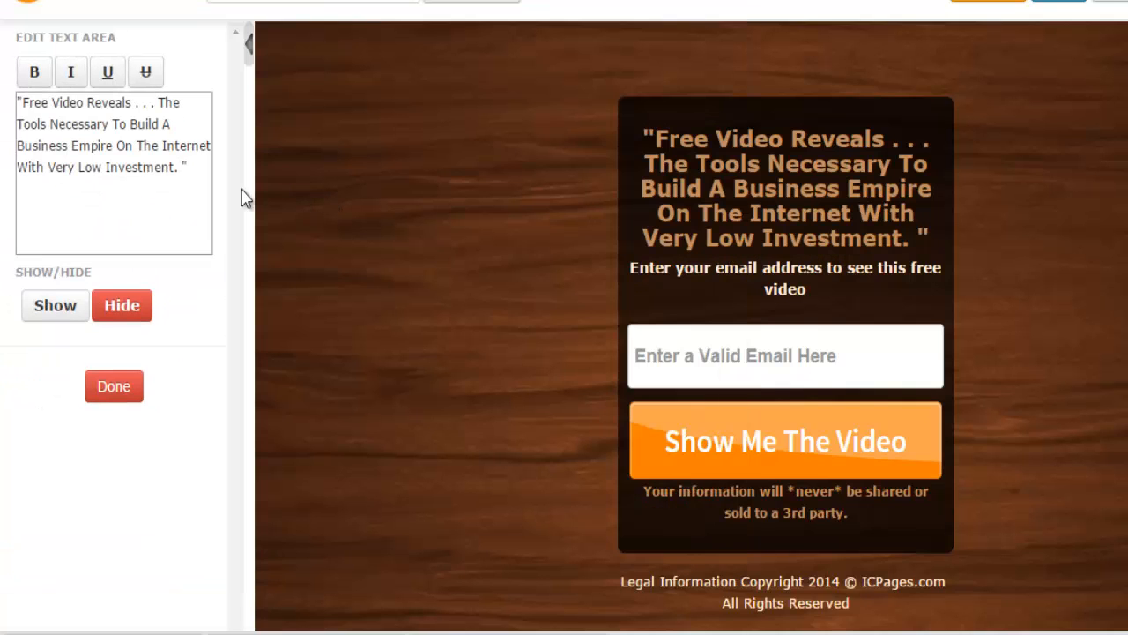
left_click_drag(197, 186, 6, 100)
type("Win")
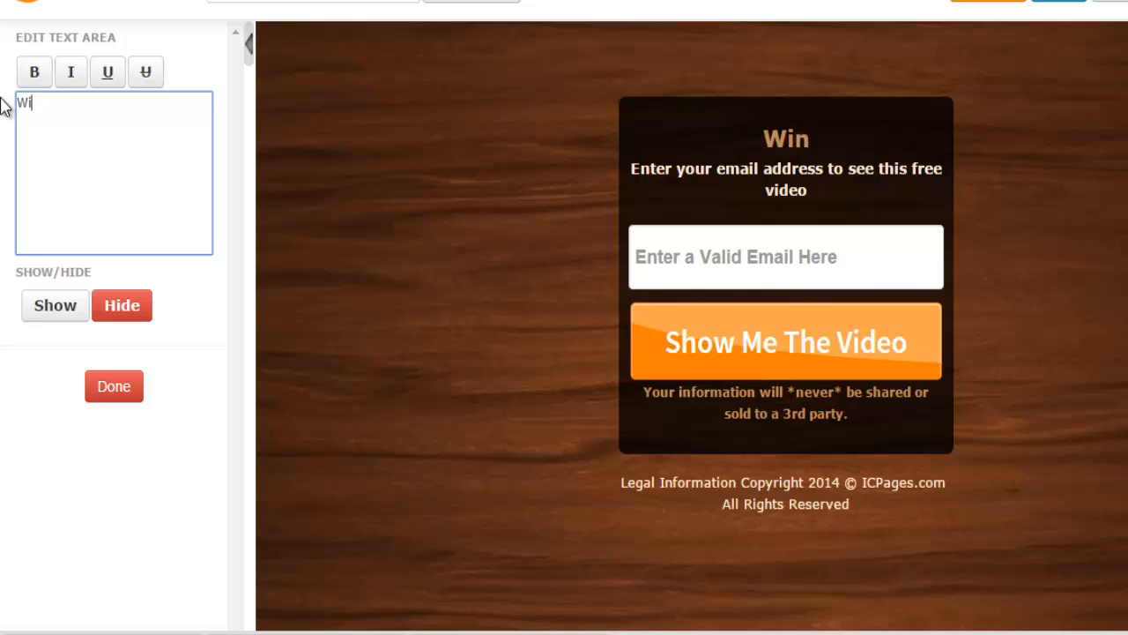
key("BackSpace")
key("BackSpace")
type("IN a FREE T")
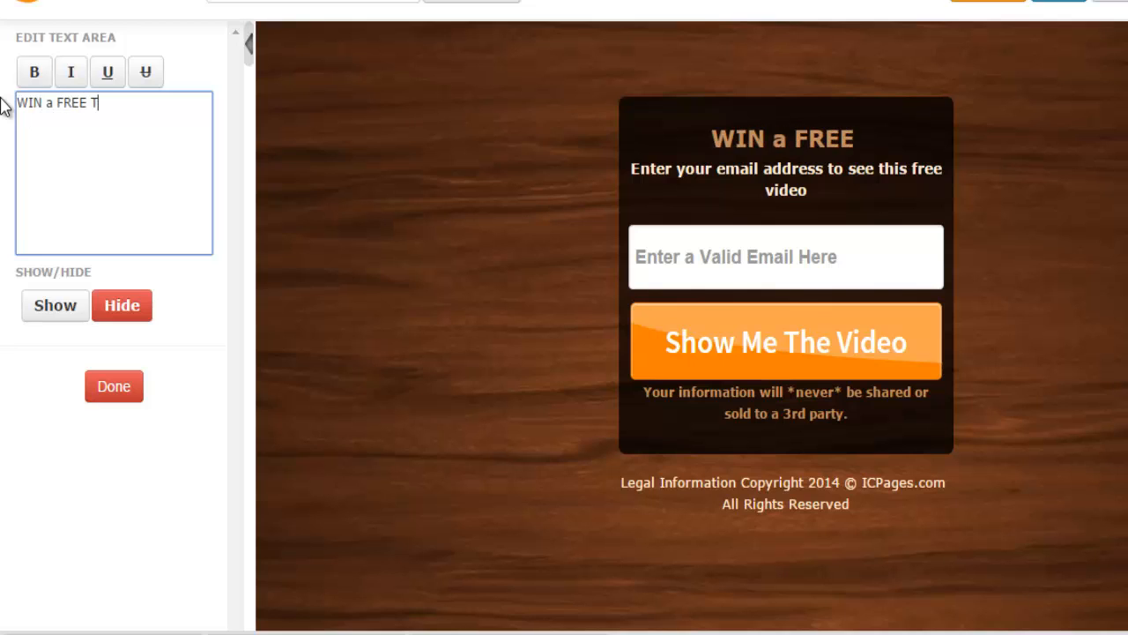
type("-Shirt from Mi")
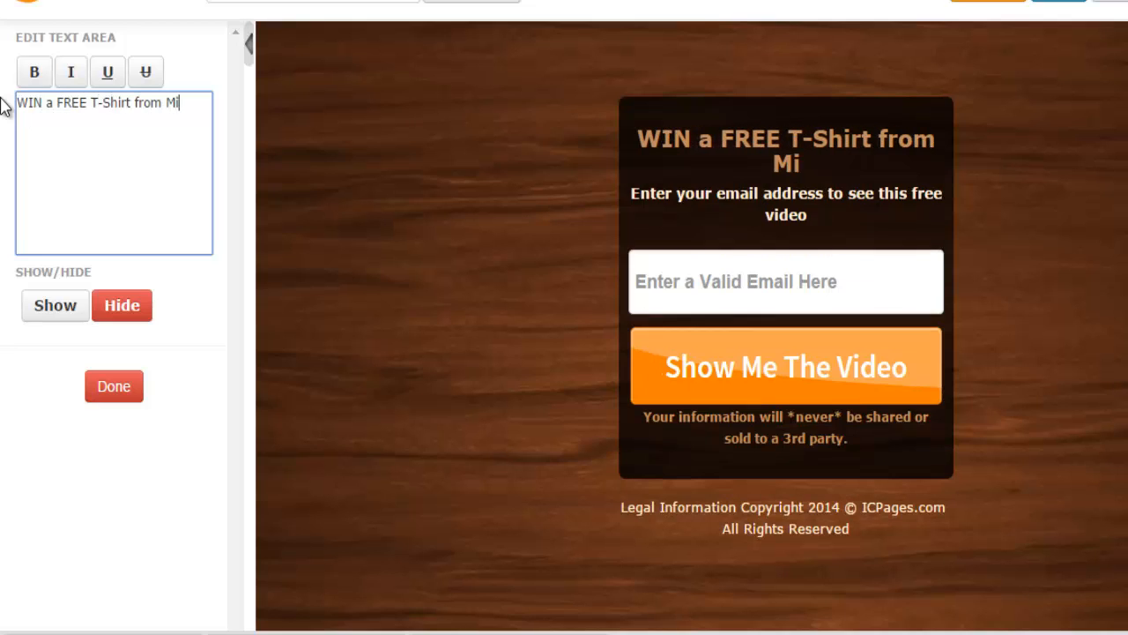
type("key's Store")
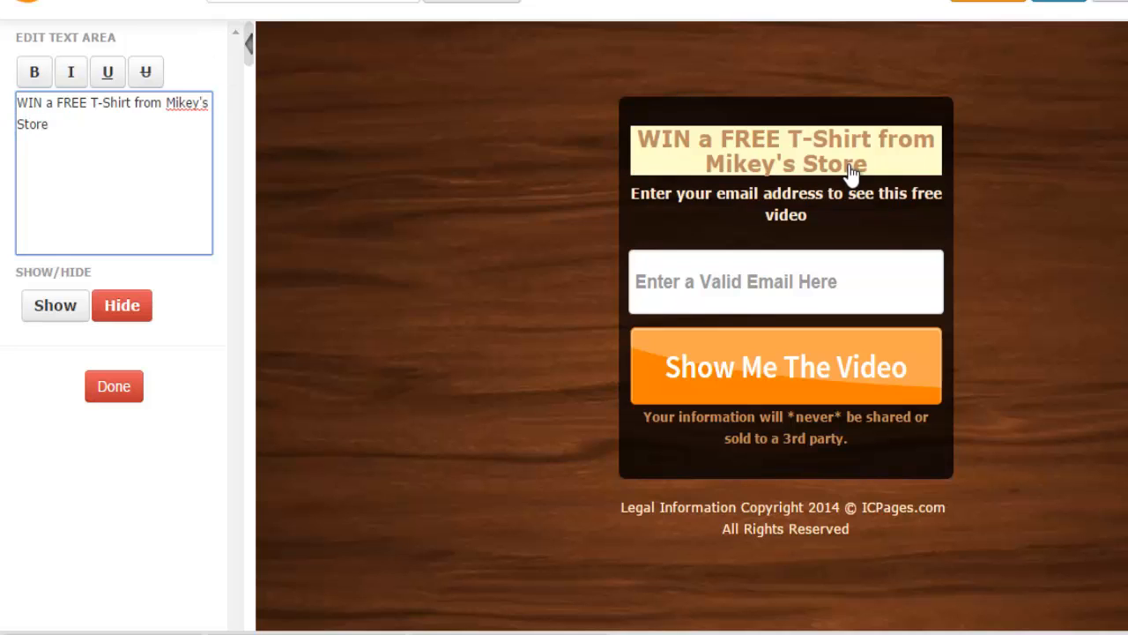
Change the subheadline to 'Enter your email address for a chance to WIN!'
left_click(801, 232)
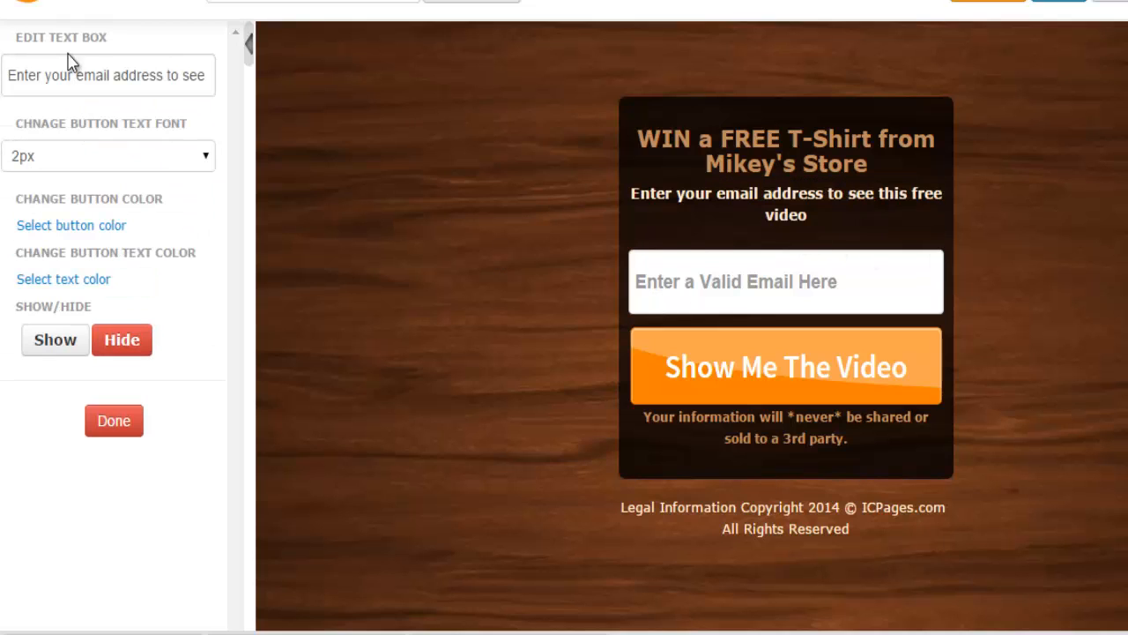
left_click_drag(168, 75, 589, 139)
key("BackSpace")
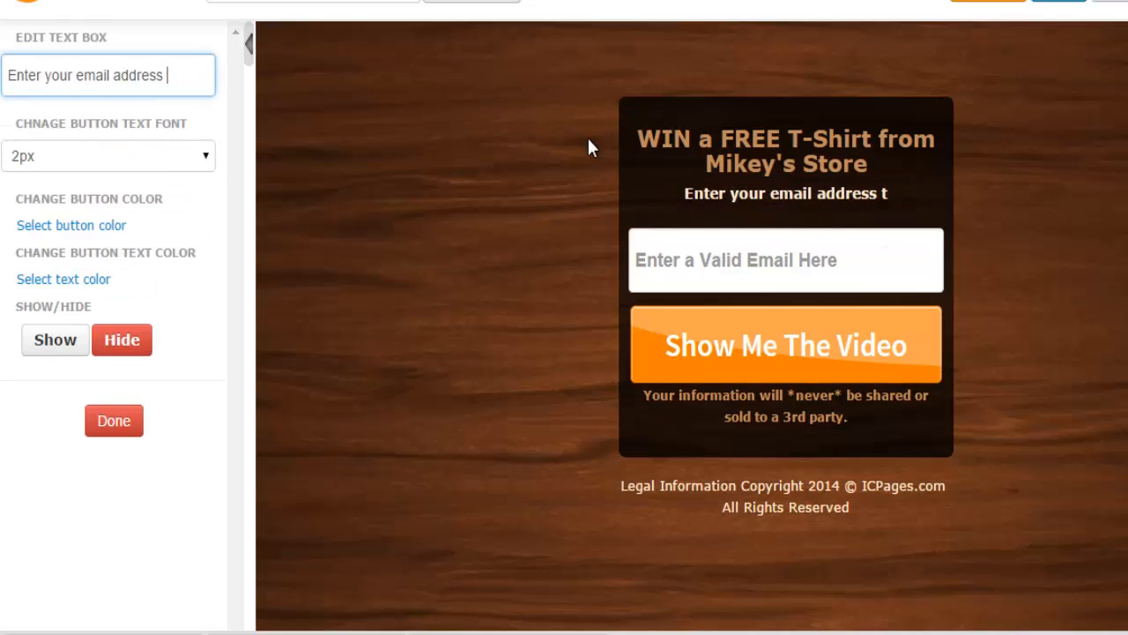
type("for a ")
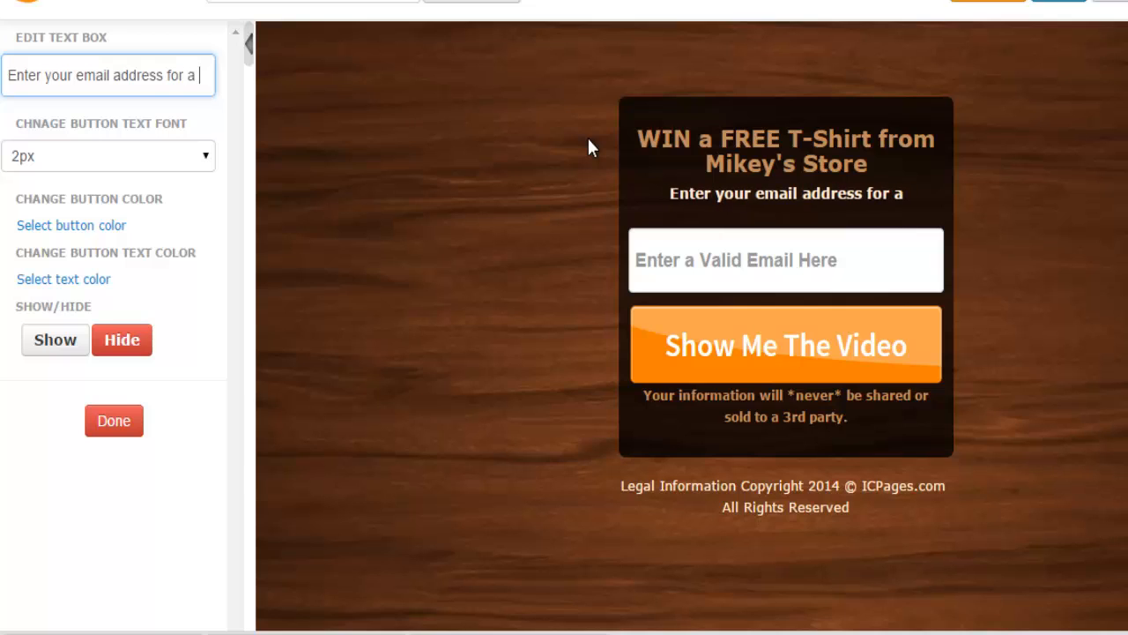
type("CHANC")
key("BackSpace")
key("BackSpace")
key("BackSpace")
key("BackSpace")
key("BackSpace")
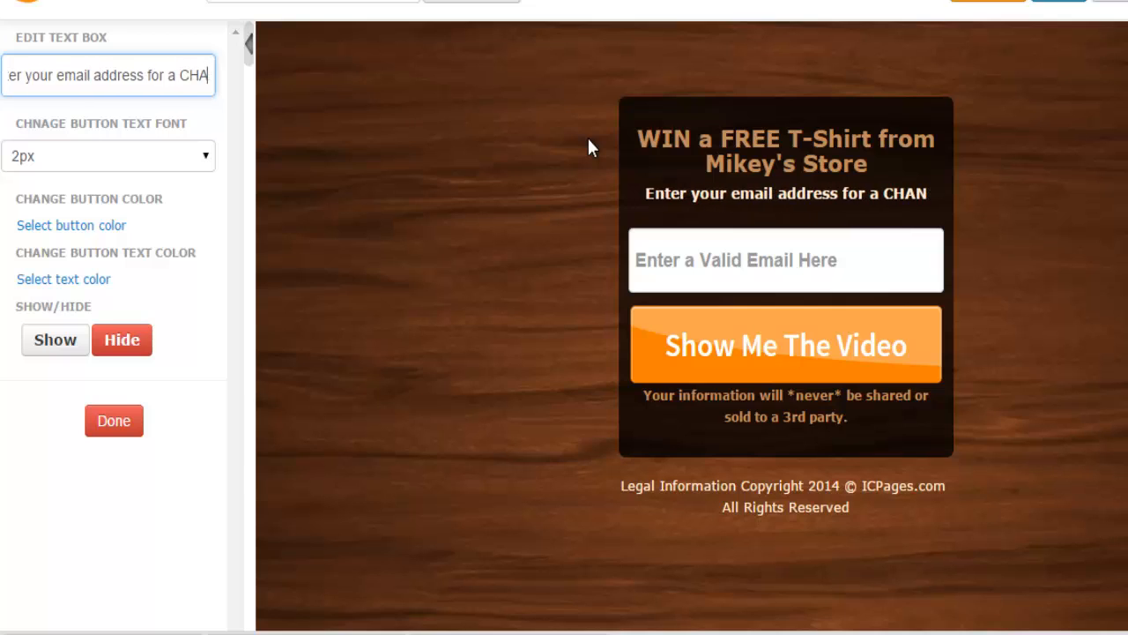
type("chance")
type("to WIN!")
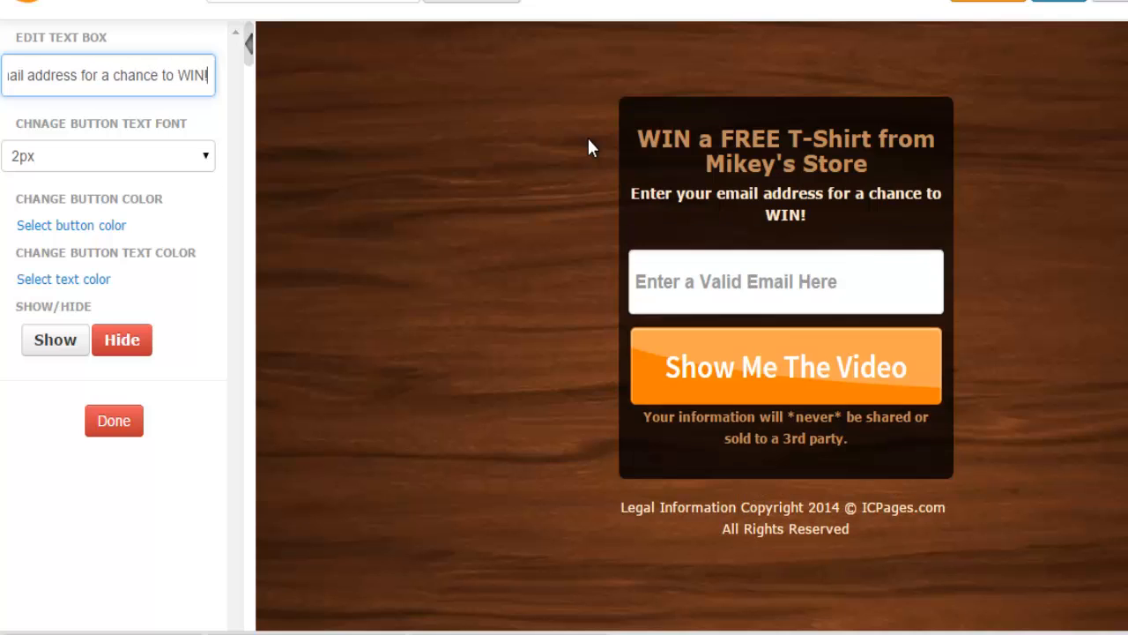
key("BackSpace")
type("!")
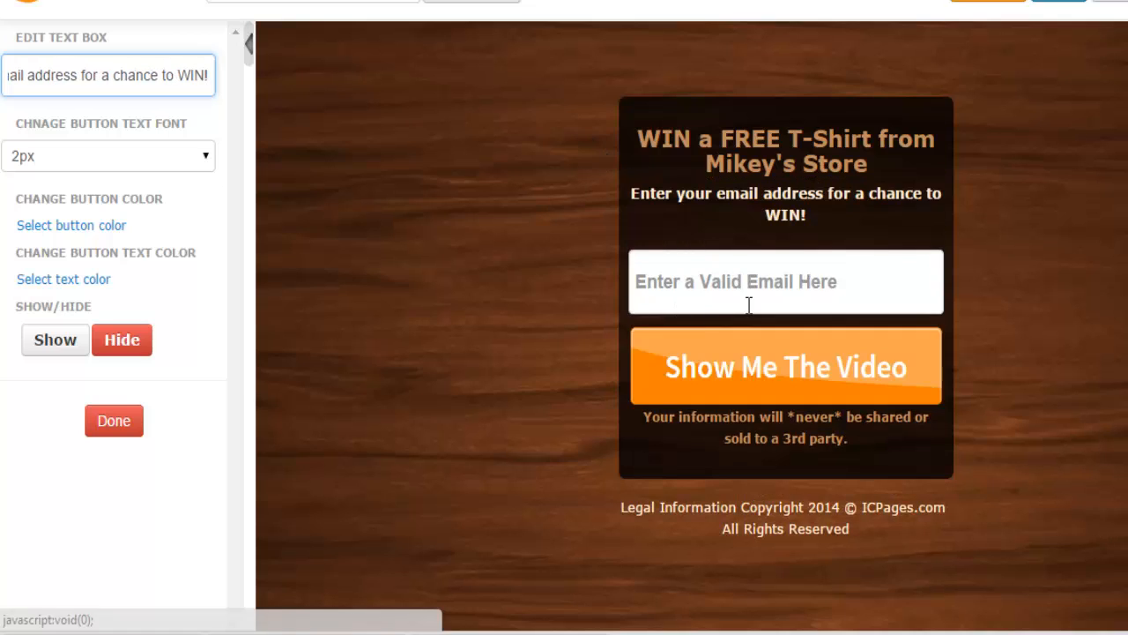
Relabel the Show Me The Video button as 'Enter Now!'
left_click(696, 379)
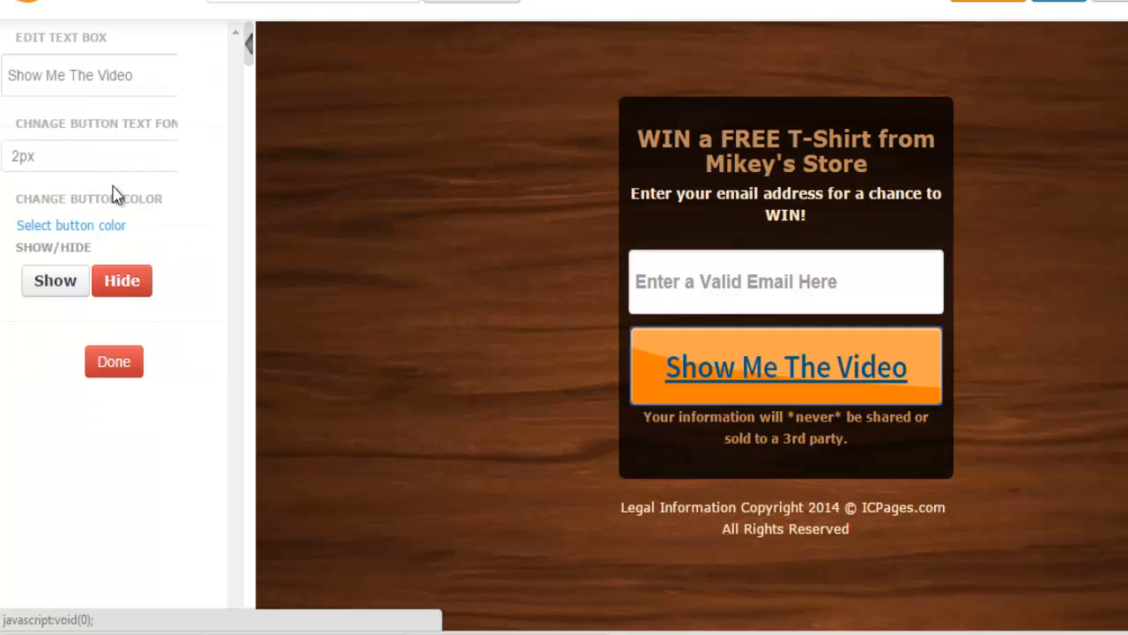
left_click(51, 71)
key("ctrl+a")
type("E")
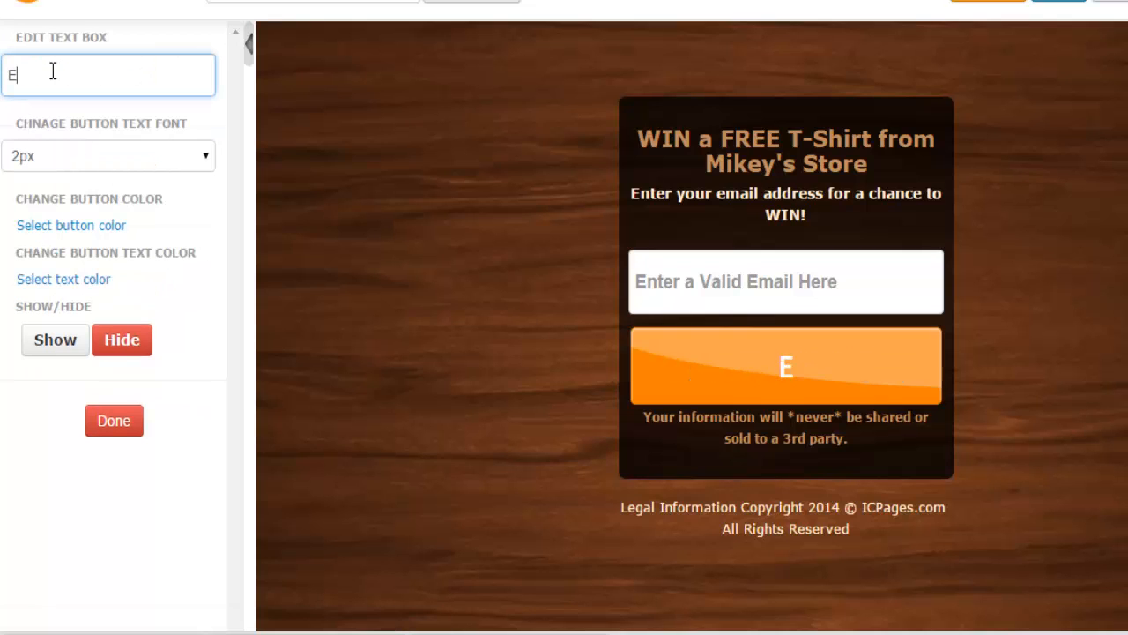
type("nter Now!")
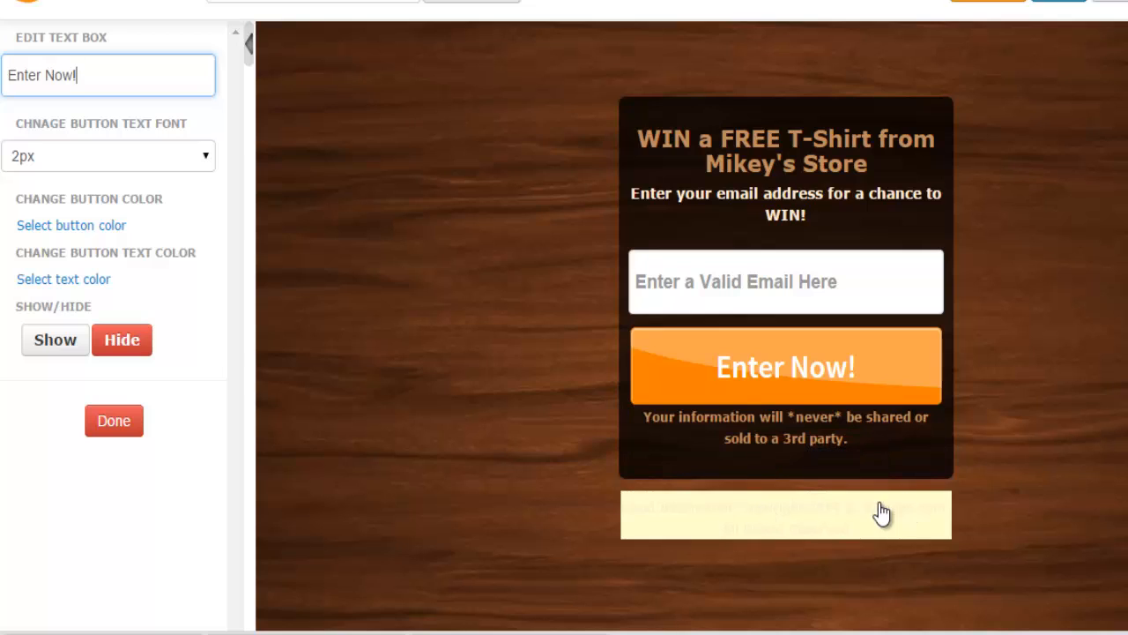
Hide the copyright footer line beneath the signup box and finish editing it
left_click(837, 520)
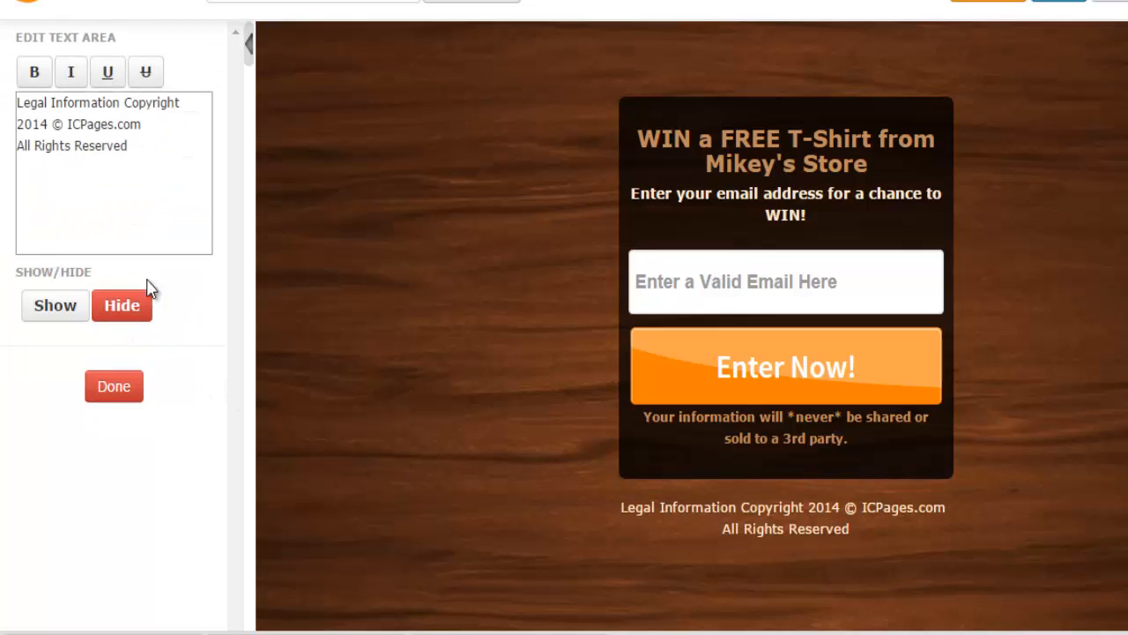
left_click(132, 313)
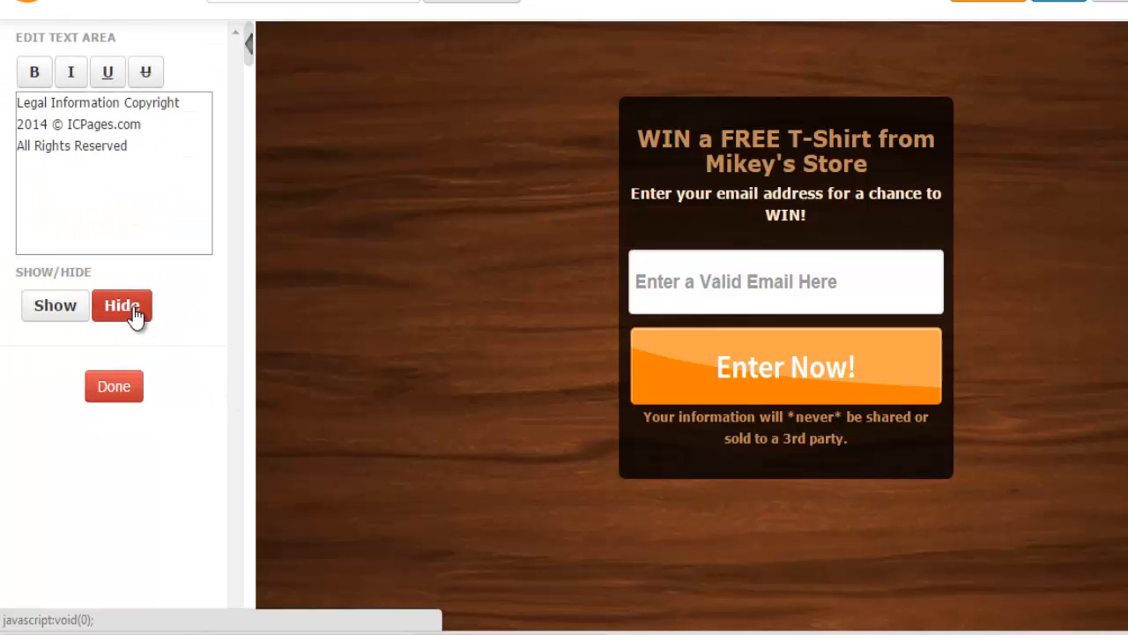
scroll(395, 320, "down", 3)
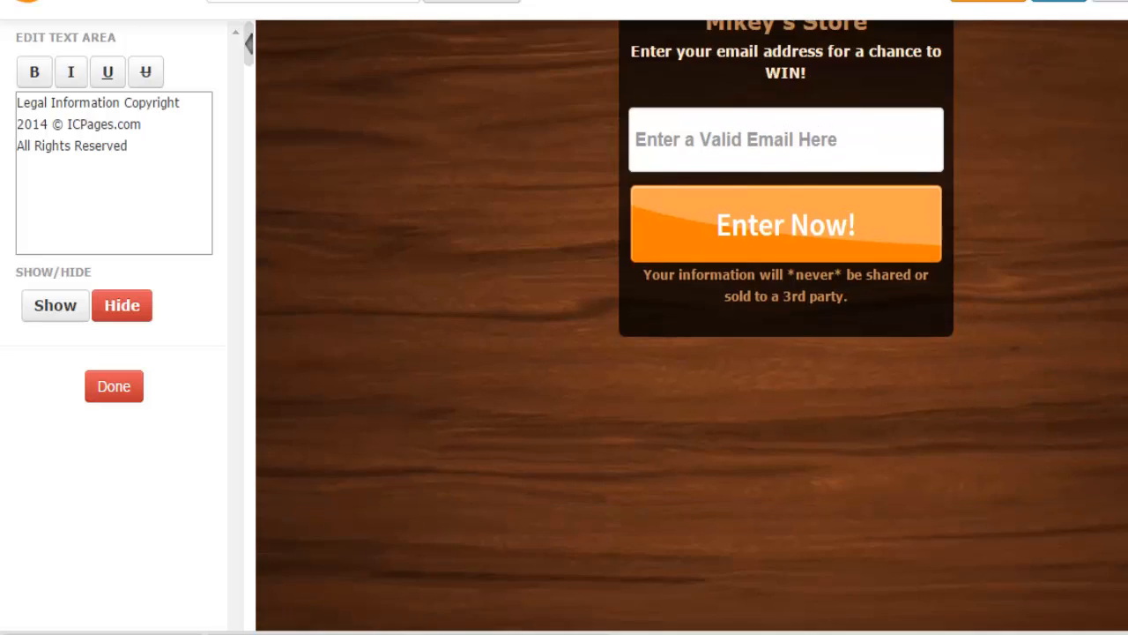
scroll(395, 319, "up", 3)
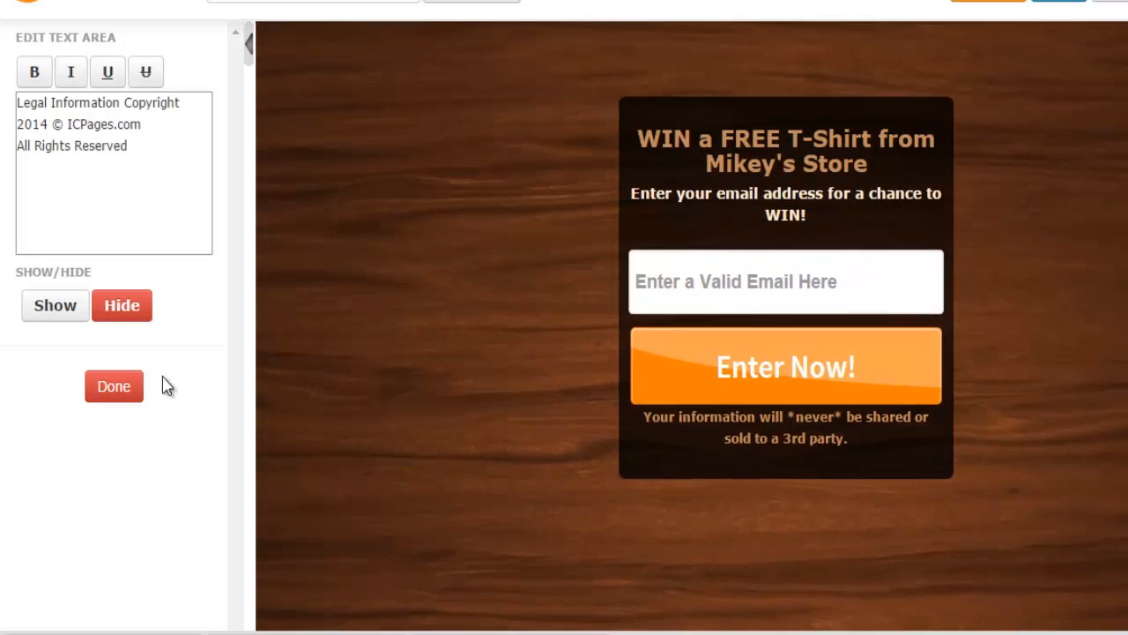
left_click(124, 386)
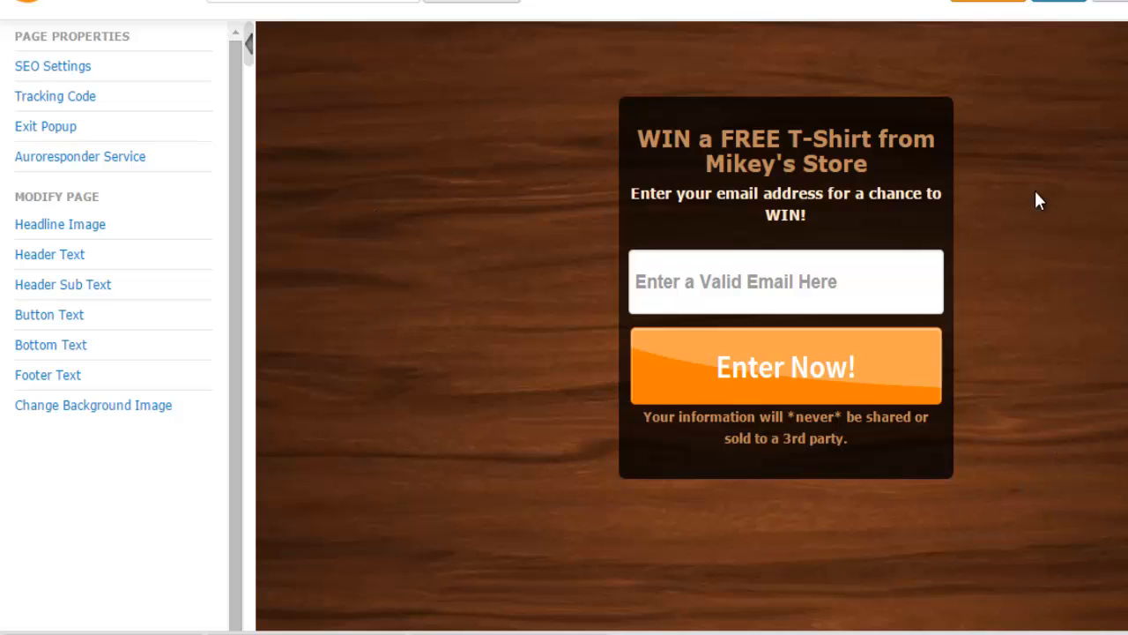
Upload the shirts JPEG and apply it as the page's background image
left_click(140, 414)
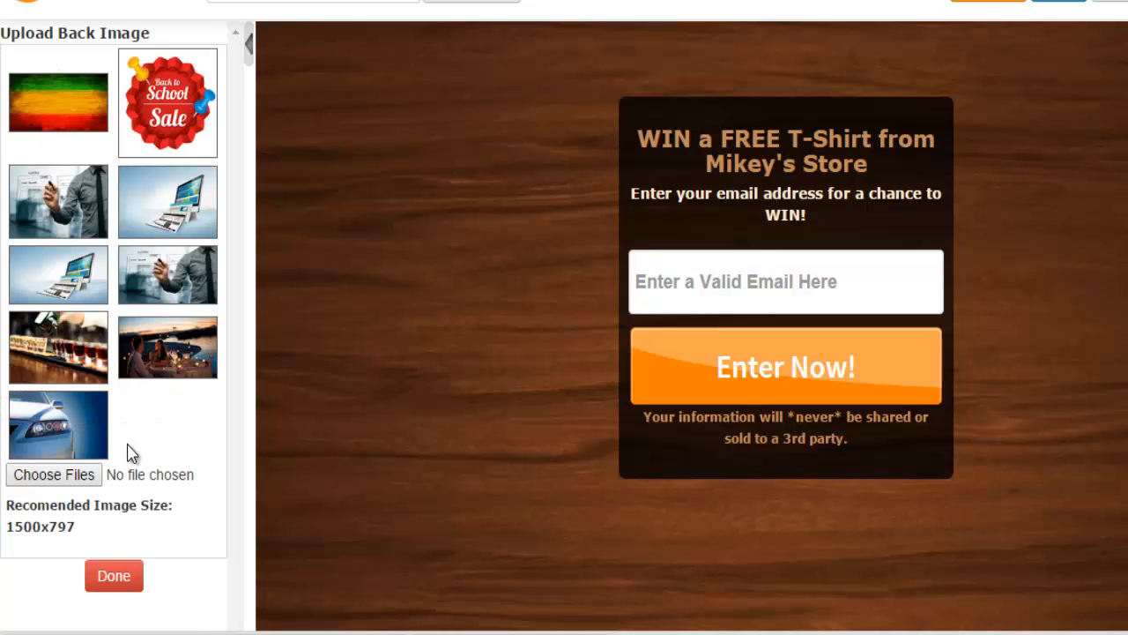
left_click(88, 476)
left_click(320, 340)
key("s")
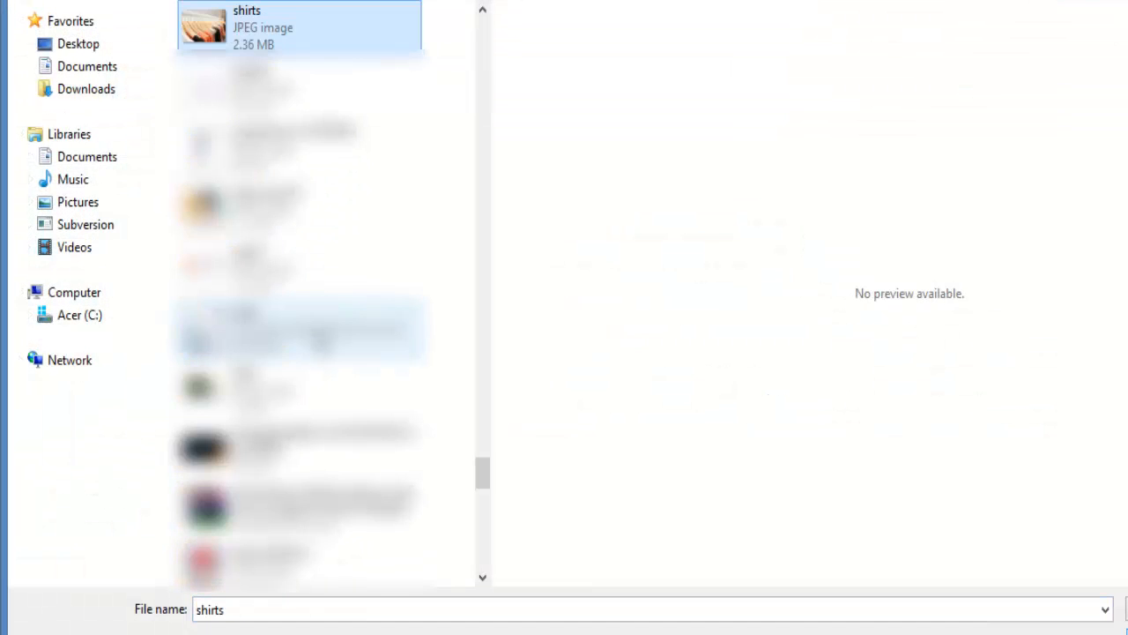
key("Return")
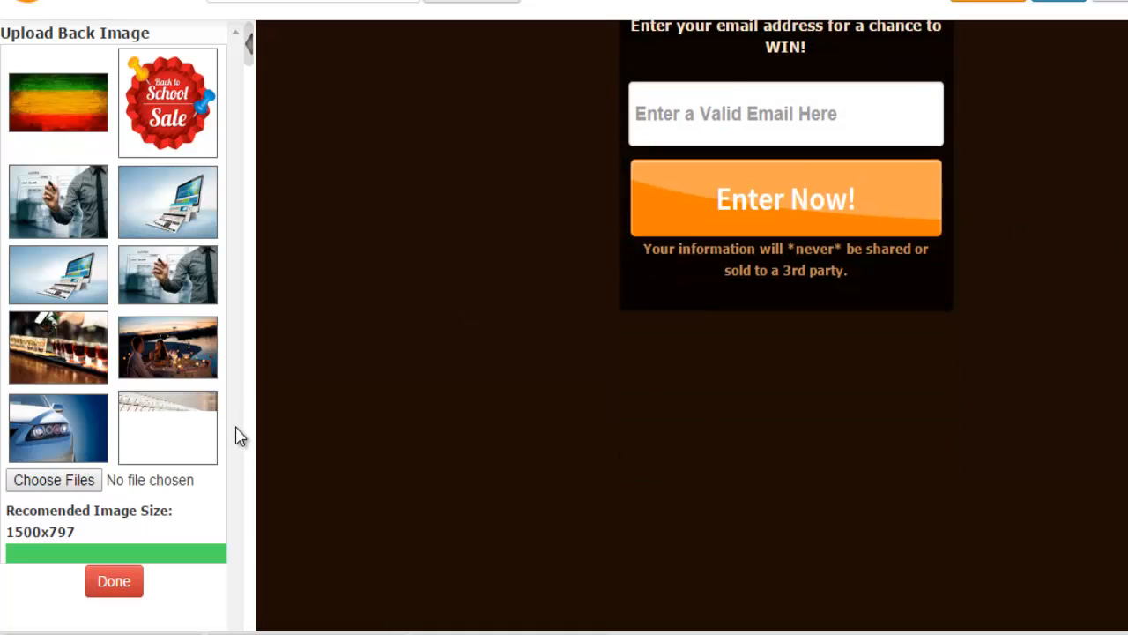
left_click(190, 426)
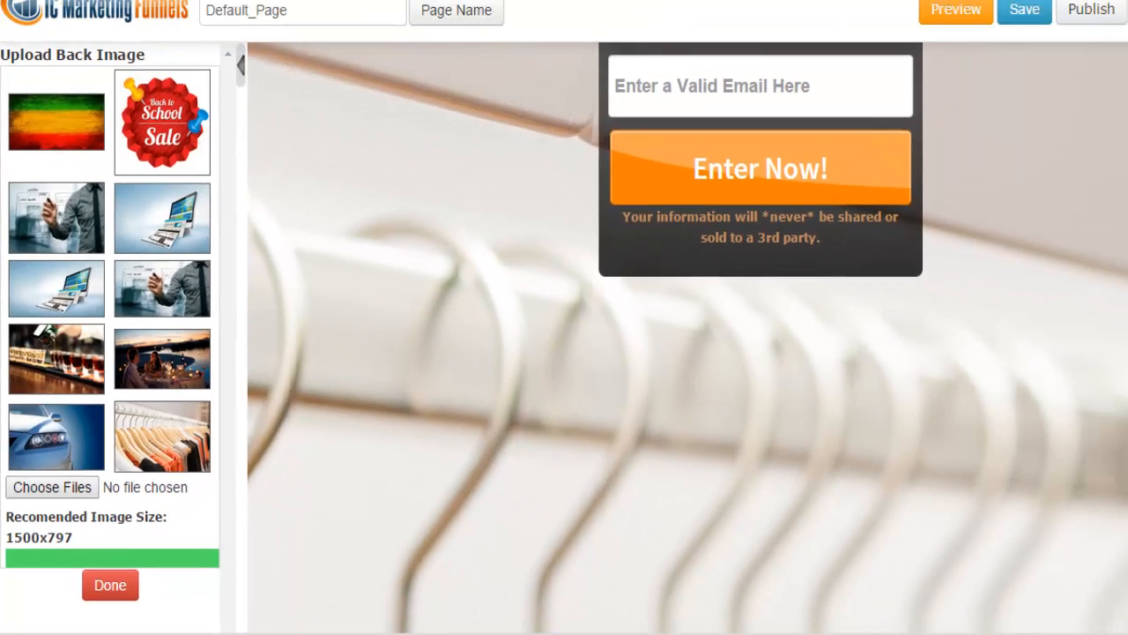
scroll(688, 338, "down", 1)
scroll(688, 338, "up", 3)
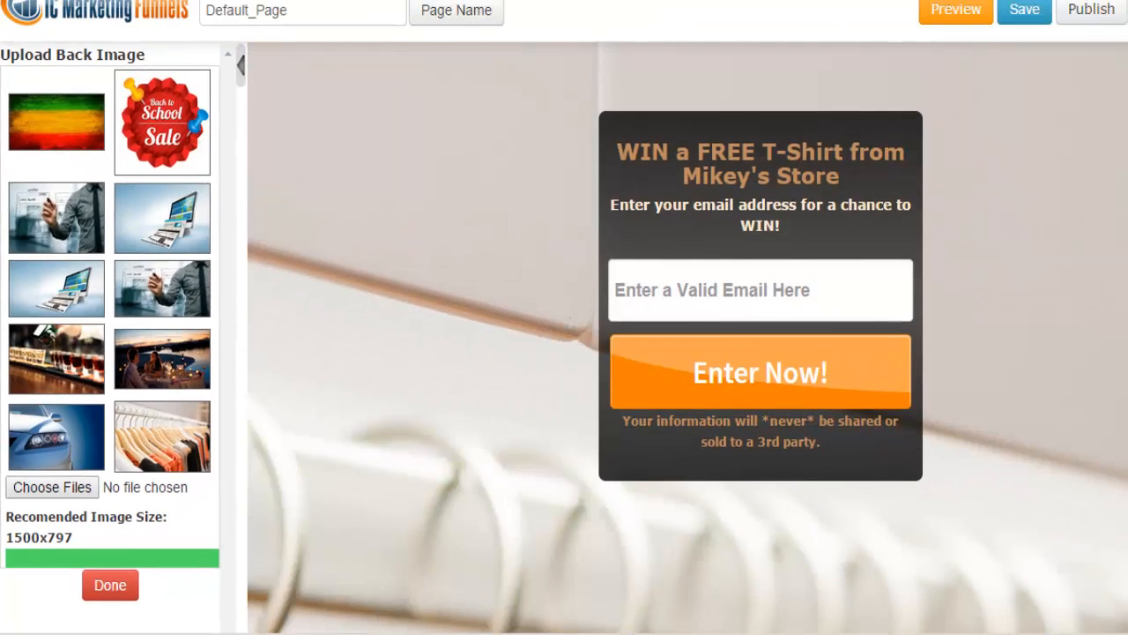
scroll(688, 338, "down", 1)
scroll(975, 385, "down", 2)
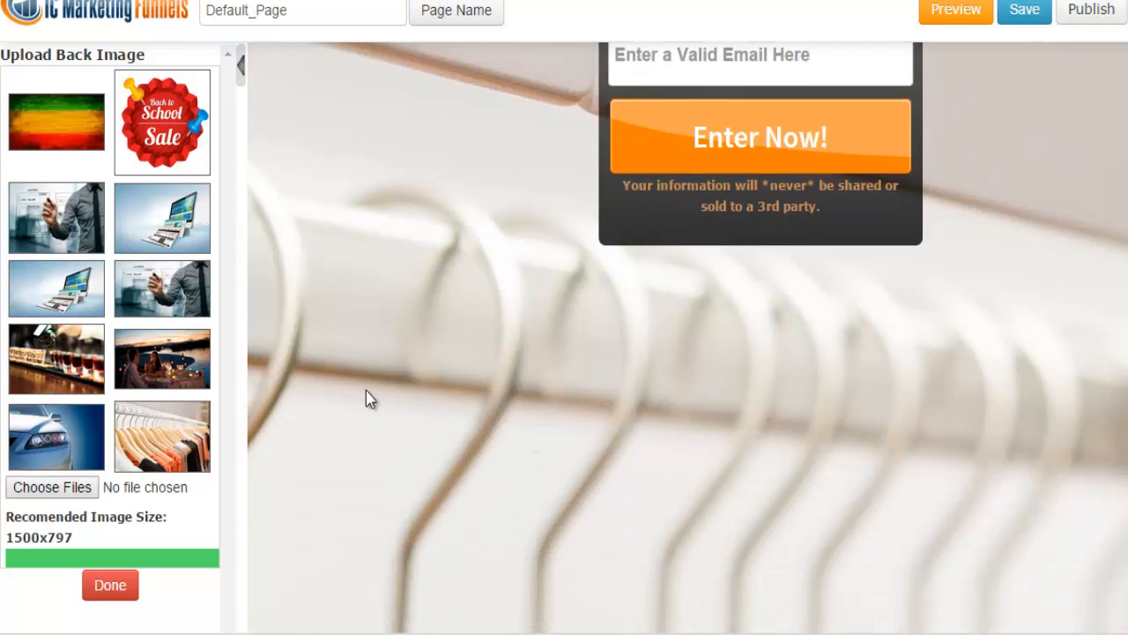
scroll(688, 338, "up", 3)
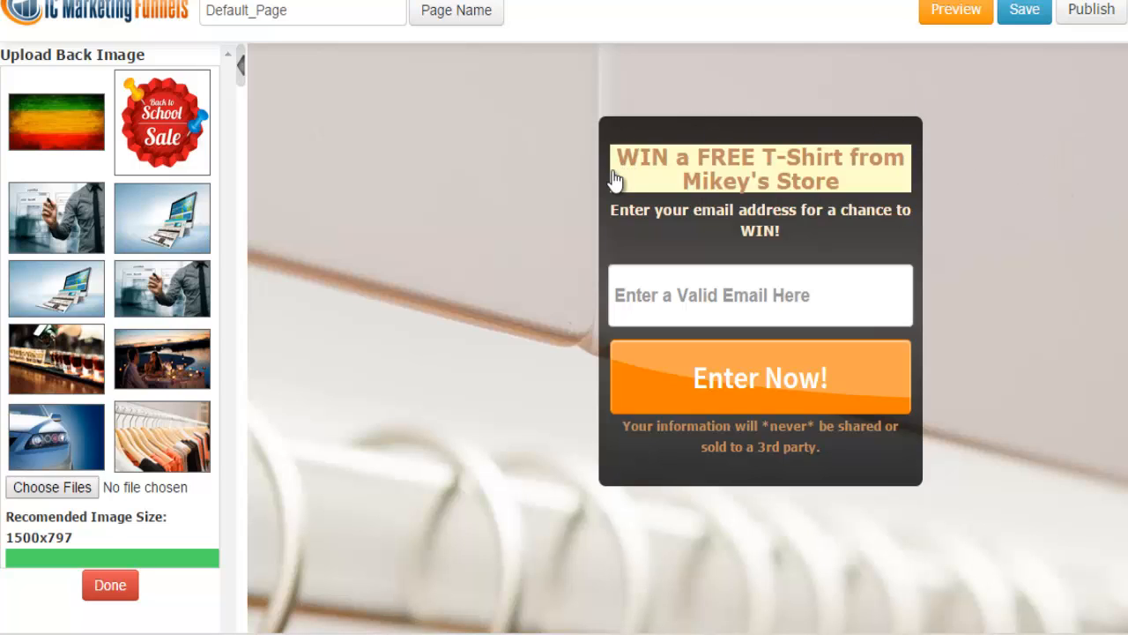
Try publishing the page and dismiss the 'Please select Autoresponder service' alert
left_click(1092, 11)
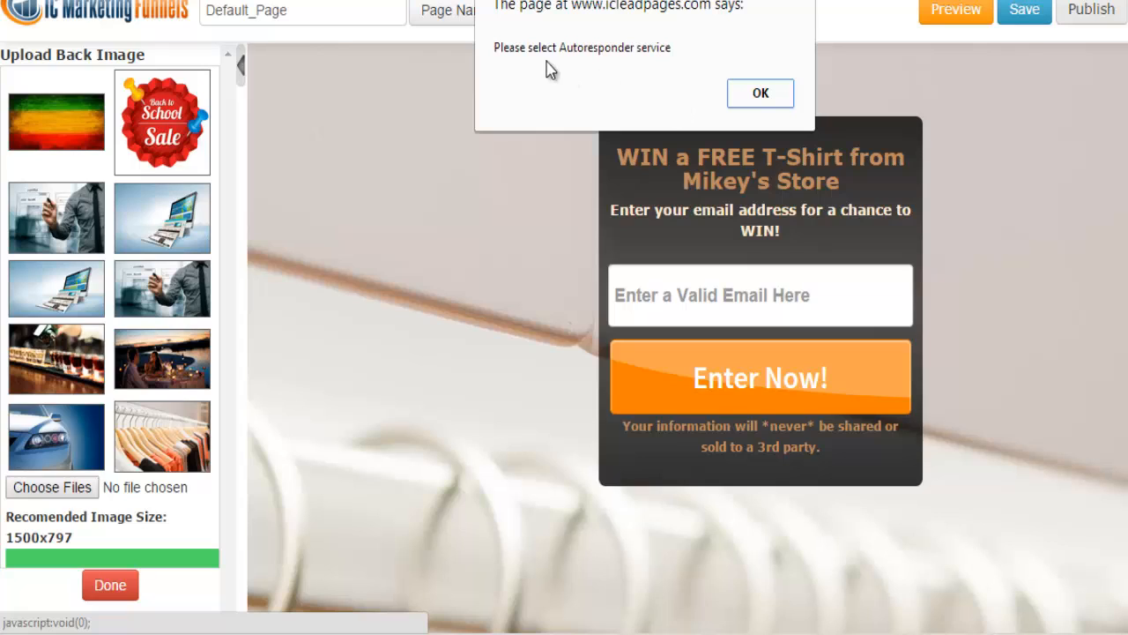
left_click(763, 101)
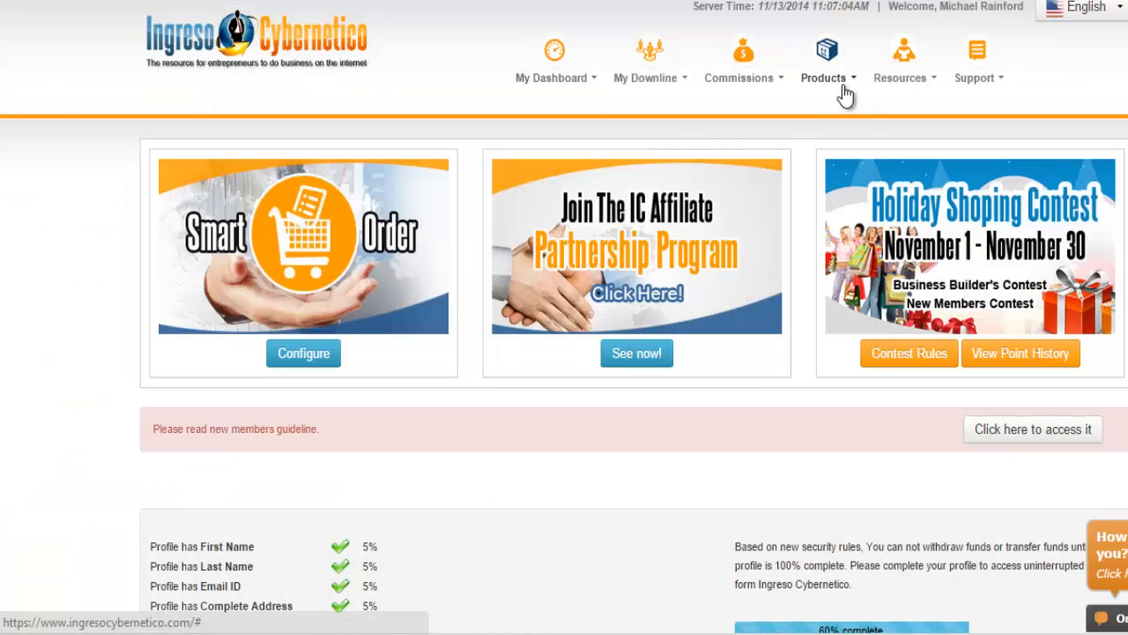
Go to Products > Autoresponder Service to reach the Magic Responder home page
mouse_move(845, 95)
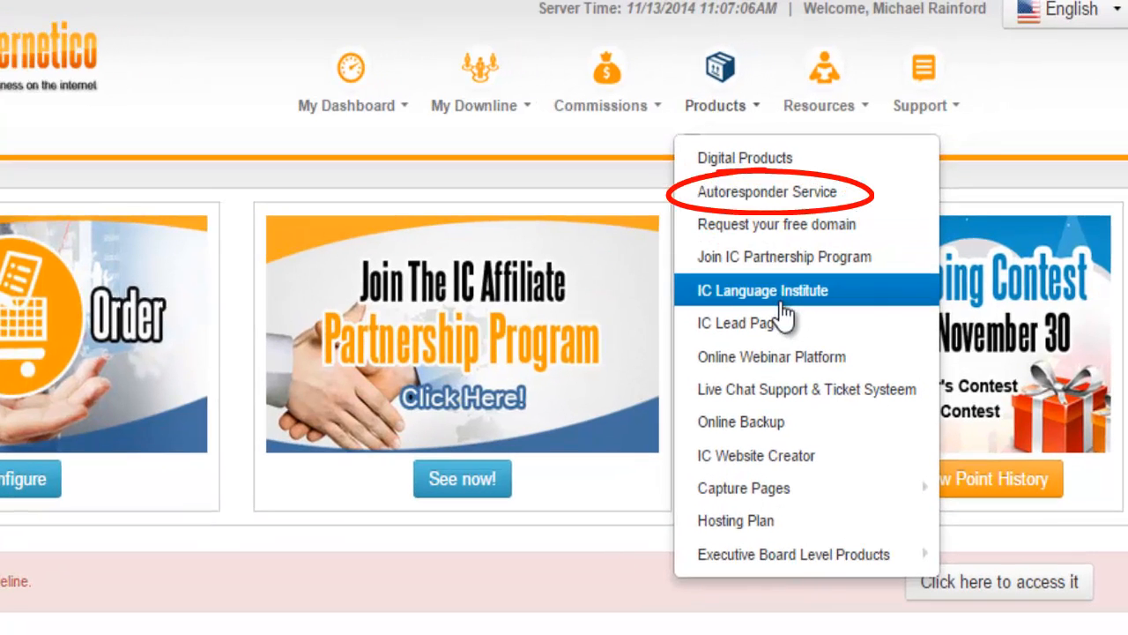
left_click(736, 205)
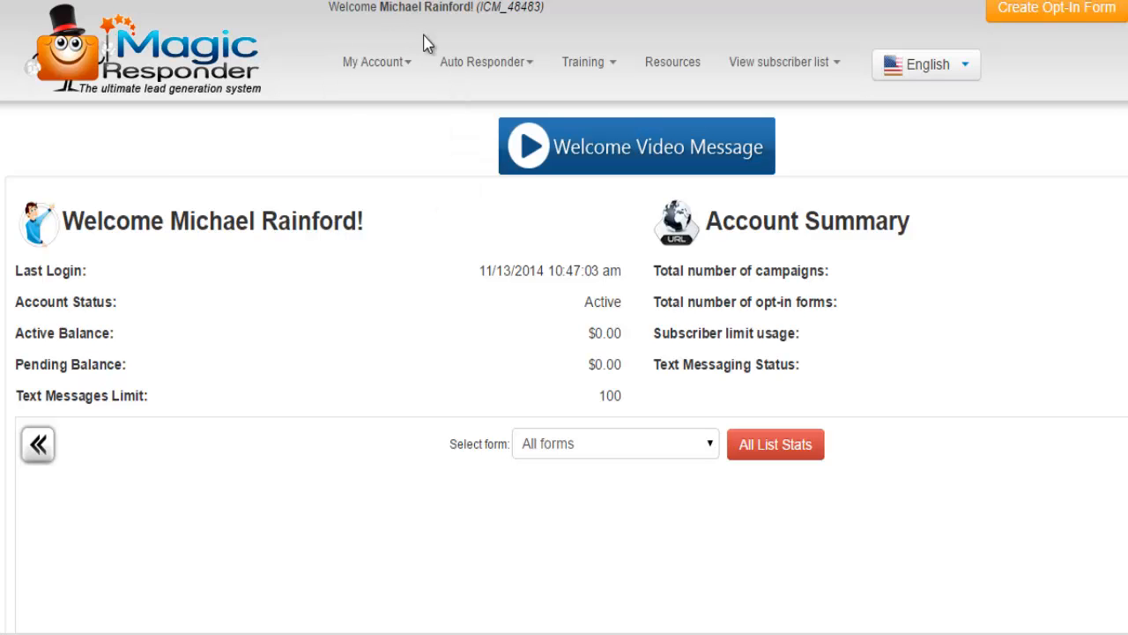
From the Auto Responder campaigns list, start a new campaign with the default name and English language
mouse_move(450, 62)
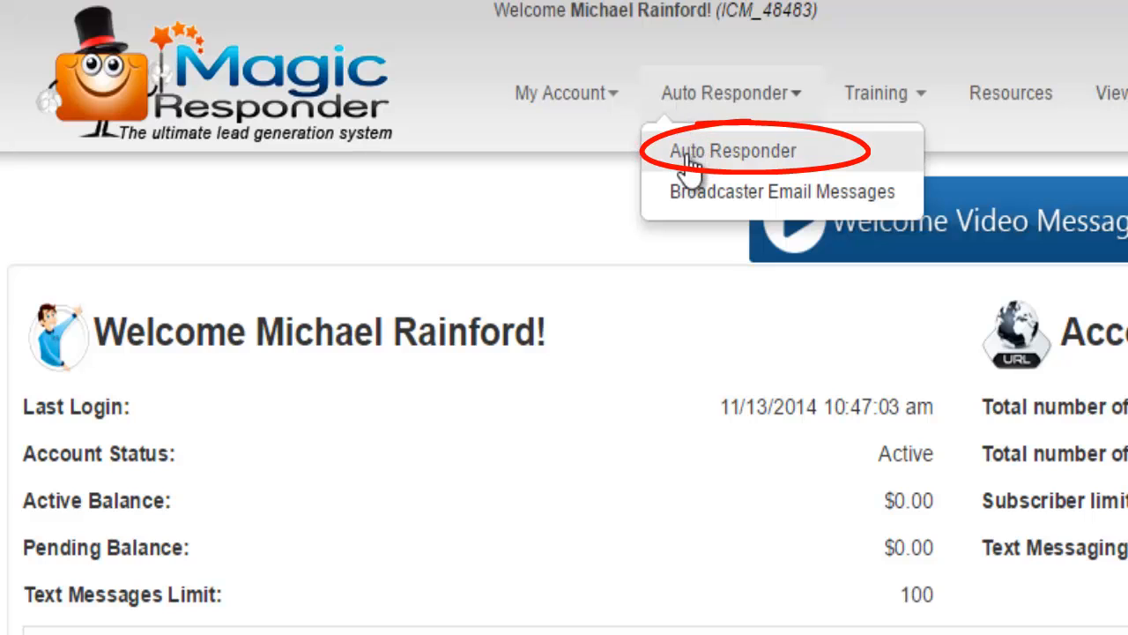
left_click(688, 159)
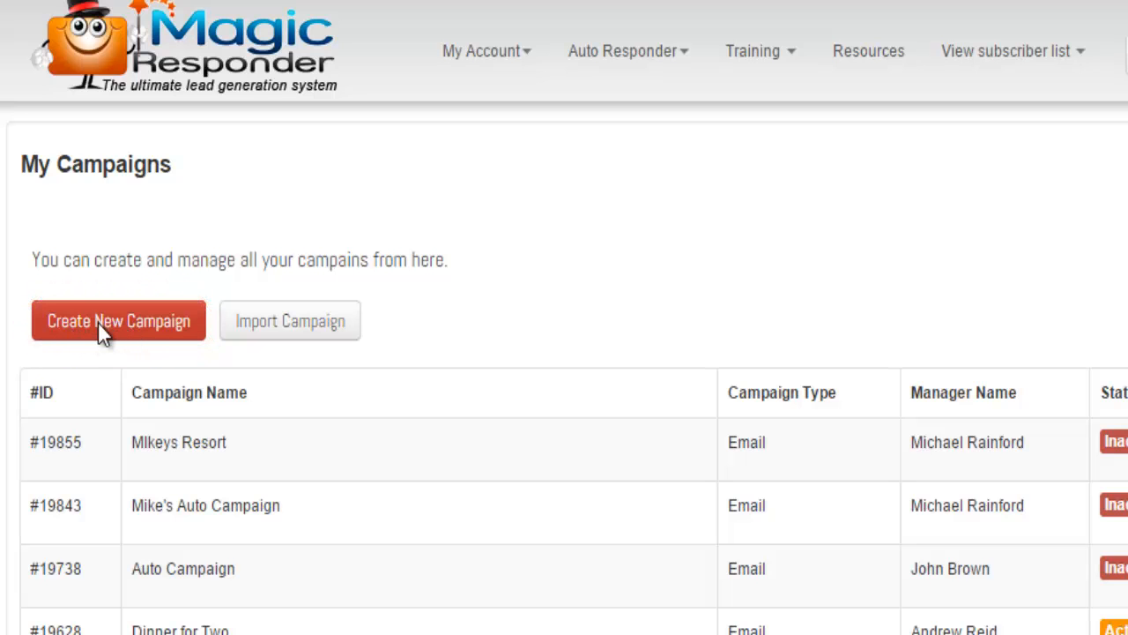
left_click(98, 323)
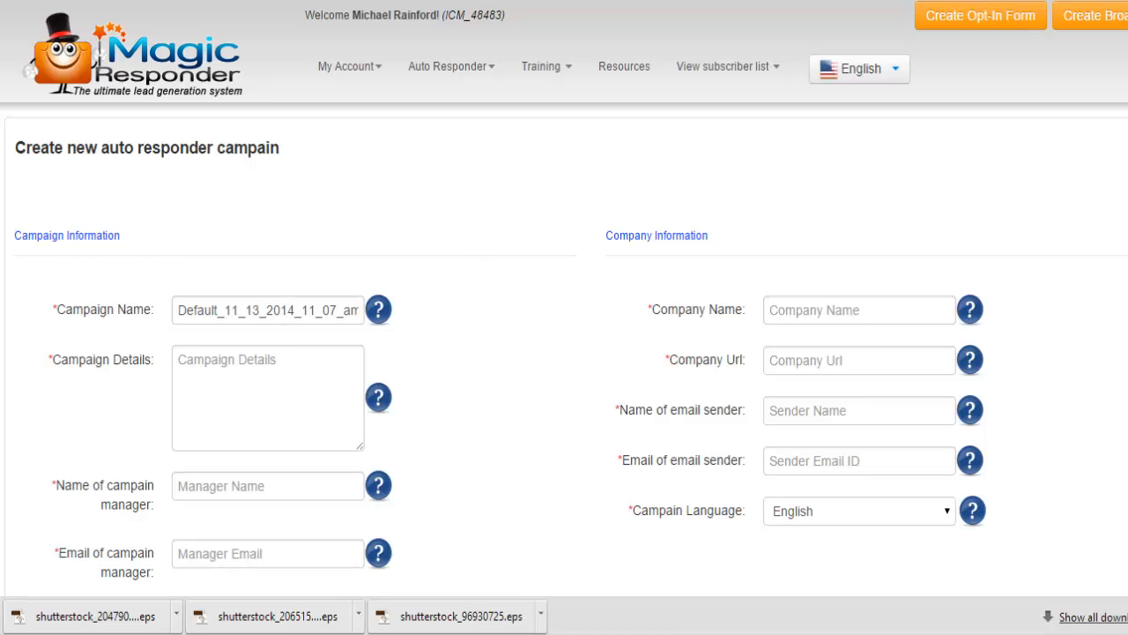
scroll(1058, 172, "down", 2)
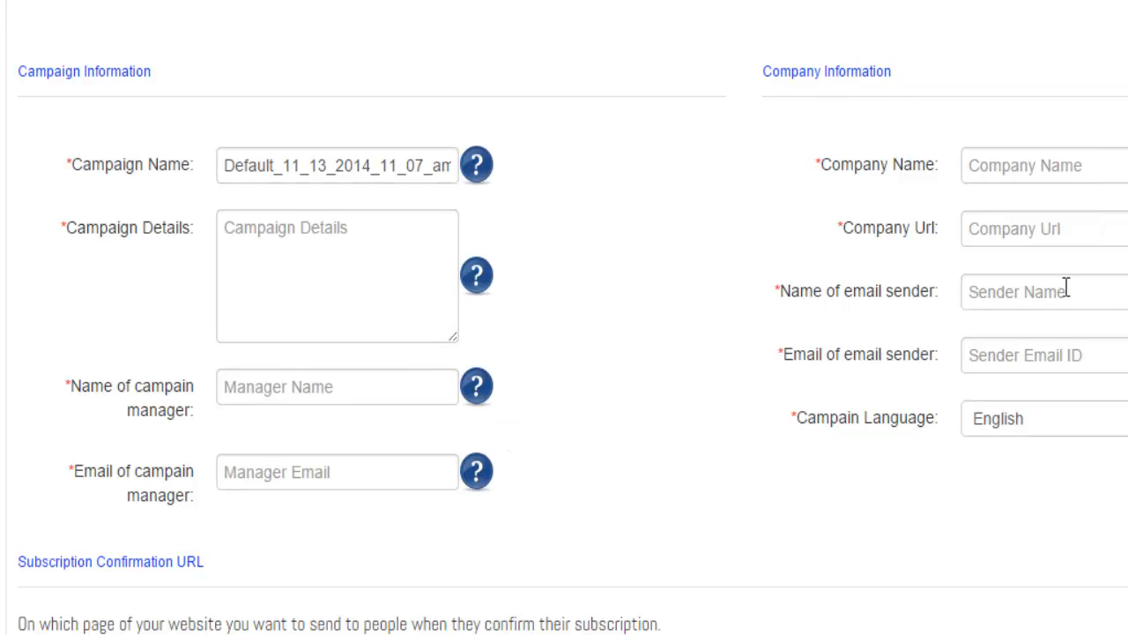
Name the campaign 'Mikey Store' and describe it as 'This is for the FREE shirt giveaway'
double_click(356, 175)
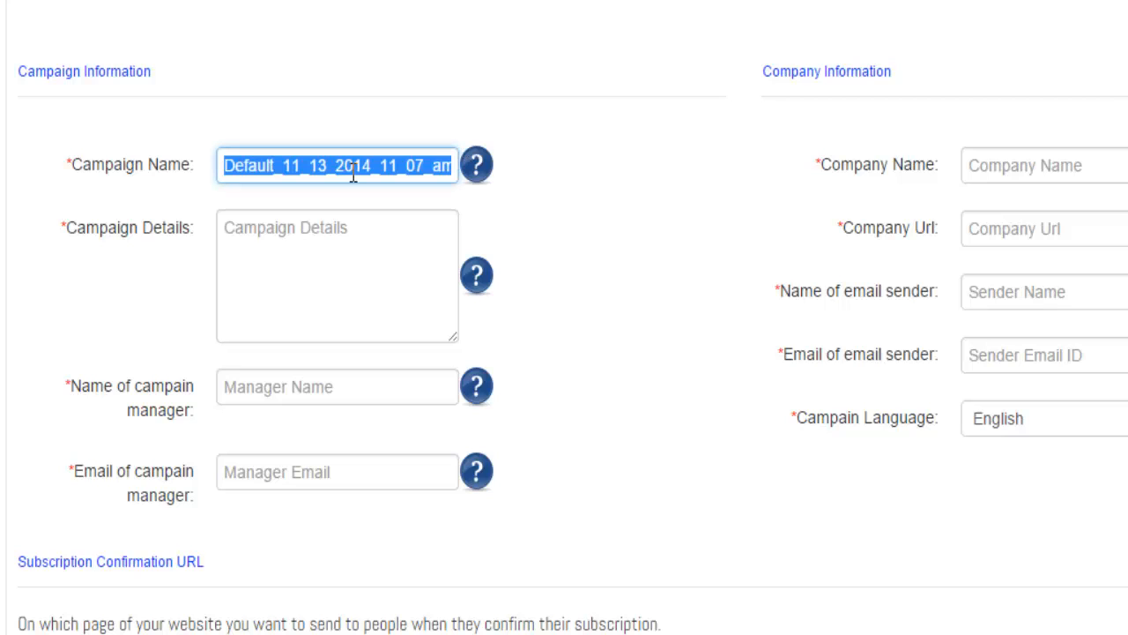
type("Mikey")
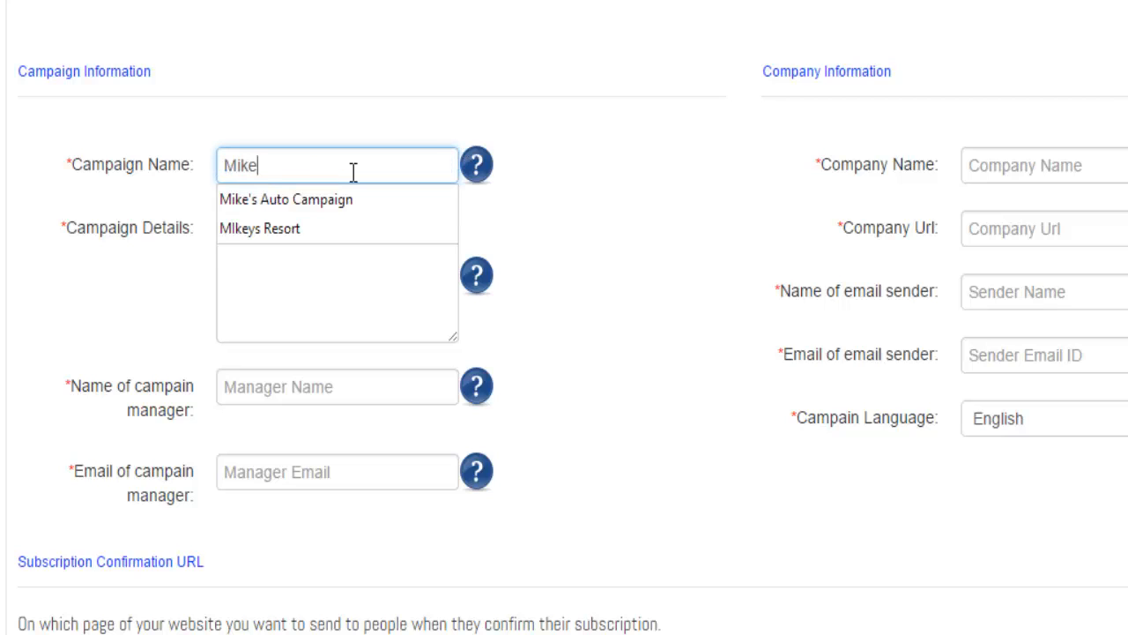
type("Store")
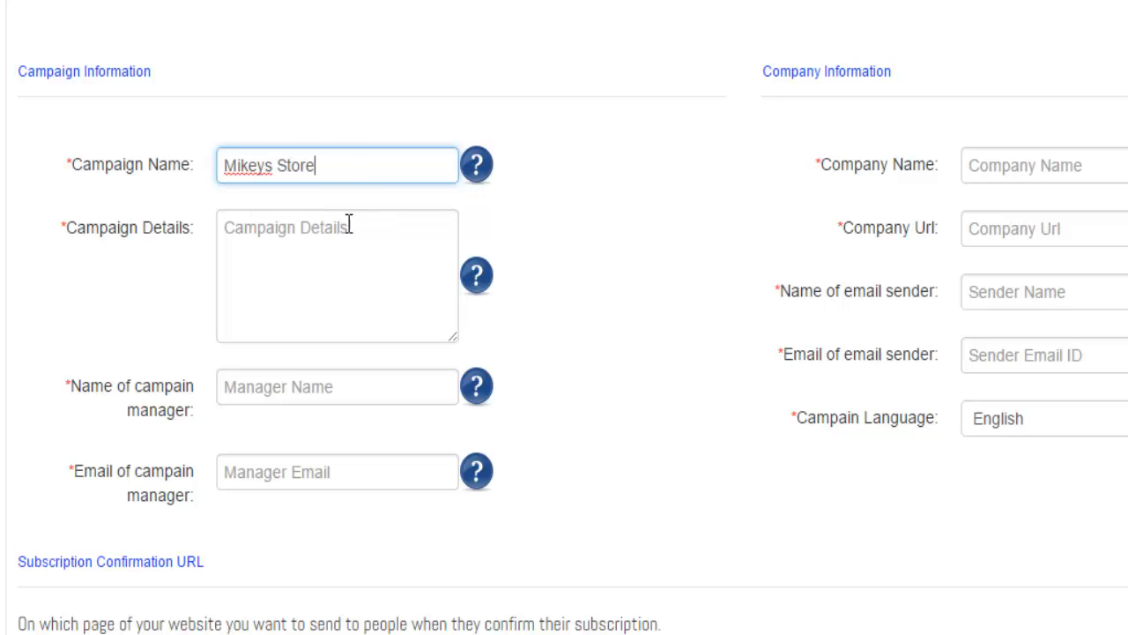
left_click(337, 262)
type("T")
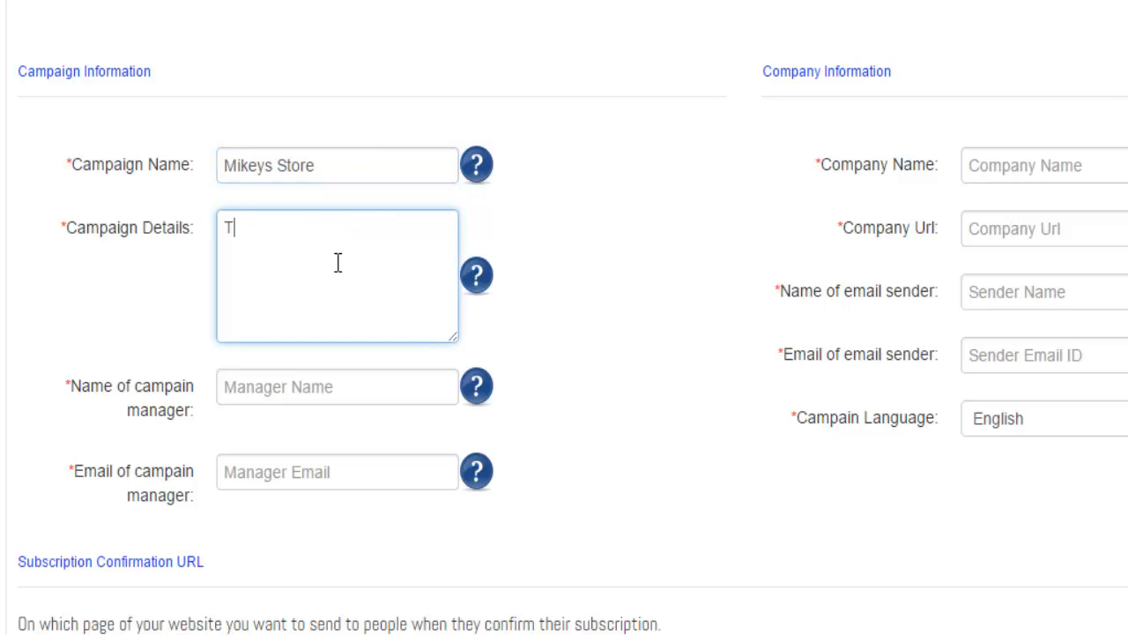
type("his is for the F")
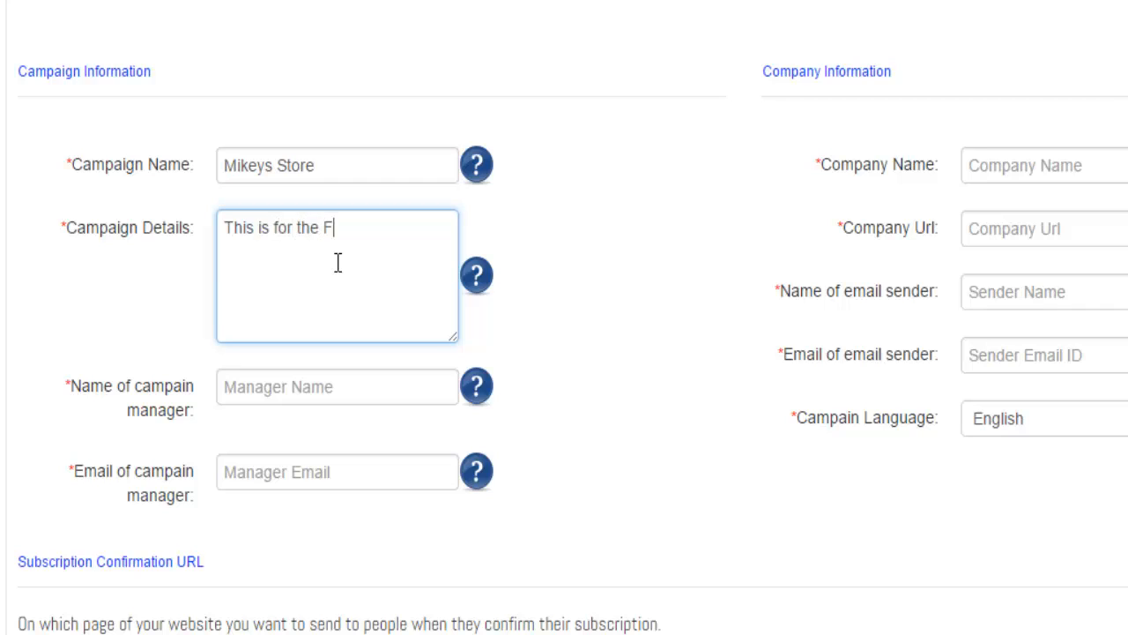
type("REE shirt giveaway")
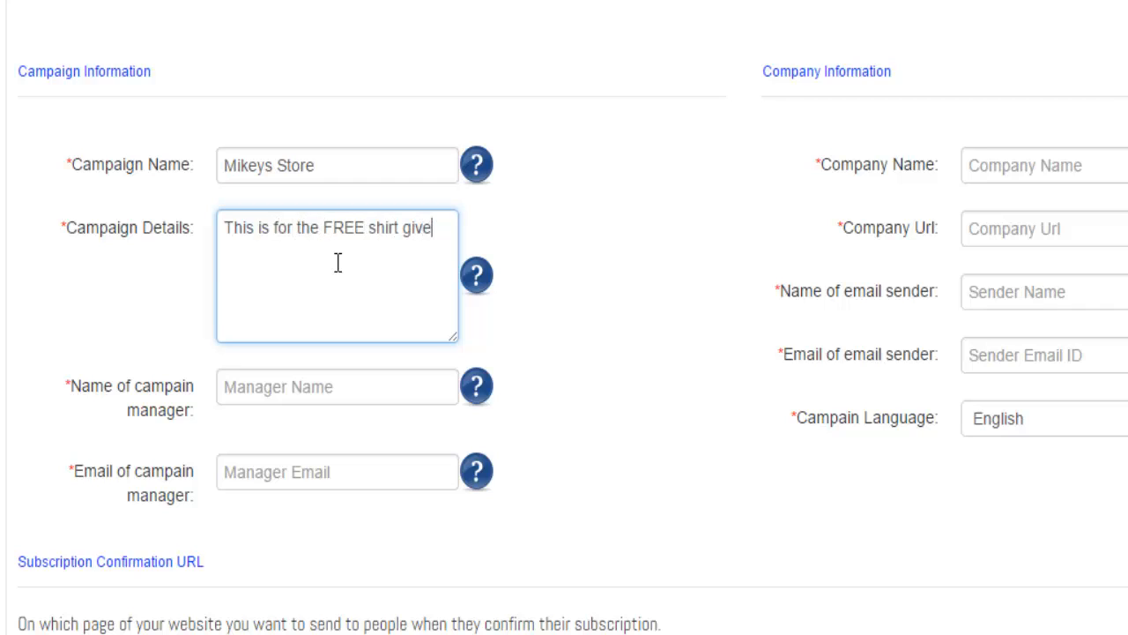
Enter the campaign manager's full name and e-mail address
left_click(308, 395)
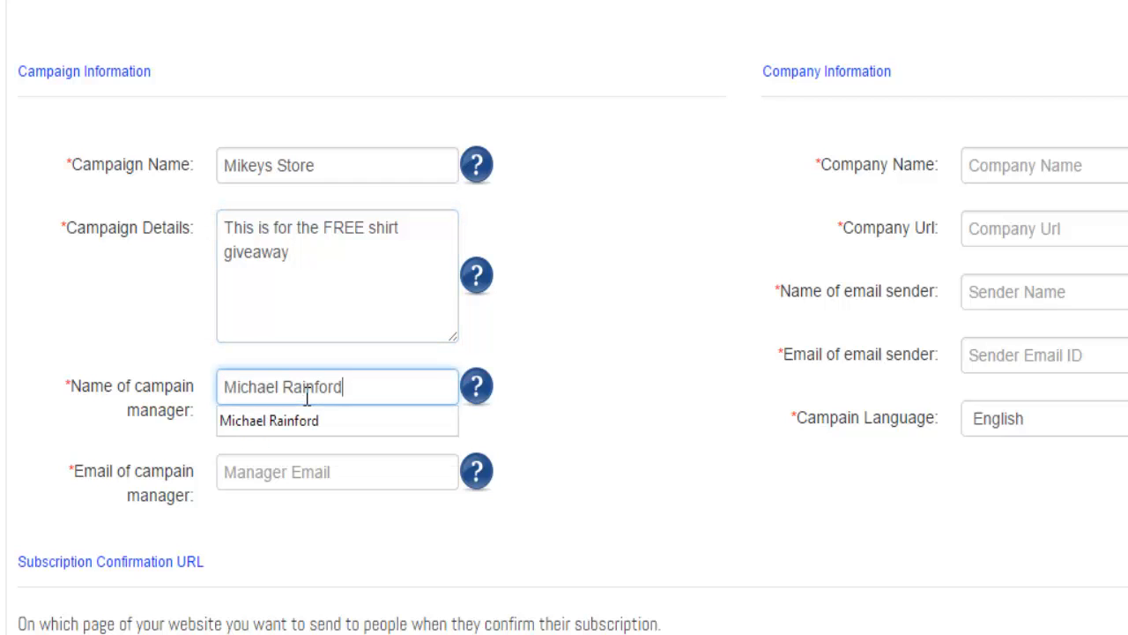
key("Tab")
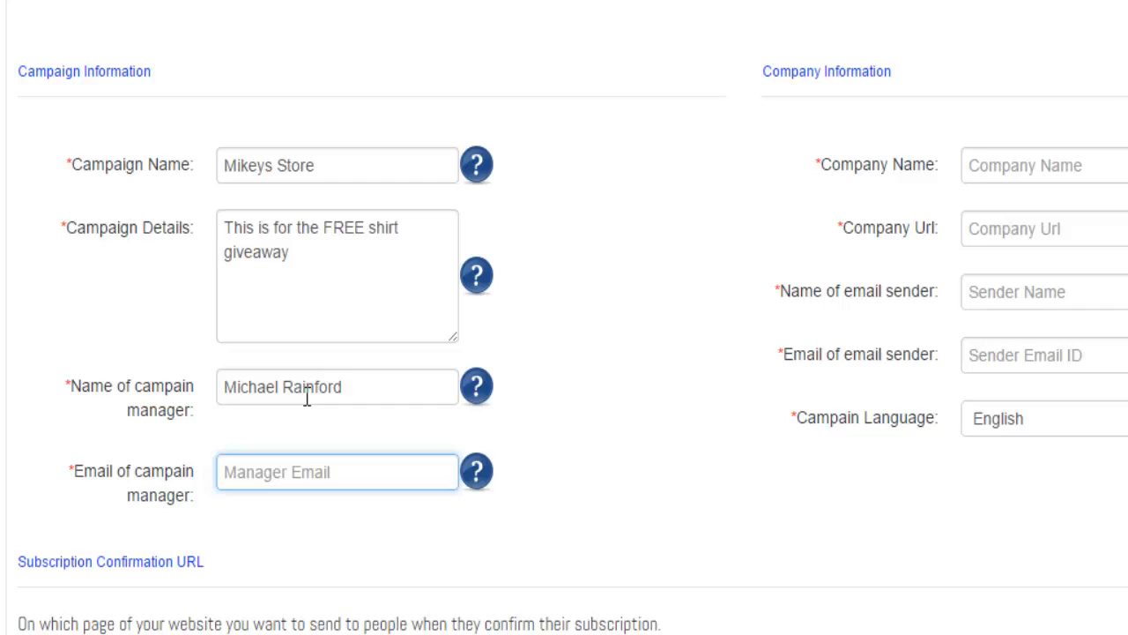
type("r")
key("BackSpace")
type("michael@")
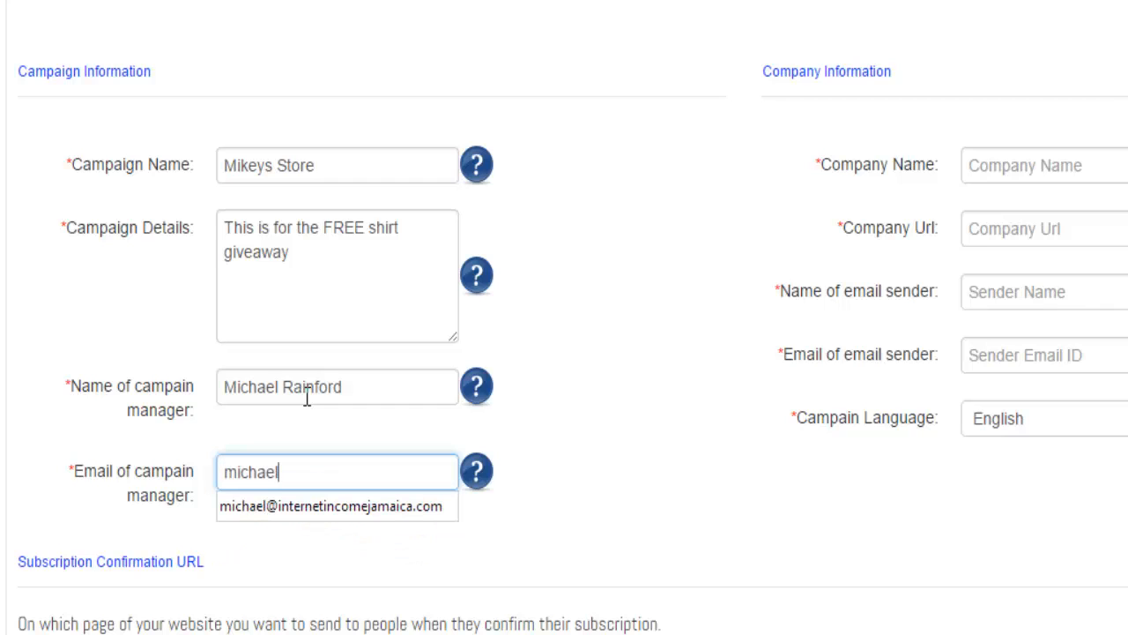
type("test.com")
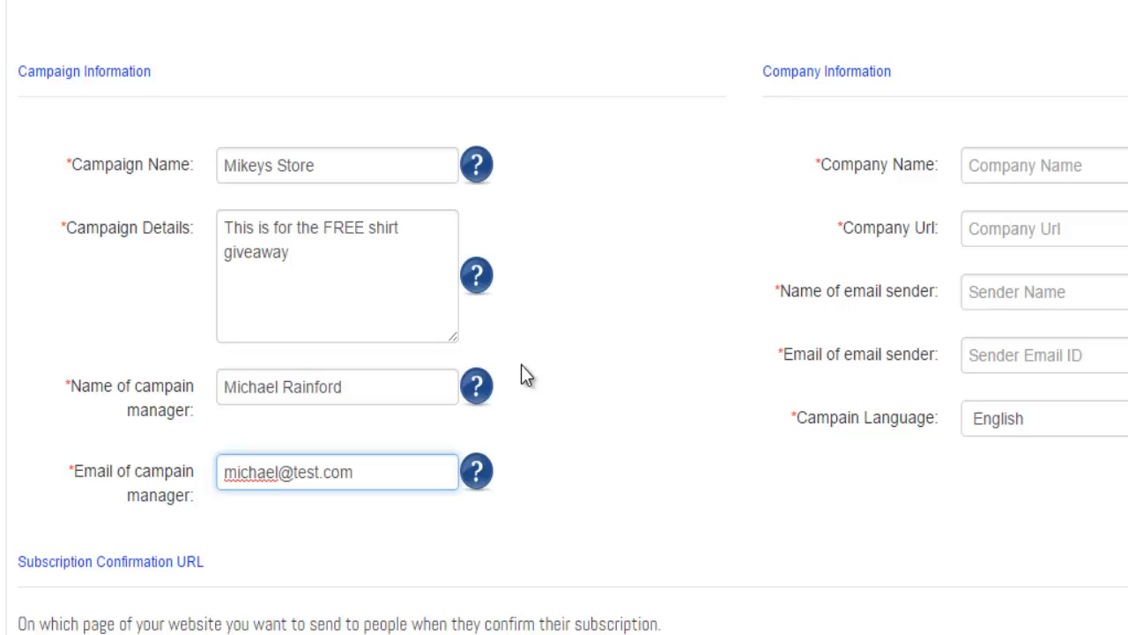
left_click(1109, 170)
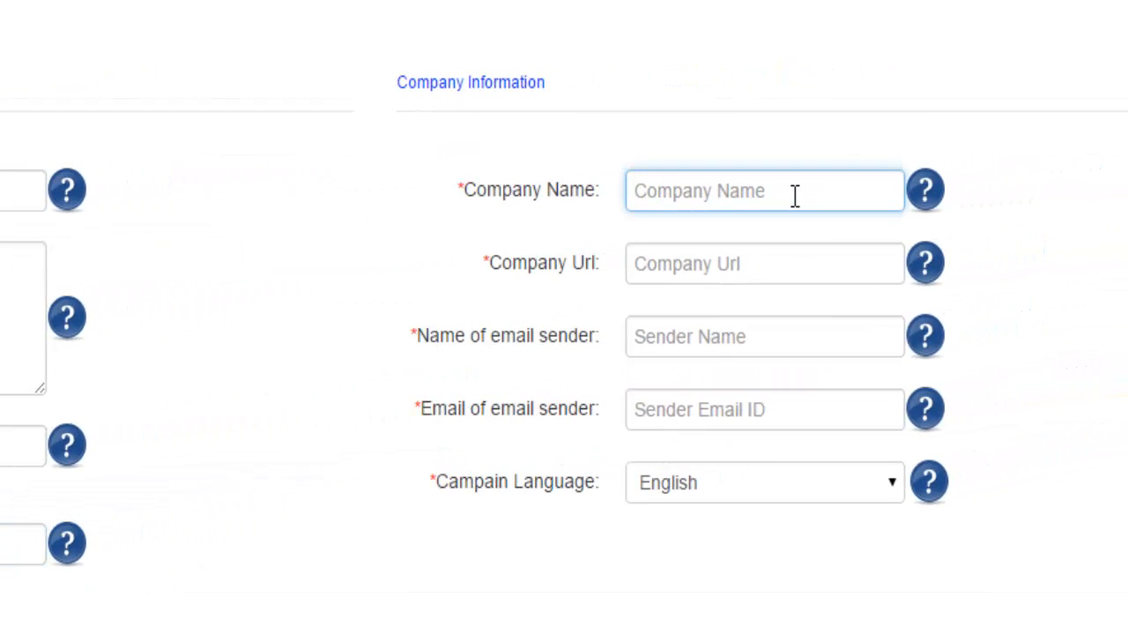
type("Mikey")
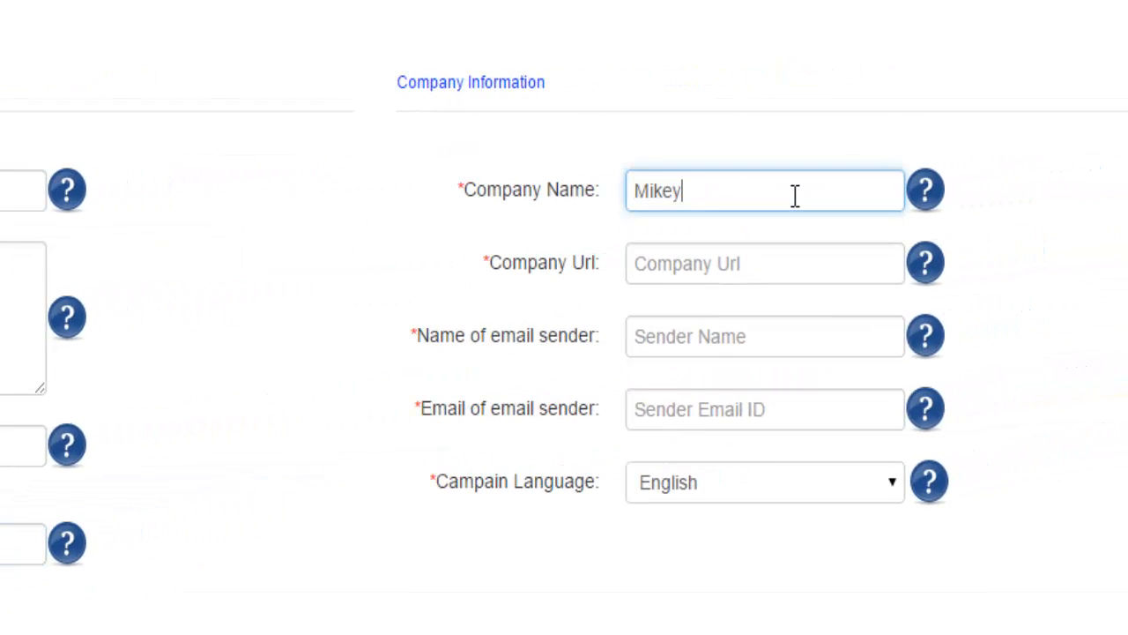
type("s Store")
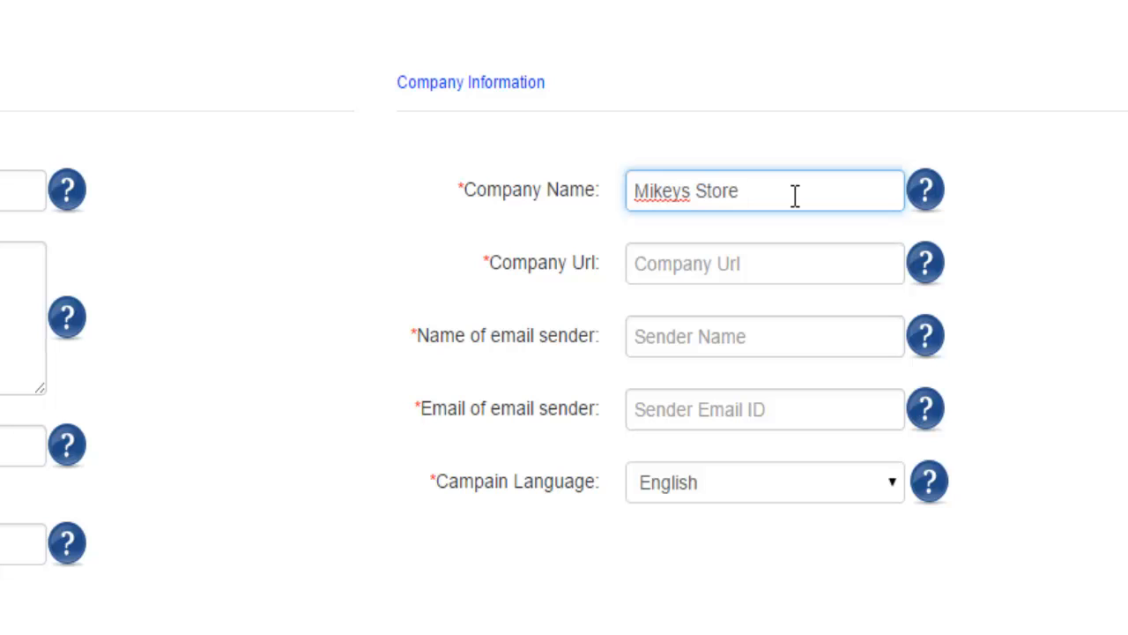
key("Tab")
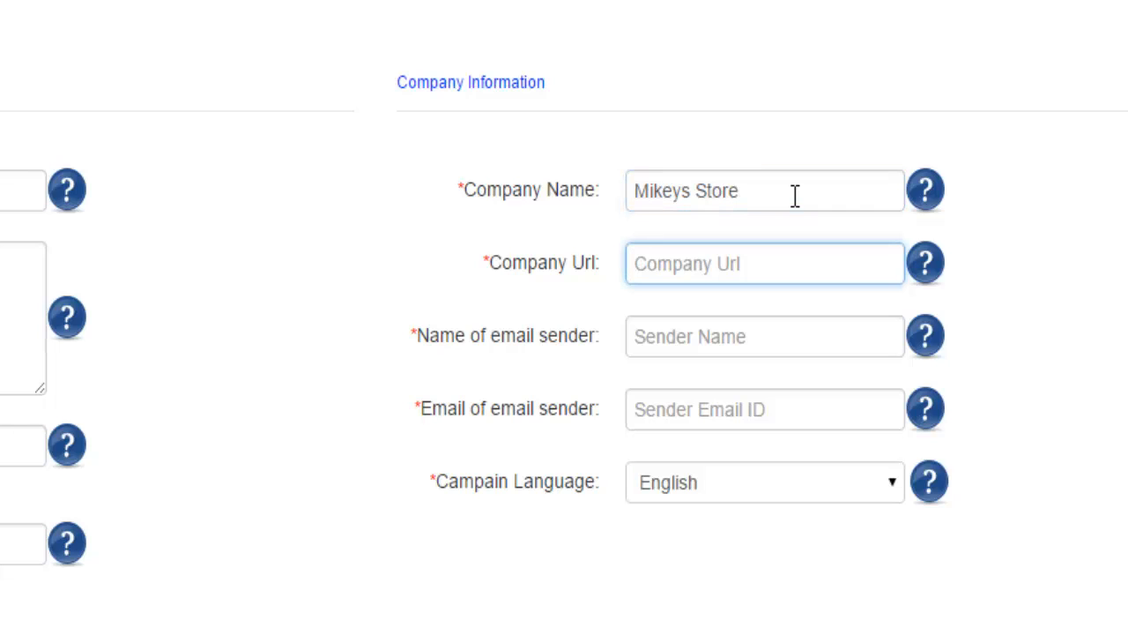
type("http://")
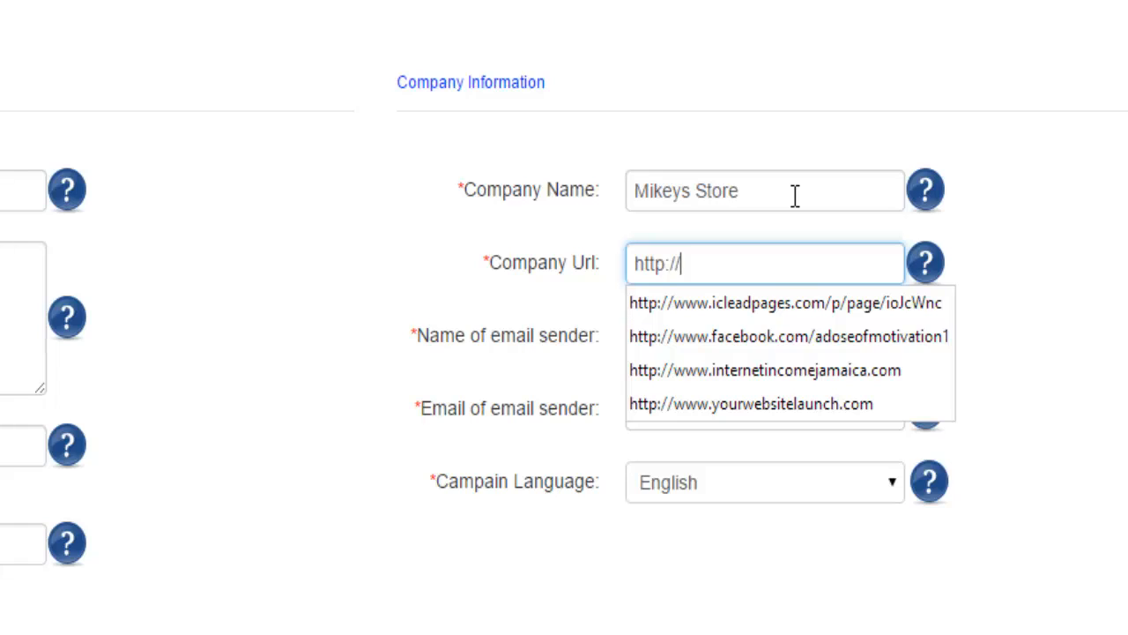
type("www.face")
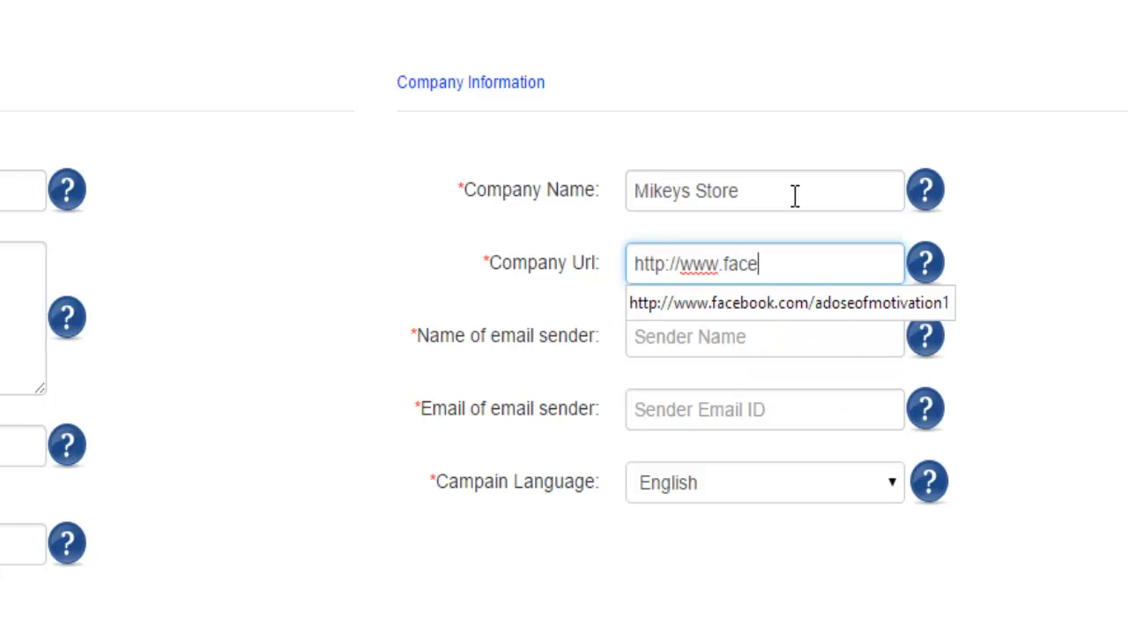
type("book.com")
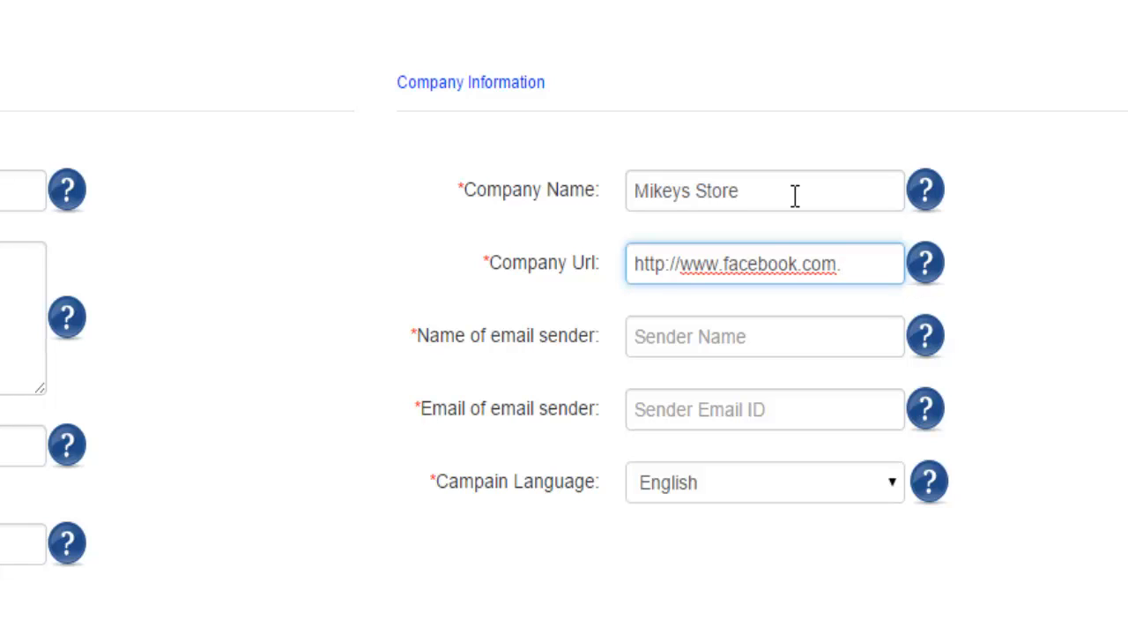
type("/")
key("BackSpace")
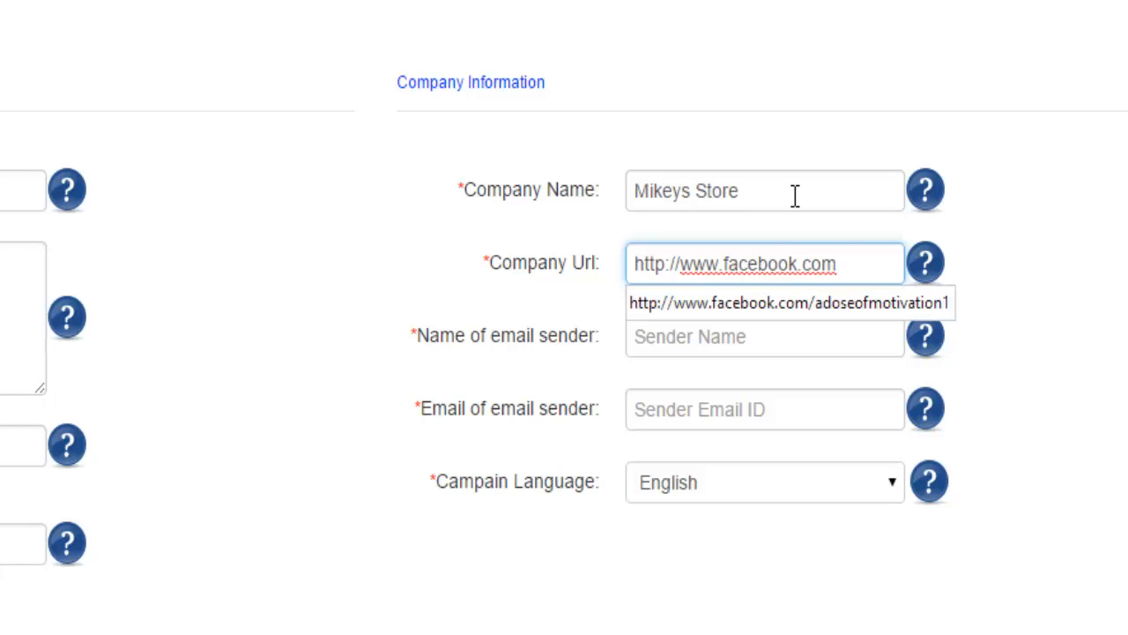
key("BackSpace")
key("BackSpace")
key("BackSpace")
key("BackSpace")
key("BackSpace")
key("BackSpace")
key("BackSpace")
key("BackSpace")
key("BackSpace")
key("BackSpace")
key("BackSpace")
key("BackSpace")
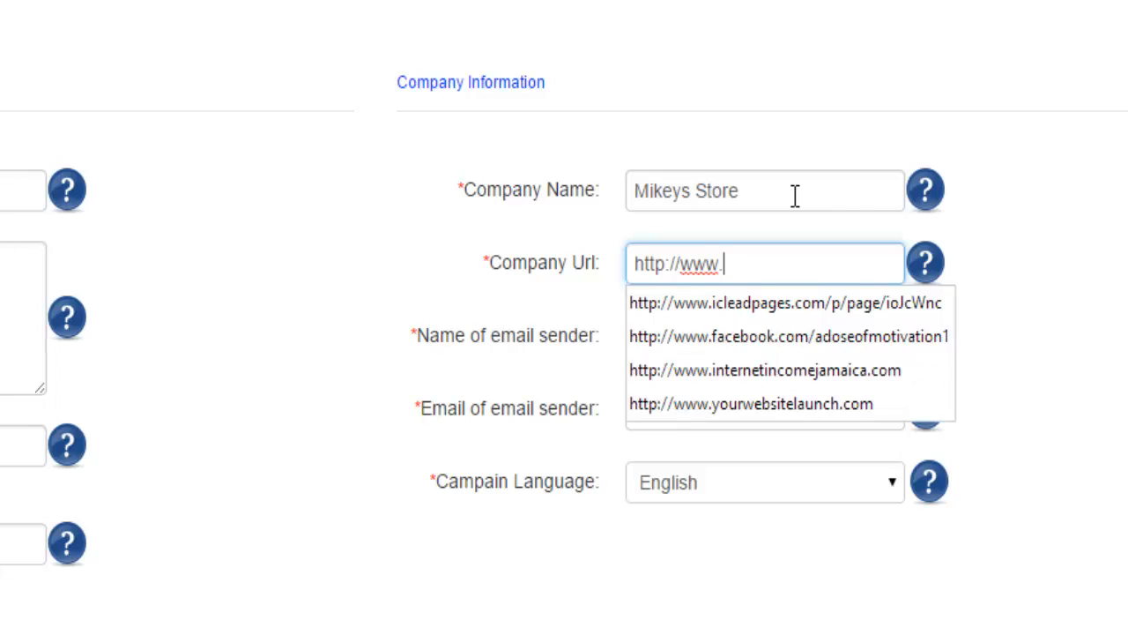
type("yourwebsitelau")
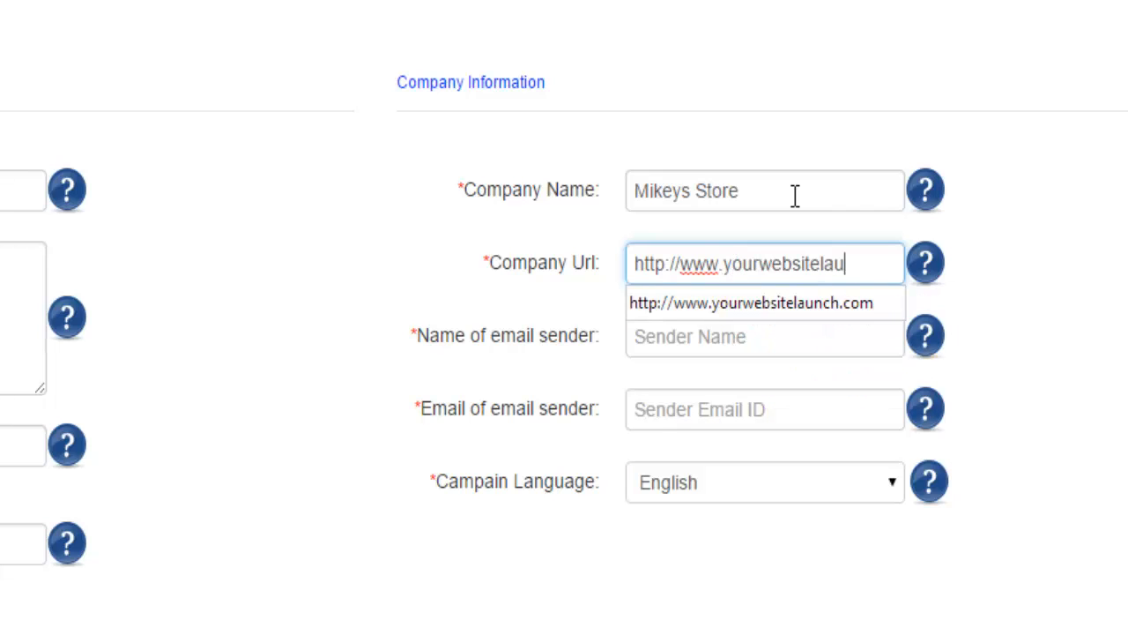
type("nch.com")
key("Tab")
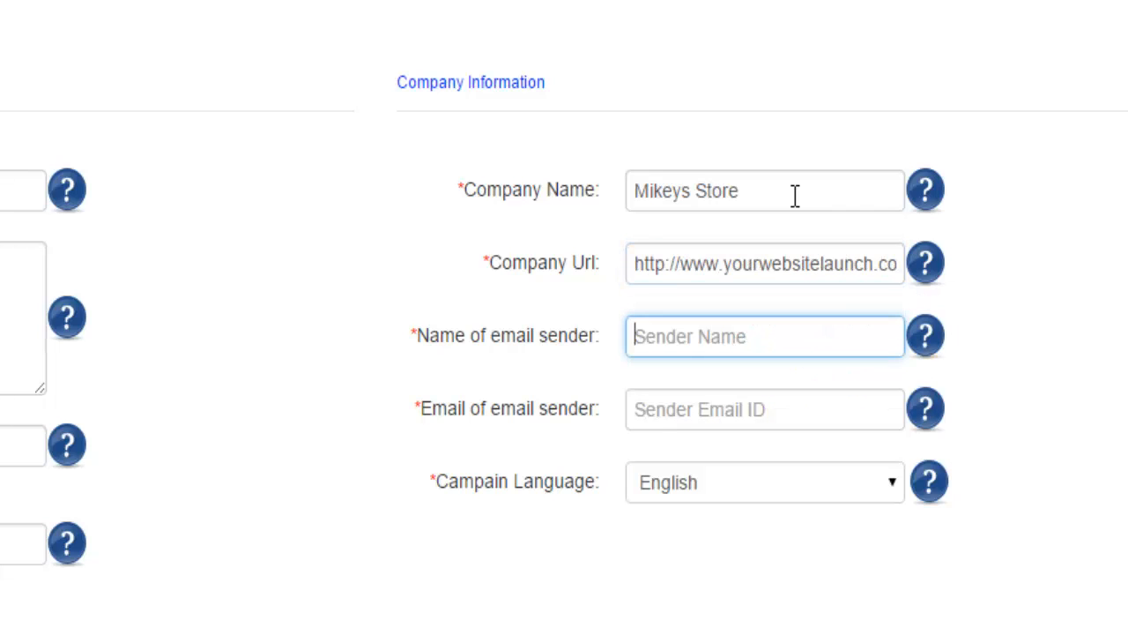
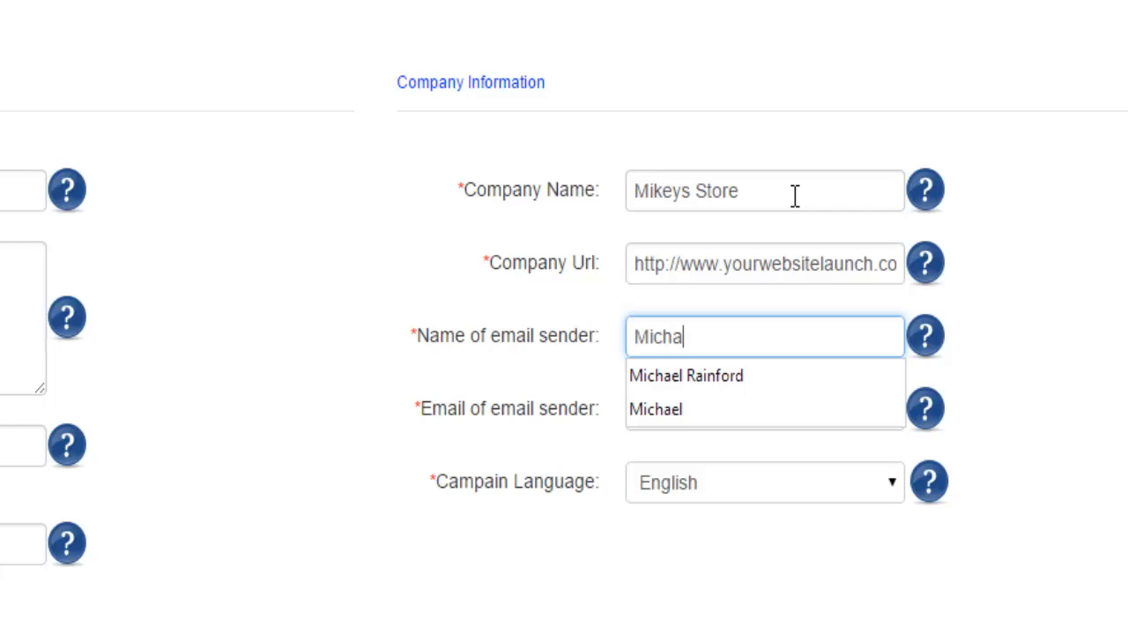
Fill in the sender's name and e-mail, and copy that e-mail into the manager e-mail field
key("Tab")
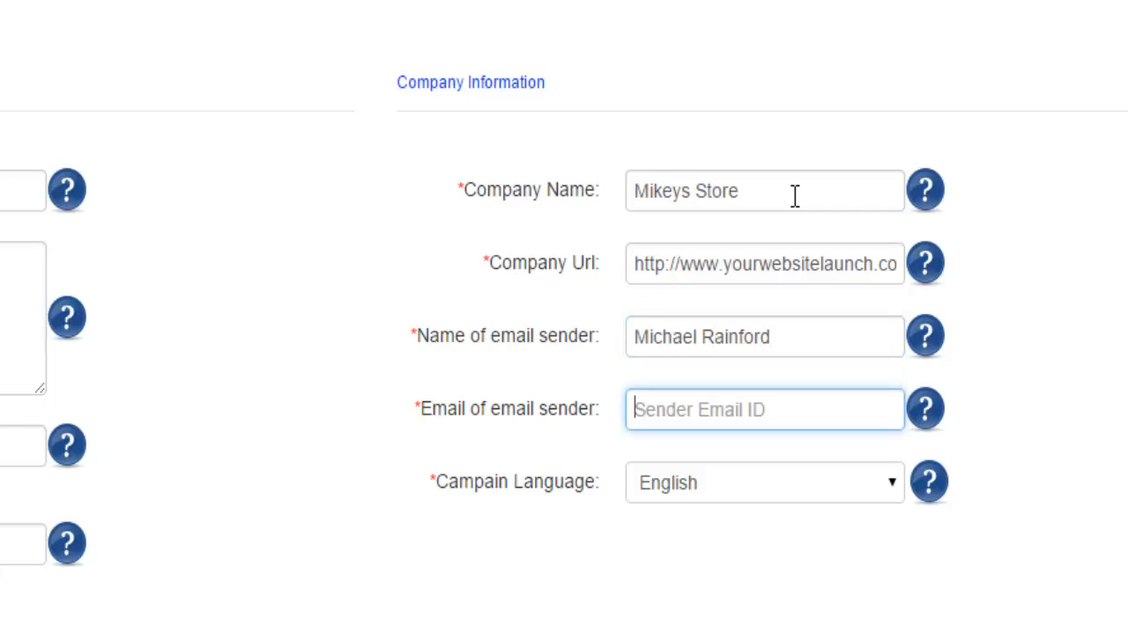
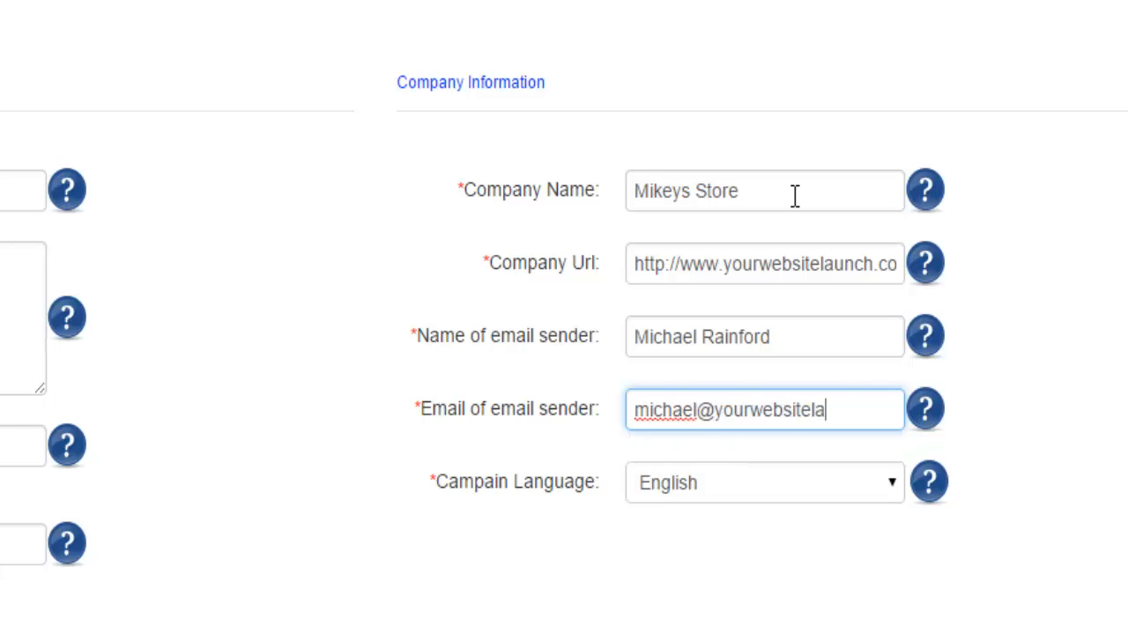
key("ctrl+a")
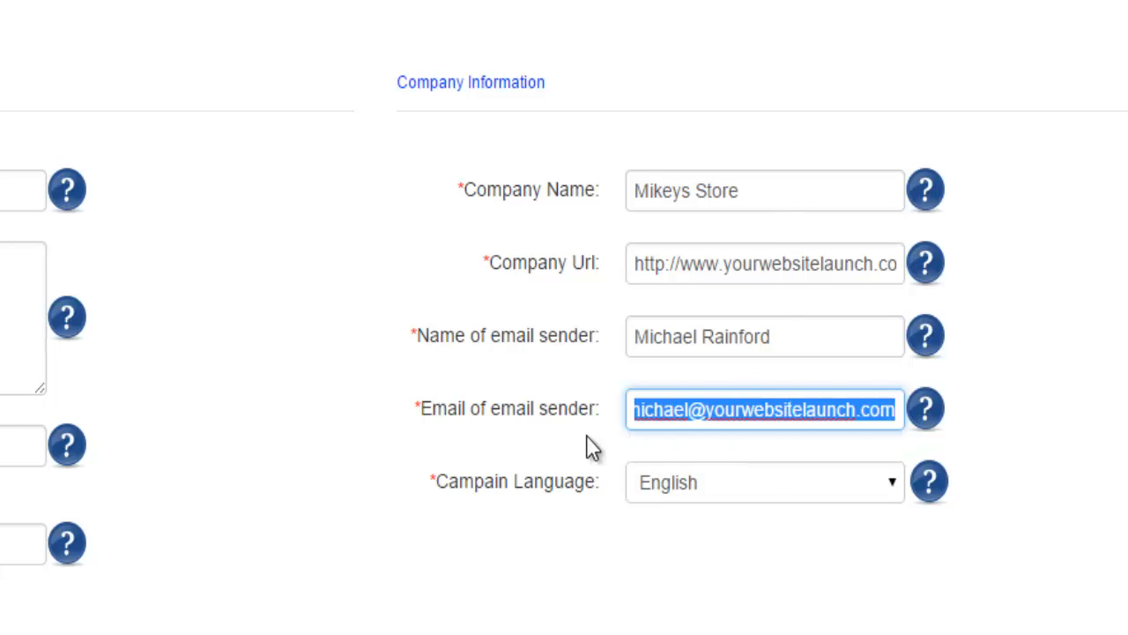
key("ctrl+c")
left_click(255, 476)
key("ctrl+a")
key("ctrl+v")
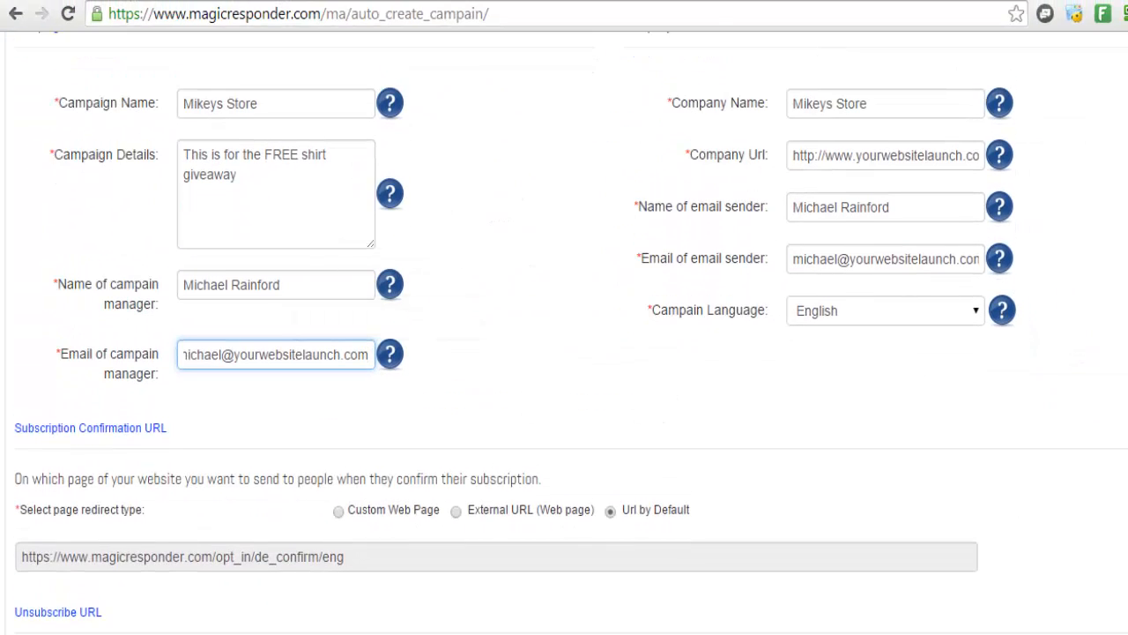
Scroll down to the Confirmation Message and select the default subject text
scroll(564, 353, "down", 4)
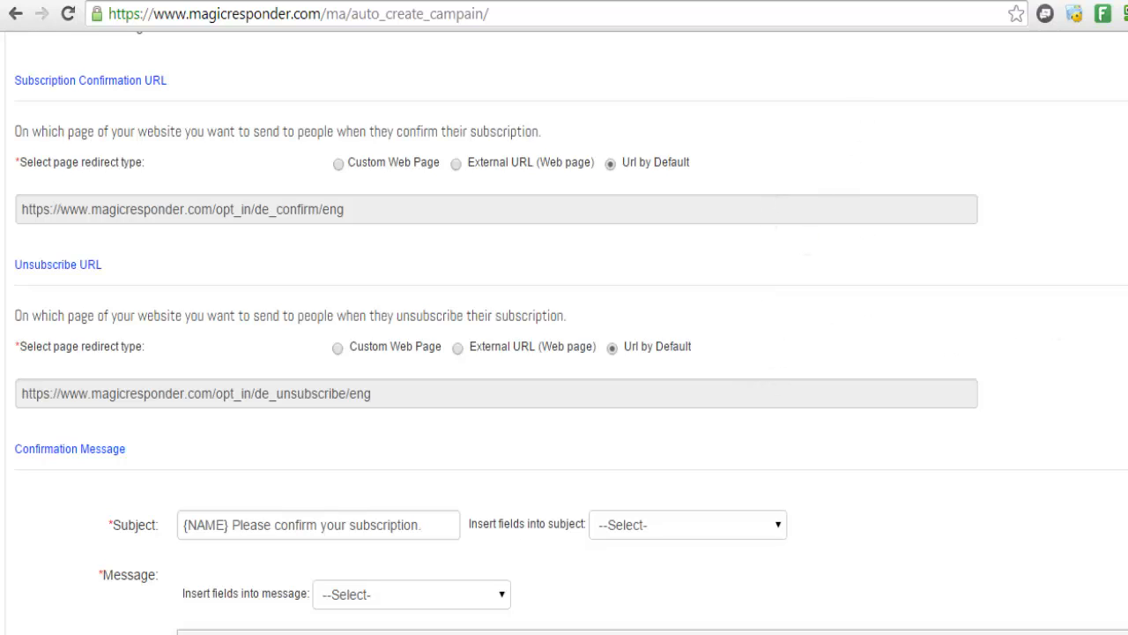
scroll(564, 353, "down", 4)
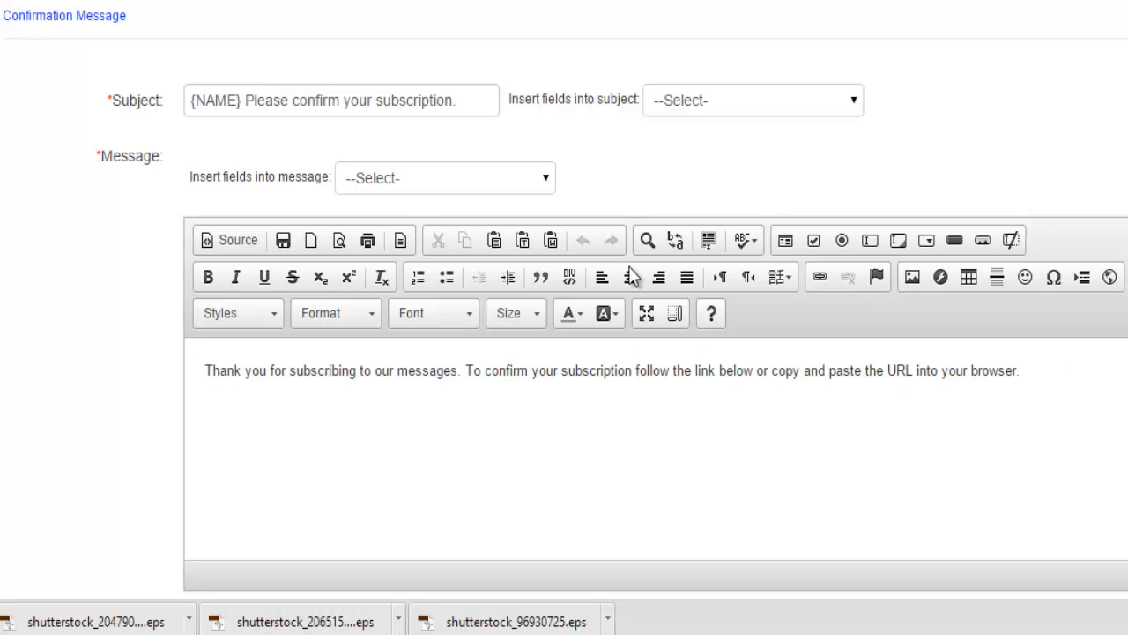
left_click_drag(476, 102, 115, 116)
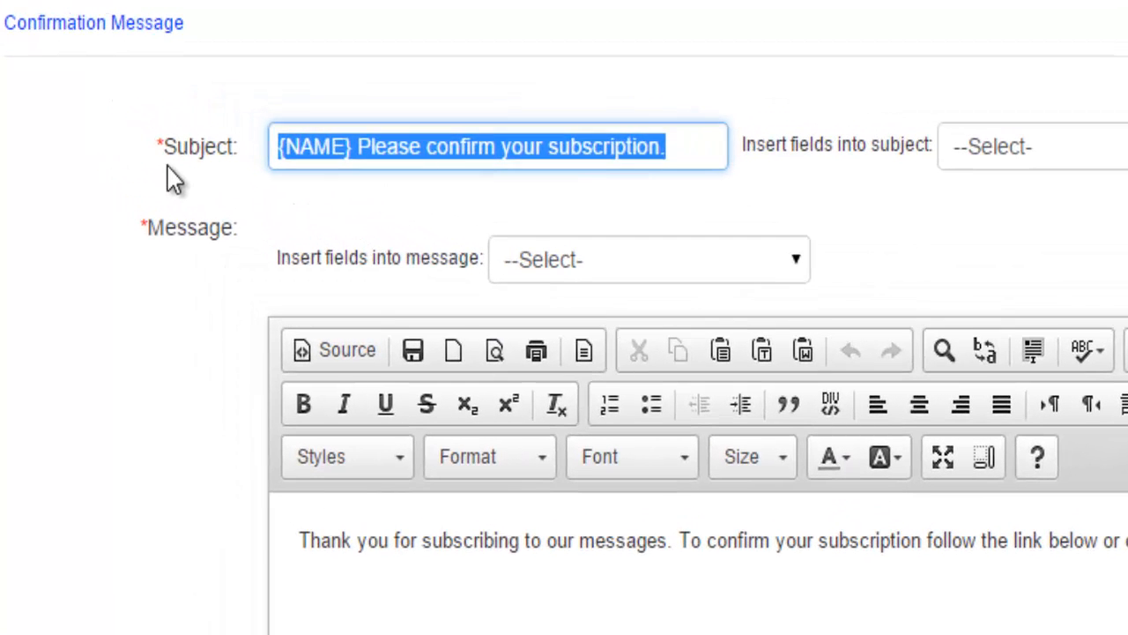
Type the confirmation subject 'Thank you for joining us. I hope you WIN :)'
type("Thank you fo")
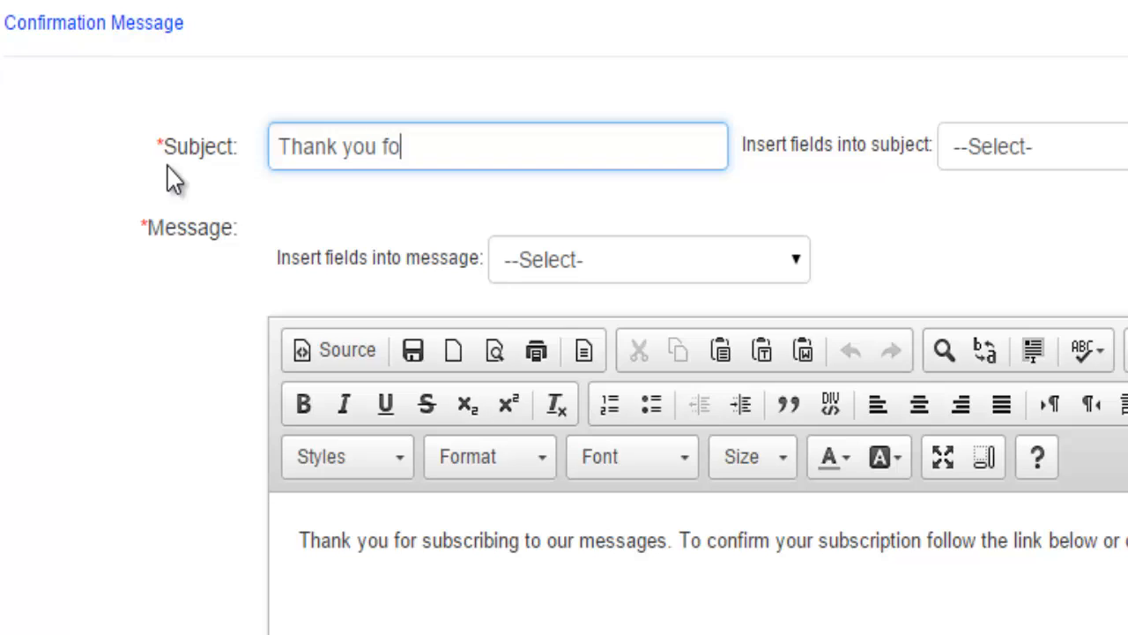
type("r joining us :)")
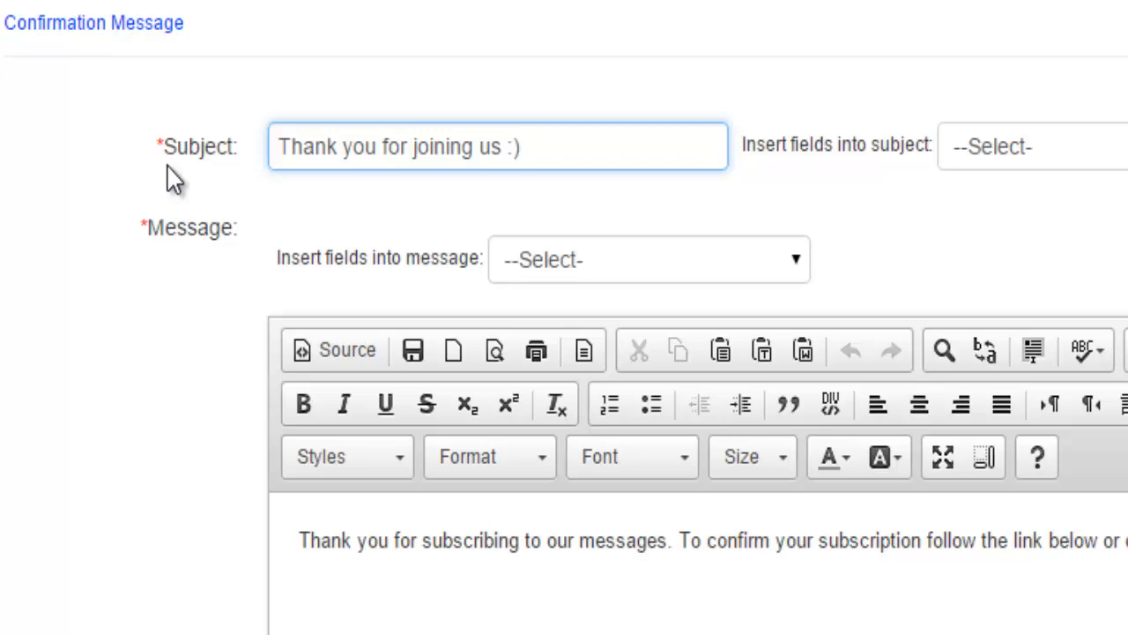
key("BackSpace")
key("BackSpace")
key("BackSpace")
type(",")
key("BackSpace")
key("BackSpace")
type("s")
key("BackSpace")
type("s. I hope o")
key("BackSpace")
type("y")
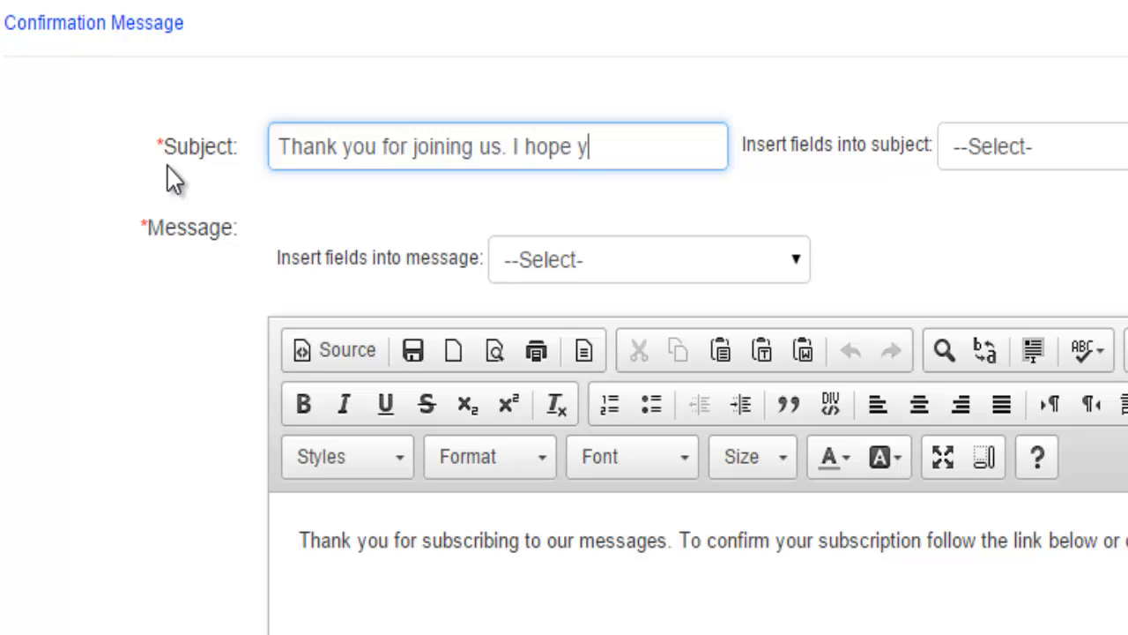
type("ou WIN :)")
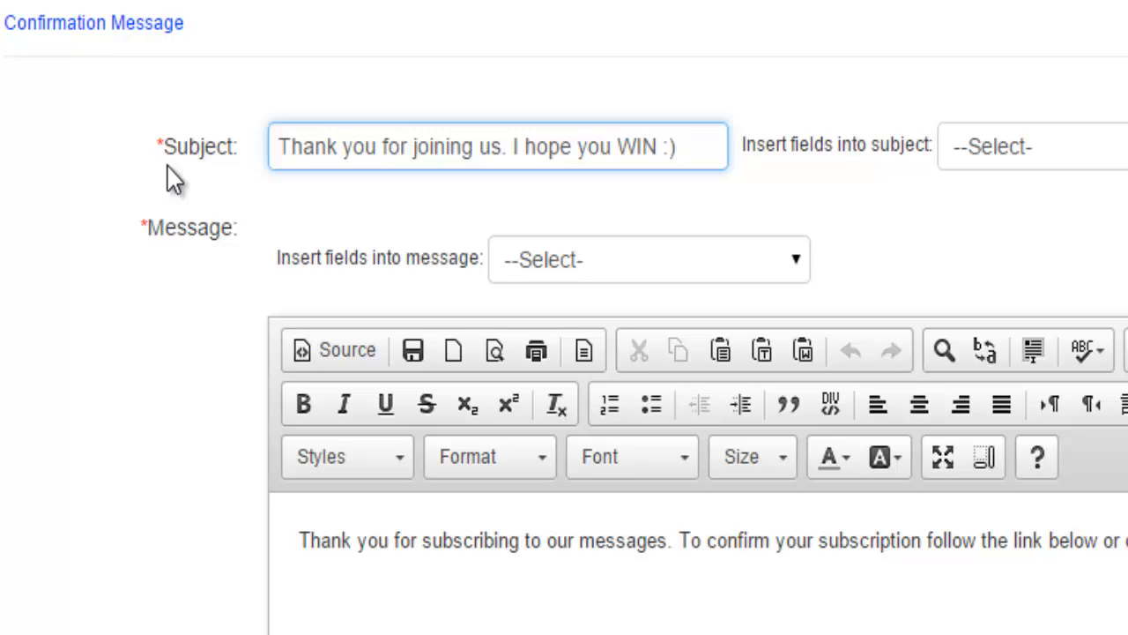
left_click_drag(168, 166, 211, 162)
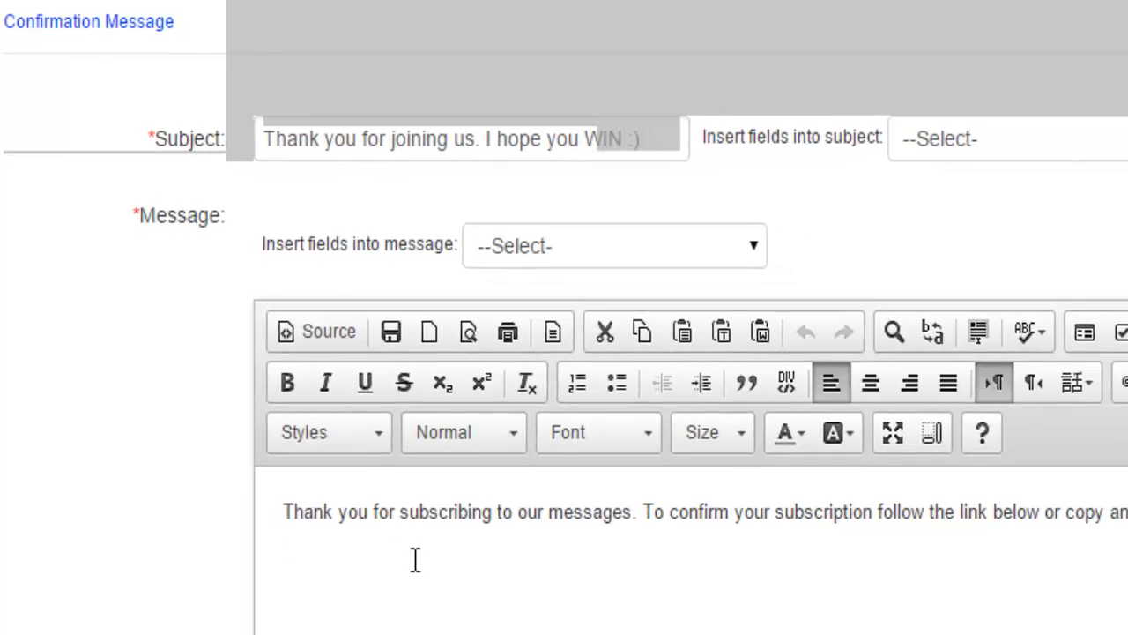
Replace the default confirmation body with the giveaway text copied from Notepad
triple_click(440, 589)
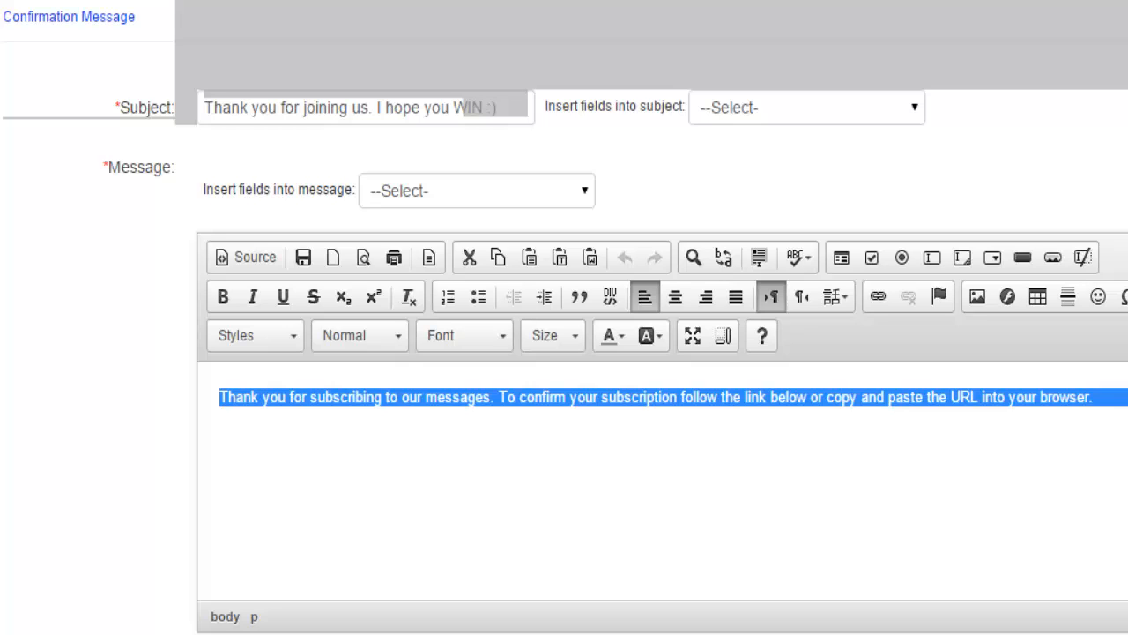
key("alt+Tab")
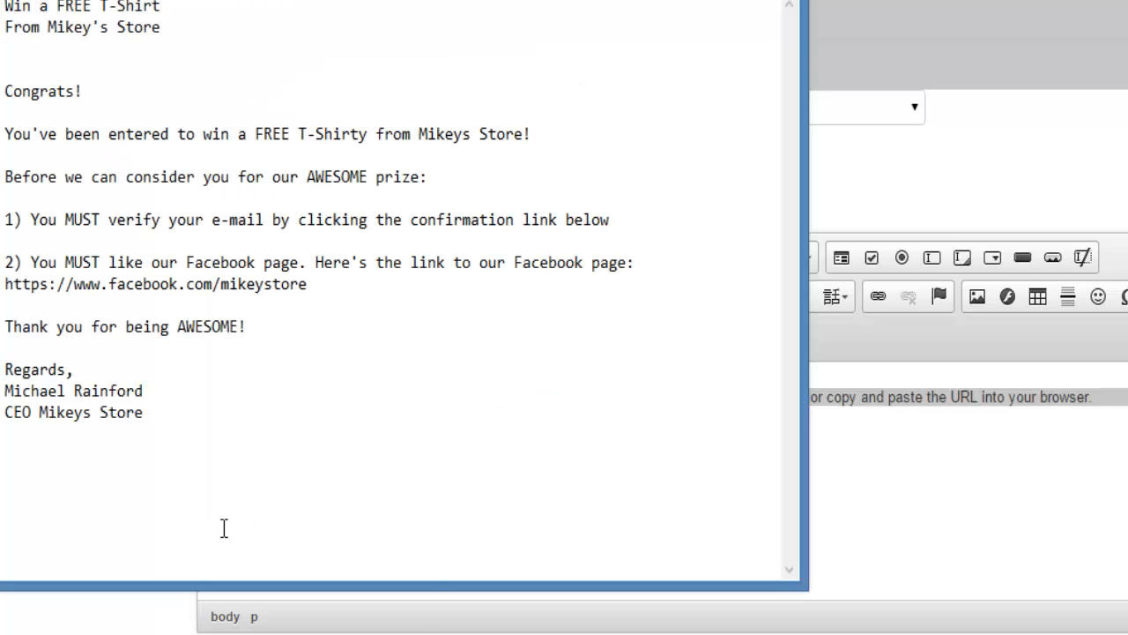
left_click_drag(141, 463, 5, 88)
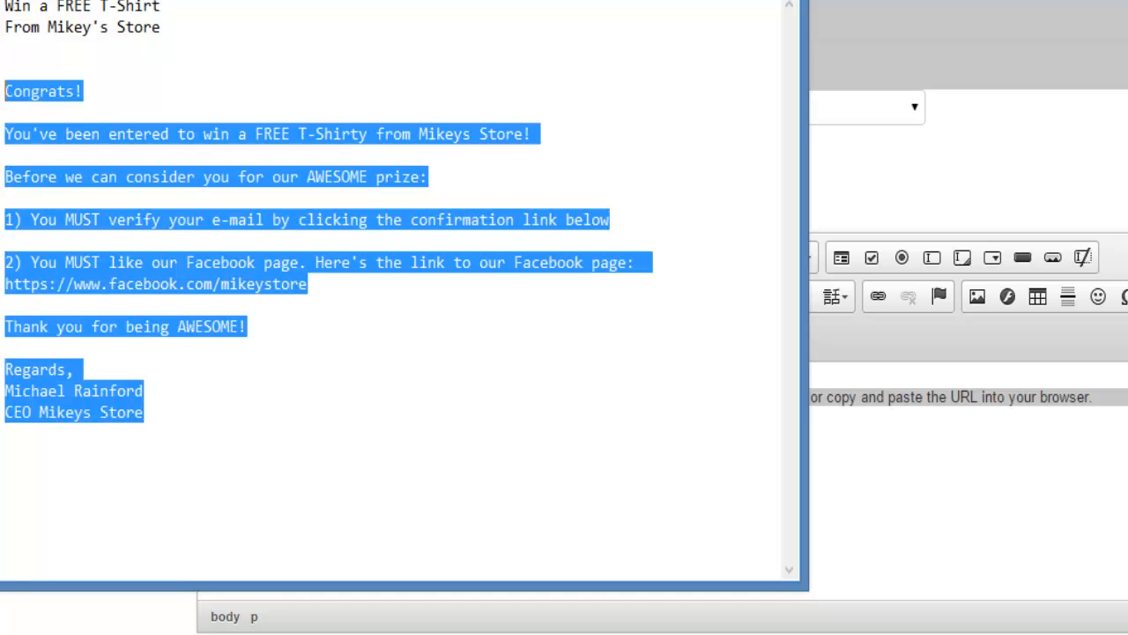
left_click(1020, 484)
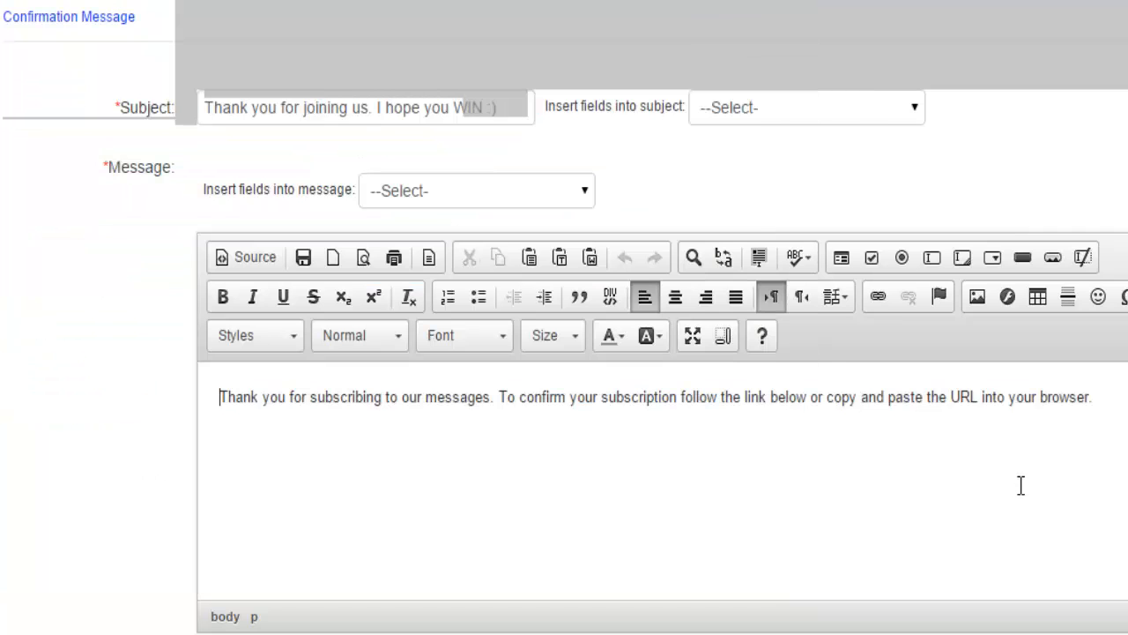
key("ctrl+a")
key("ctrl+v")
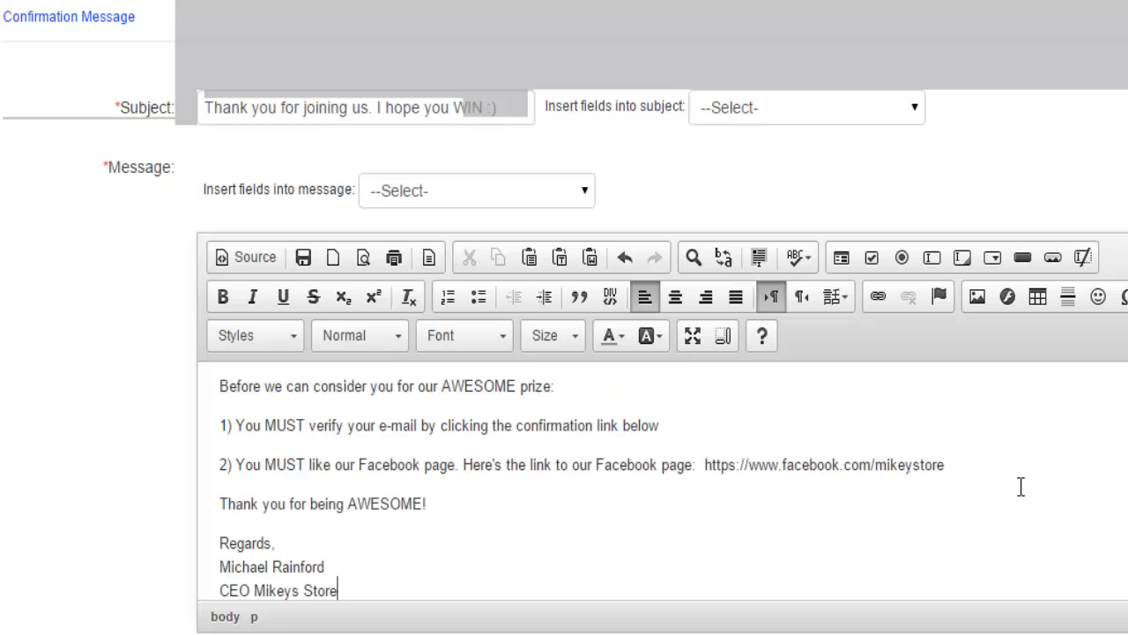
scroll(581, 481, "up", 2)
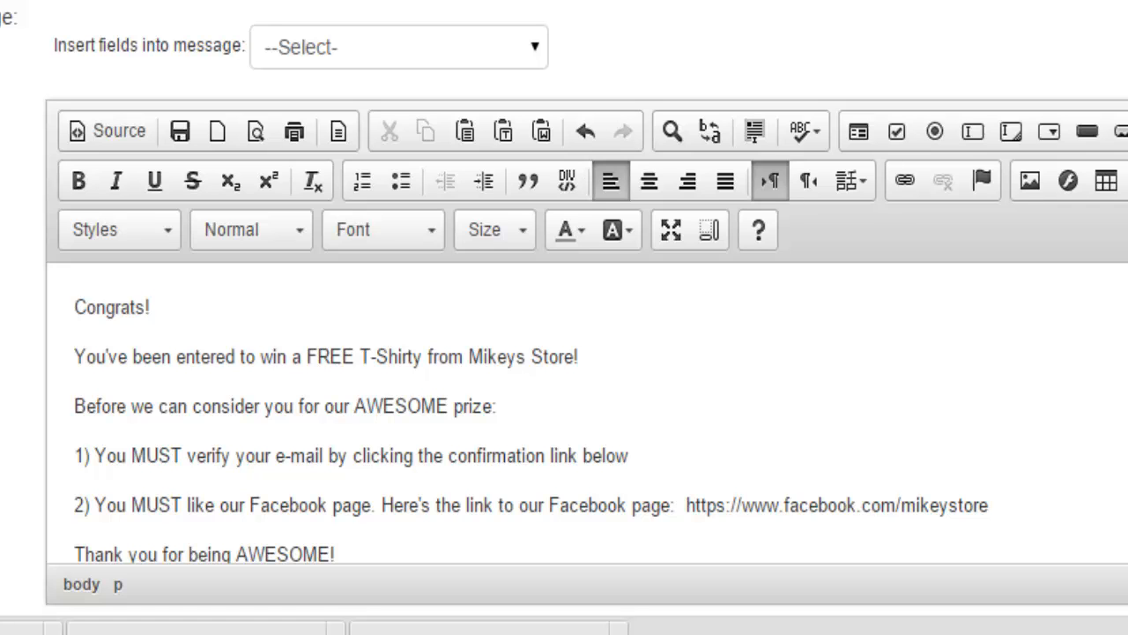
scroll(532, 417, "down", 1)
scroll(531, 418, "down", 2)
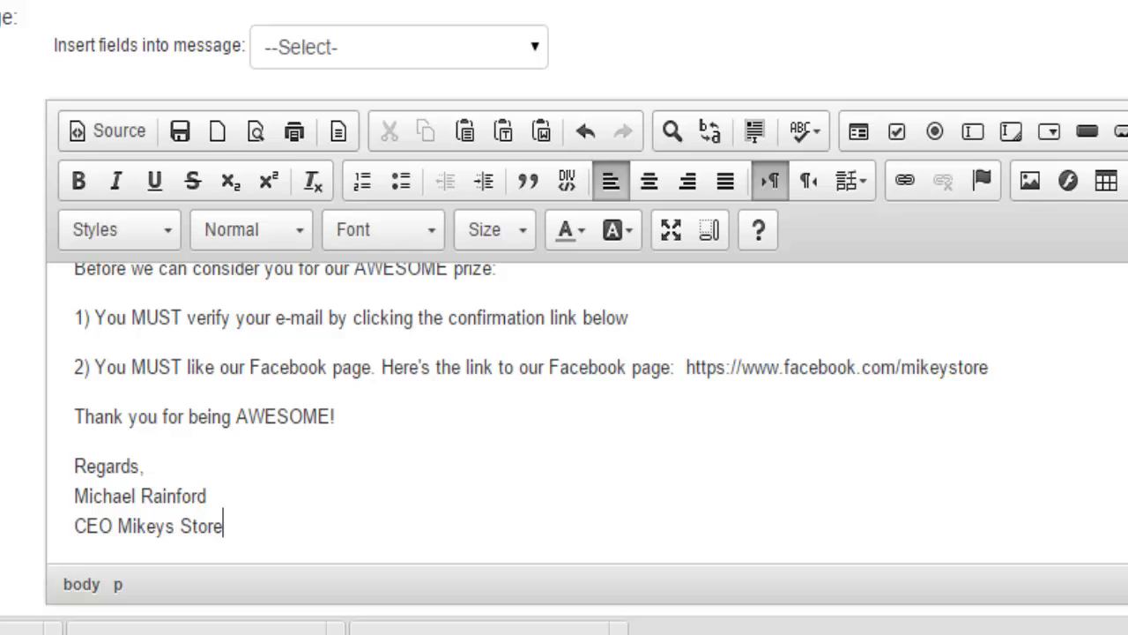
scroll(531, 418, "down", 1)
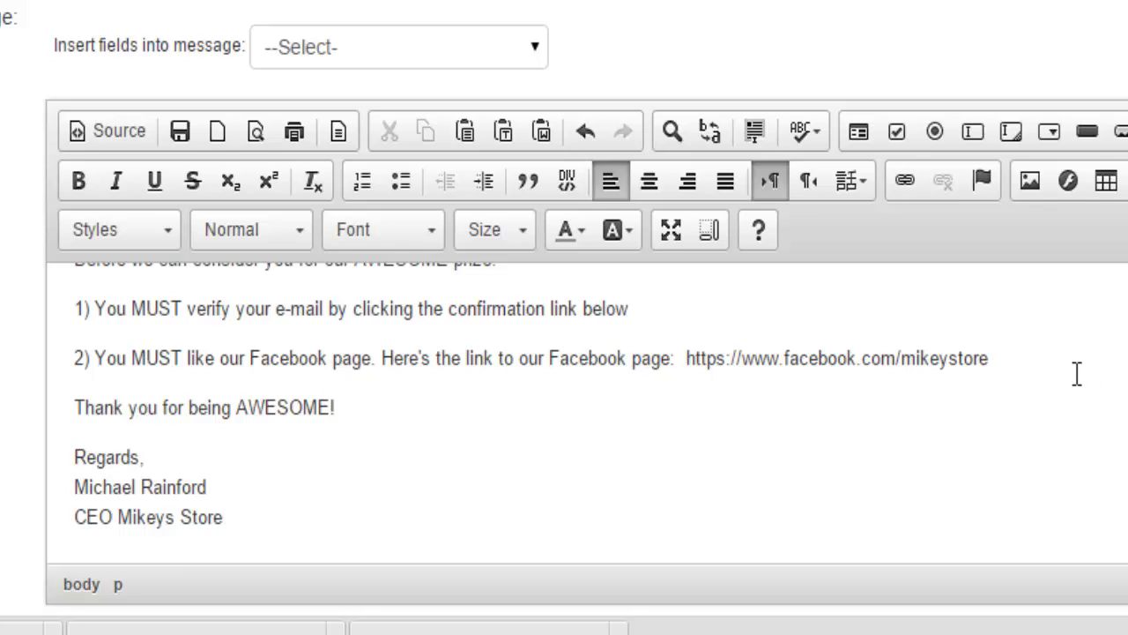
left_click_drag(1037, 370, 696, 371)
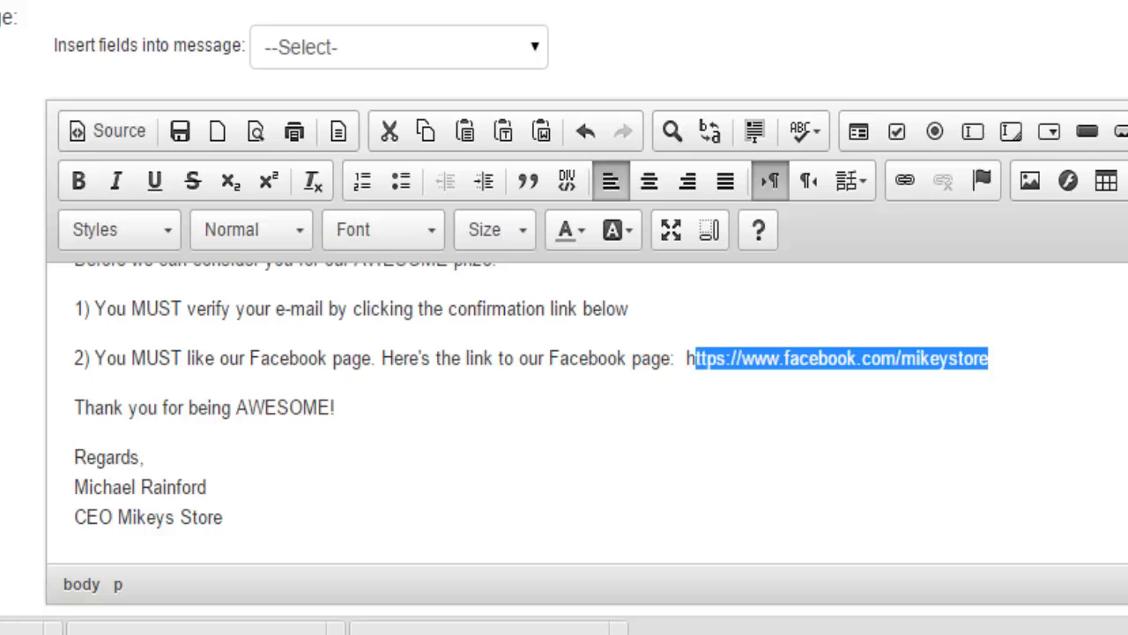
scroll(532, 414, "up", 3)
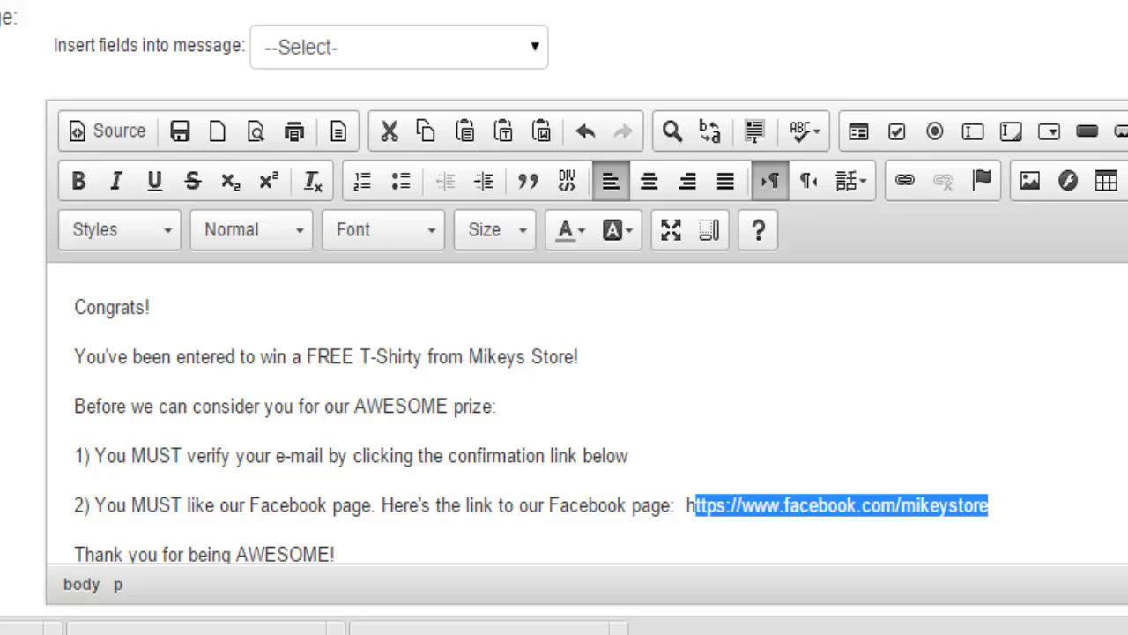
scroll(531, 415, "down", 3)
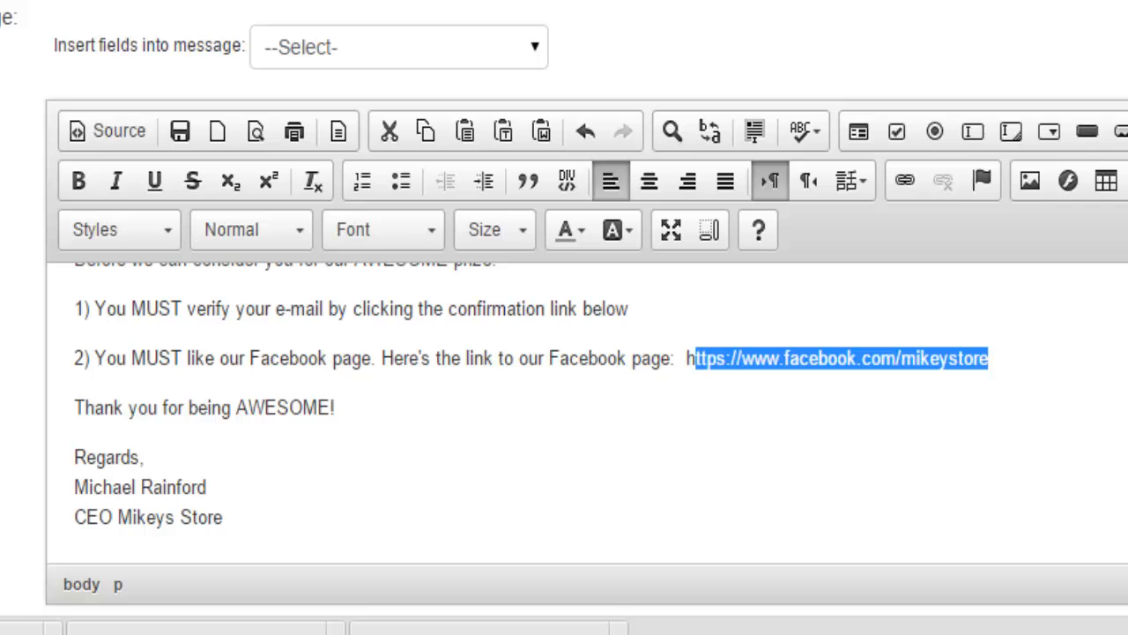
scroll(565, 353, "down", 5)
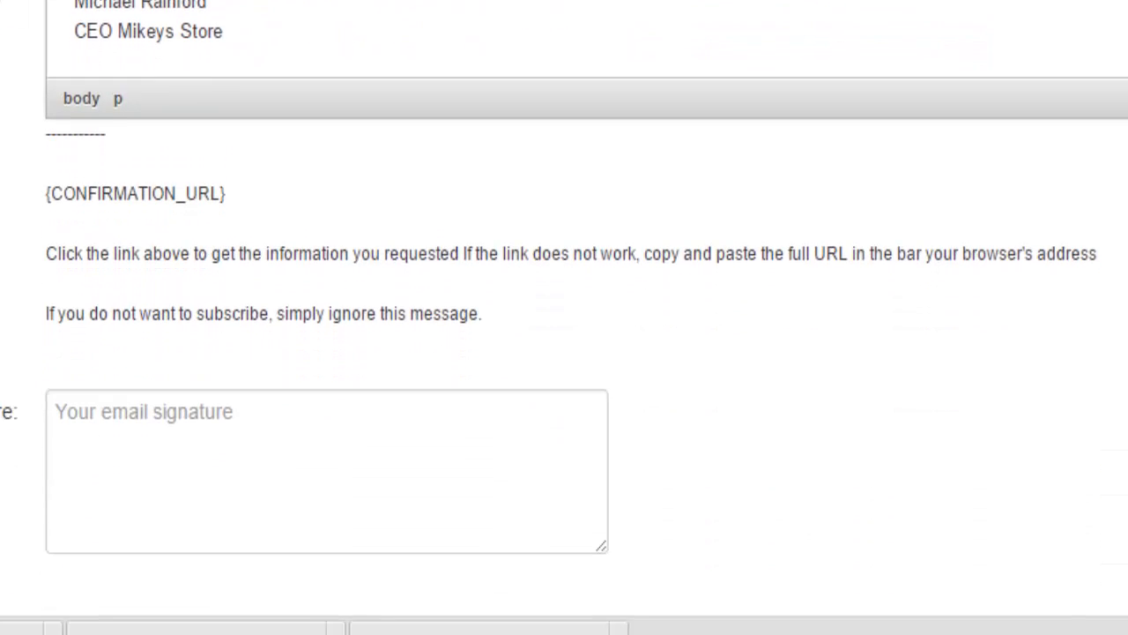
Sign the email with the sender's name and a second line 'CEO of MIkeys Store'
scroll(564, 353, "down", 3)
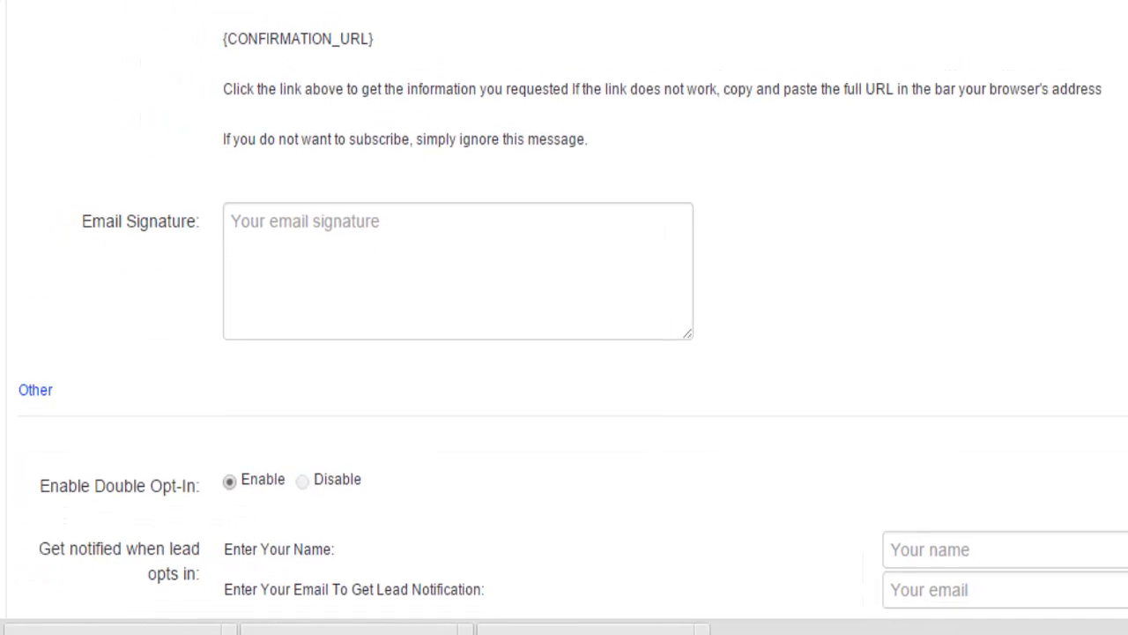
scroll(767, 327, "down", 1)
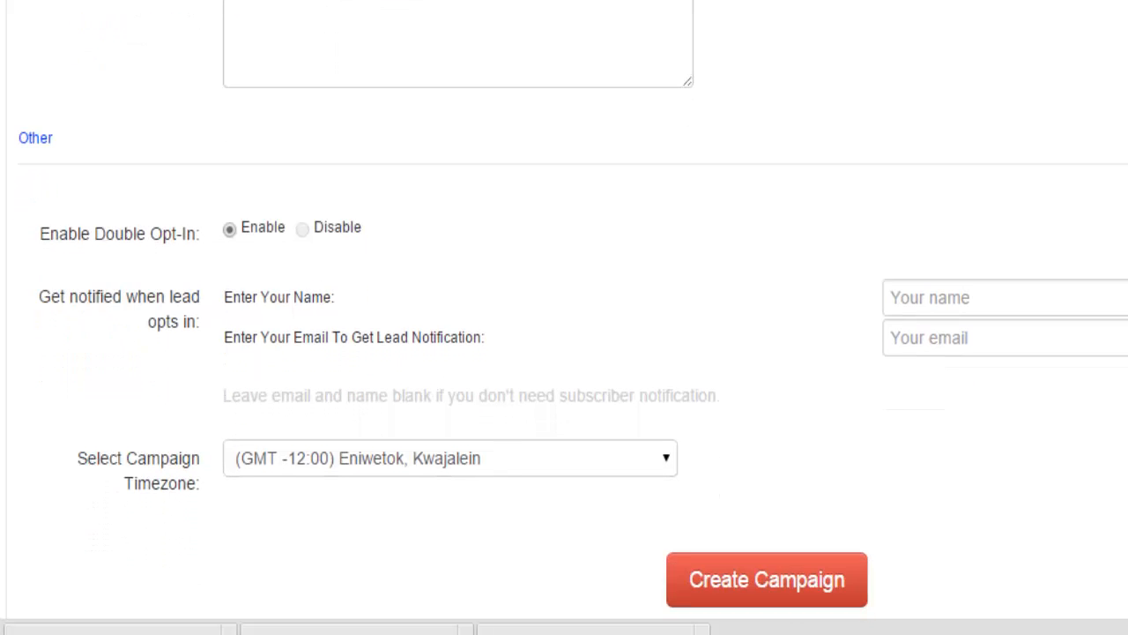
left_click(321, 34)
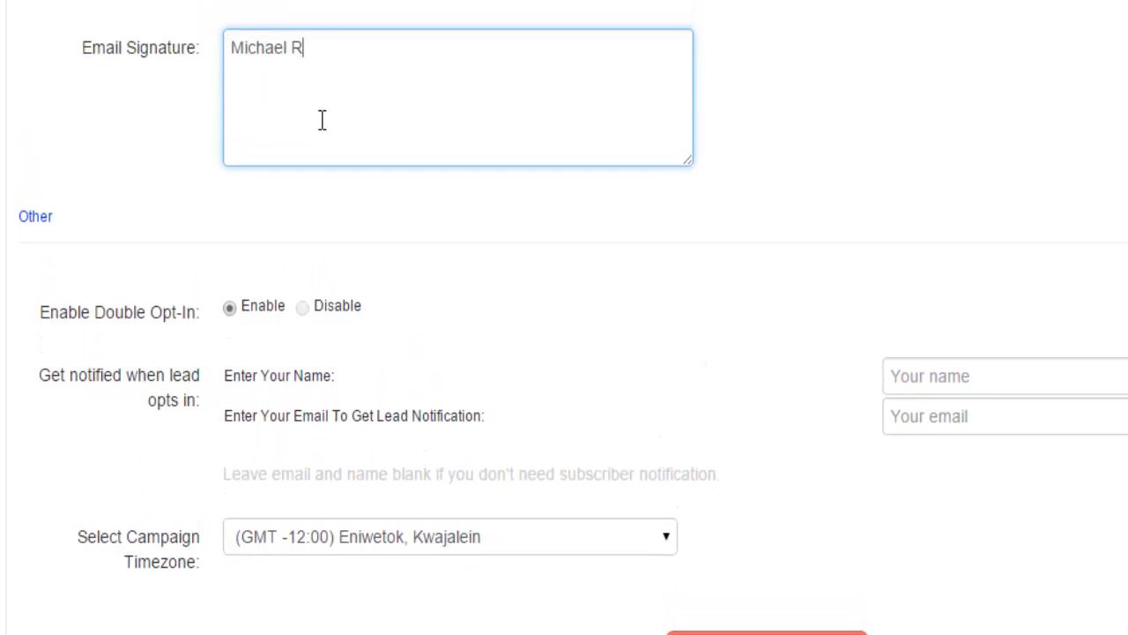
key("Tab")
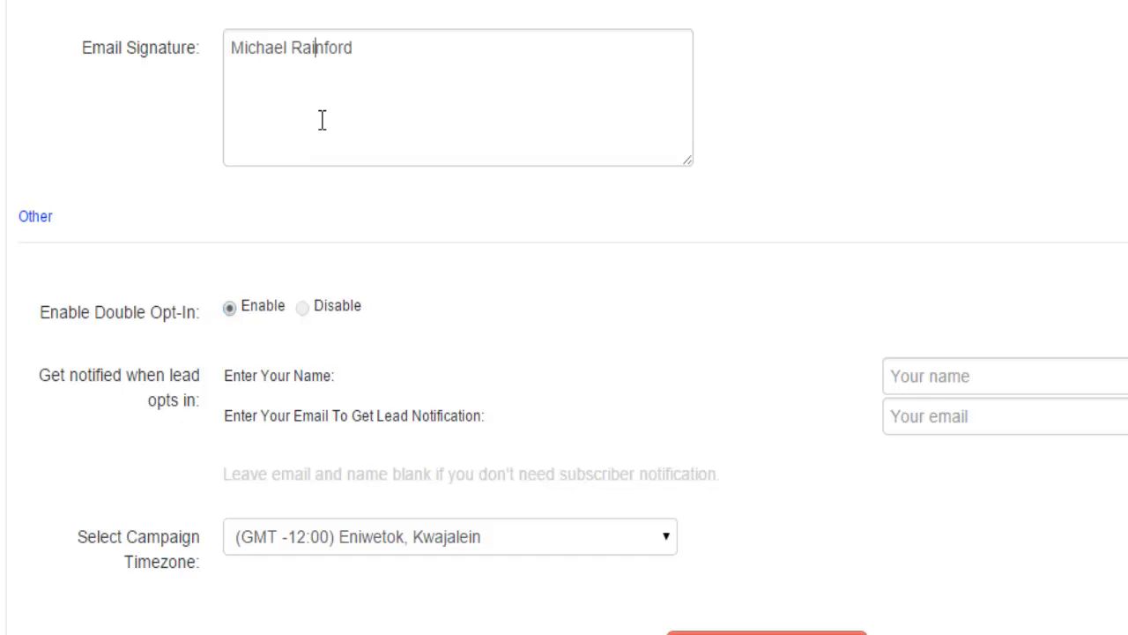
left_click(322, 119)
key("Return")
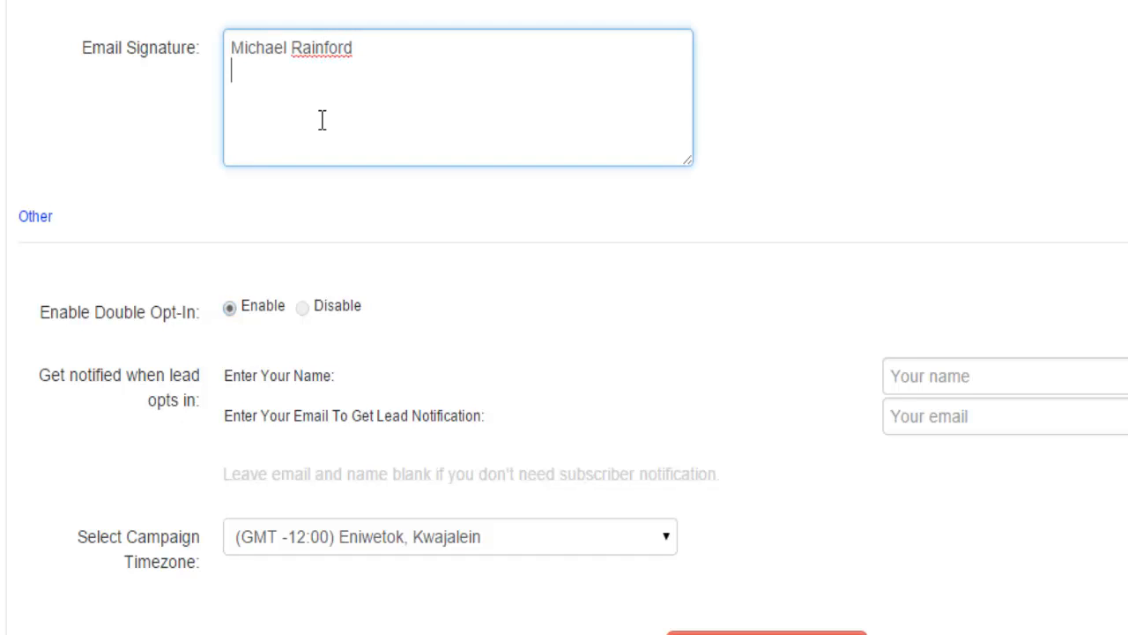
type("CEO of MIkey")
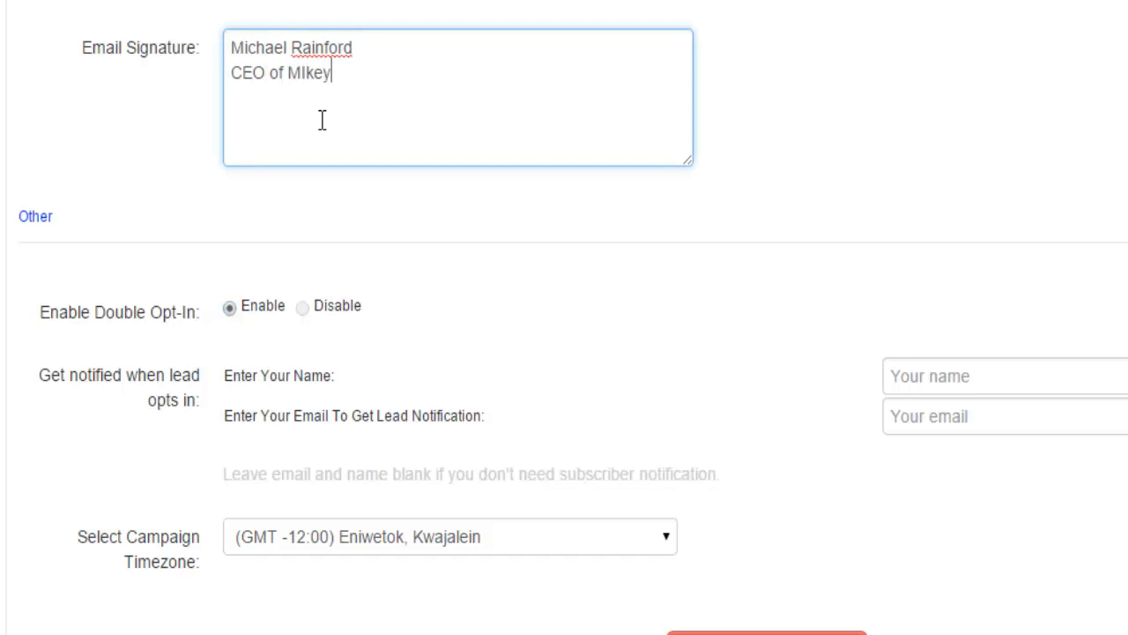
type("s Store")
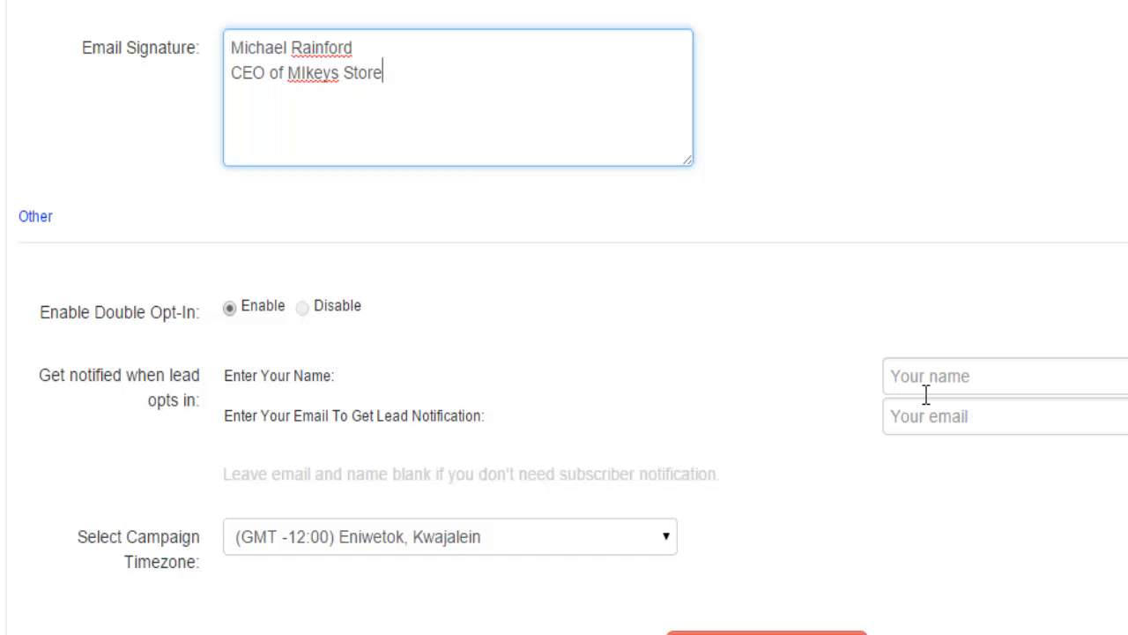
Set the campaign time zone to Eastern Time
left_click(546, 540)
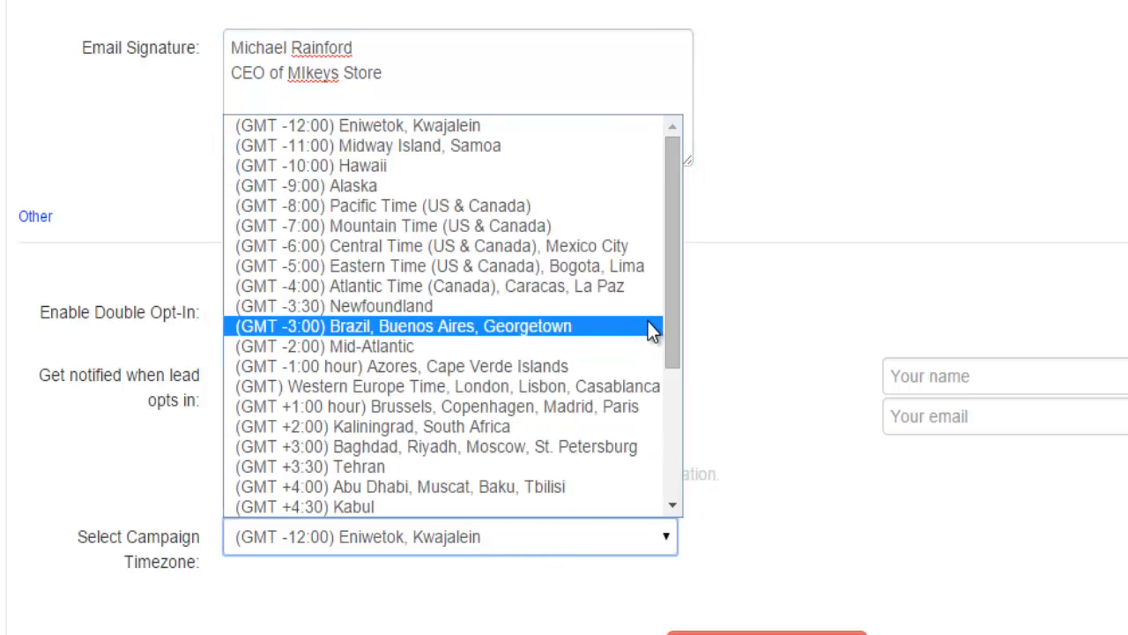
left_click(608, 267)
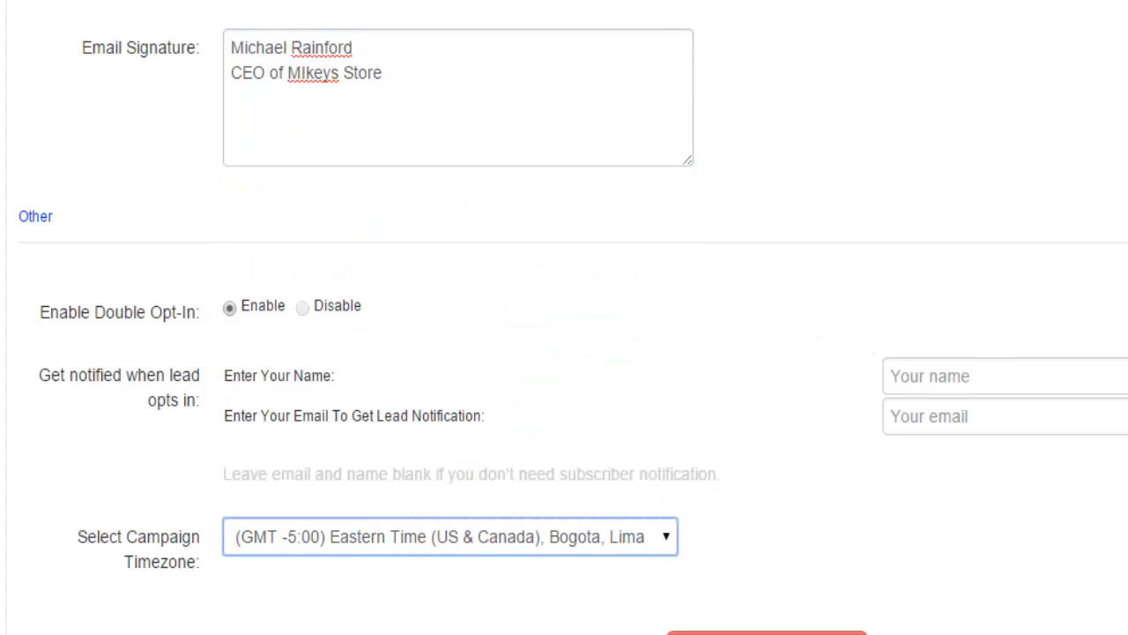
scroll(564, 317, "down", 1)
scroll(564, 317, "up", 20)
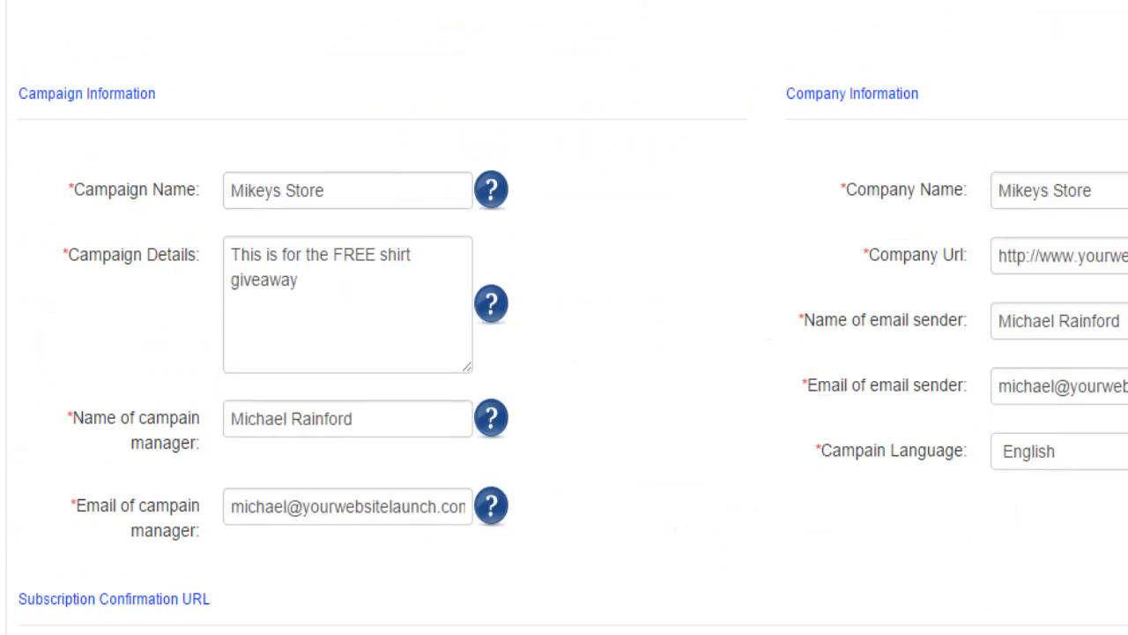
scroll(564, 318, "up", 2)
Scroll to the bottom of the settings and create the Mikeys Store campaign
scroll(564, 317, "down", 6)
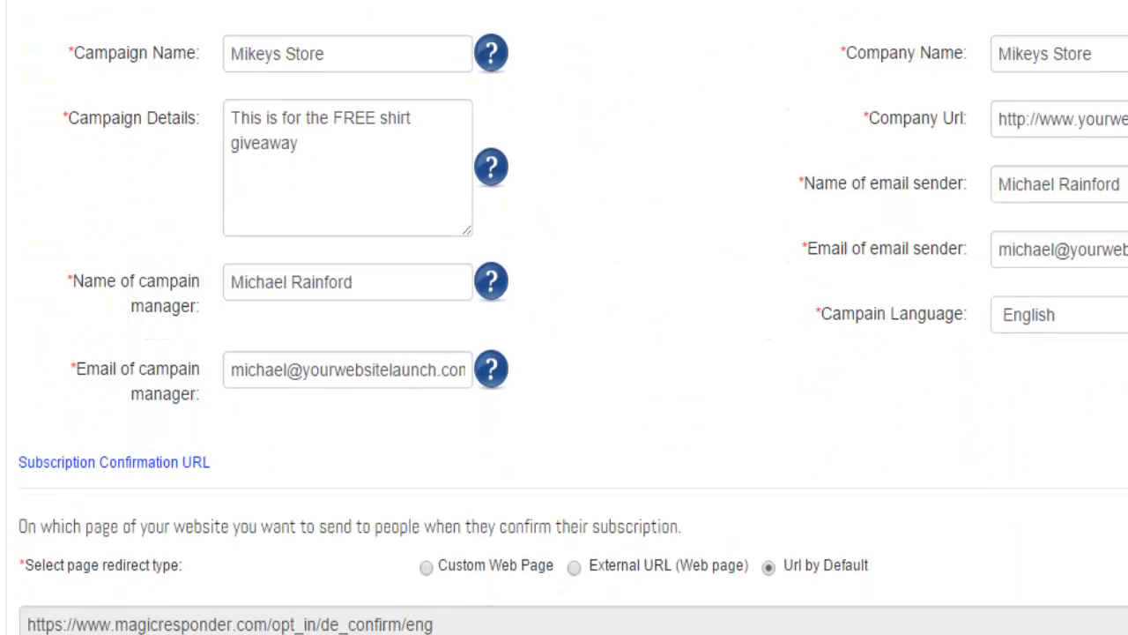
scroll(564, 317, "down", 13)
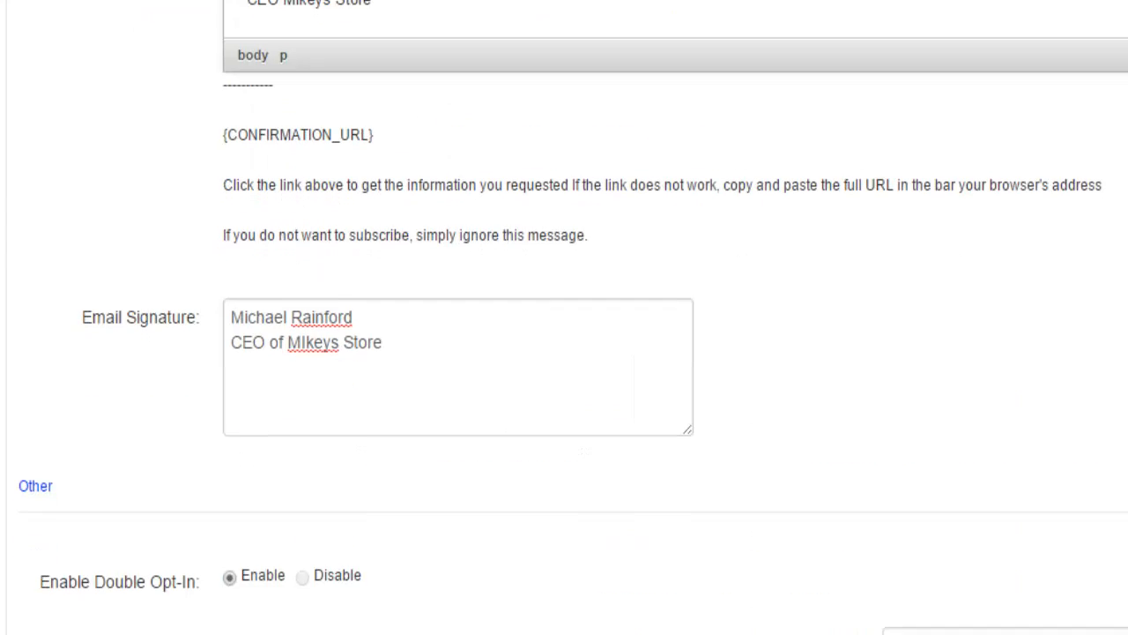
scroll(565, 317, "down", 4)
scroll(564, 317, "up", 5)
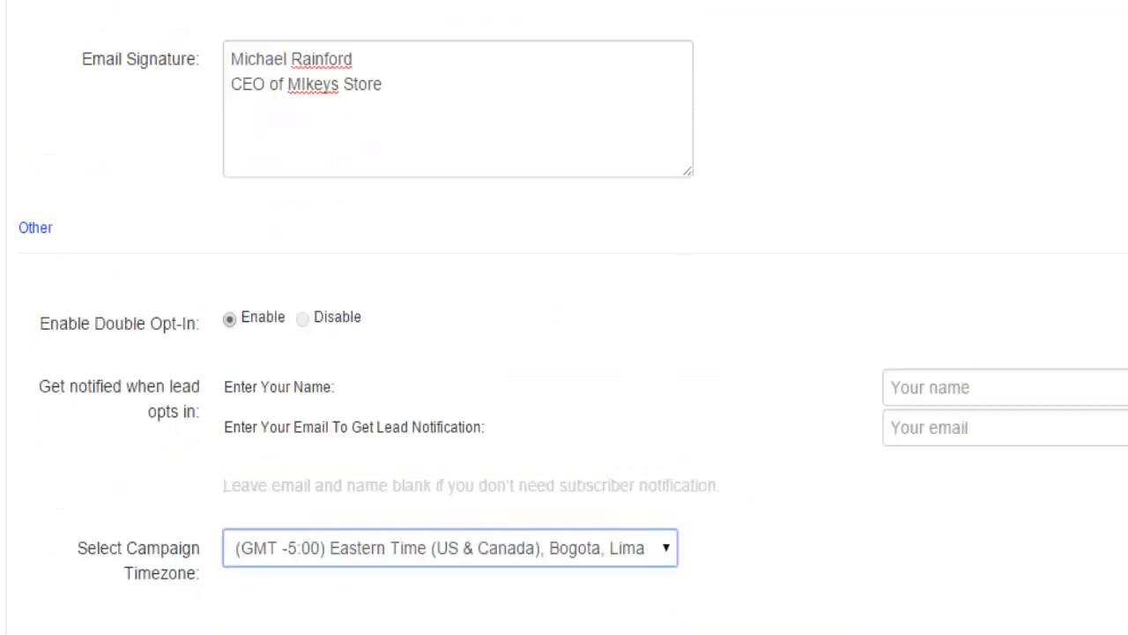
scroll(564, 317, "up", 14)
scroll(564, 317, "down", 17)
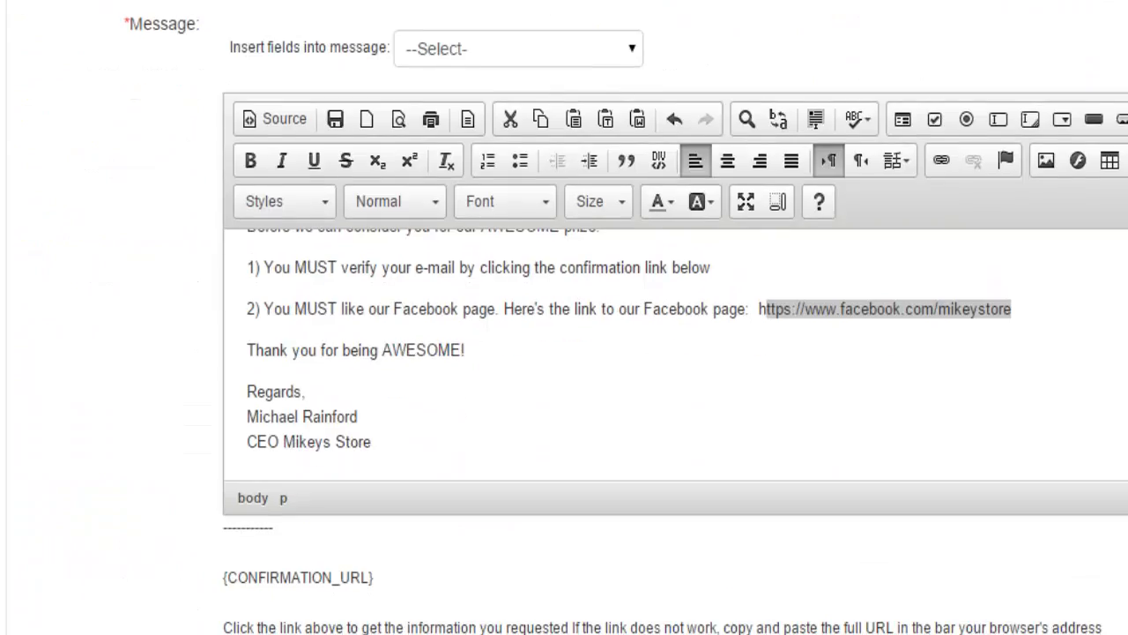
scroll(935, 434, "down", 4)
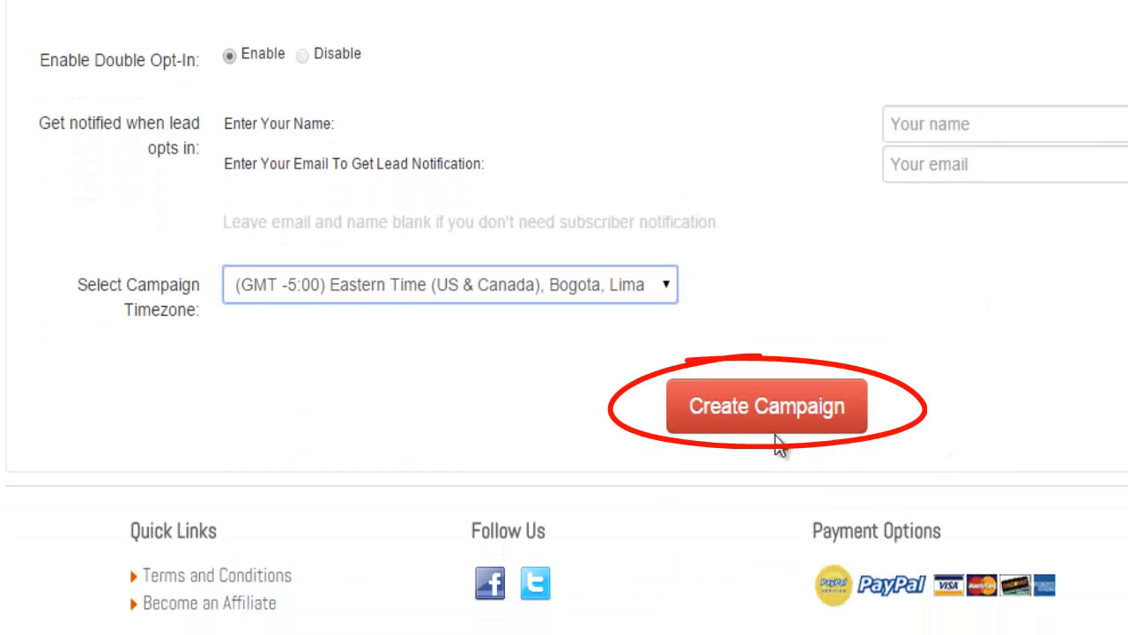
left_click(768, 411)
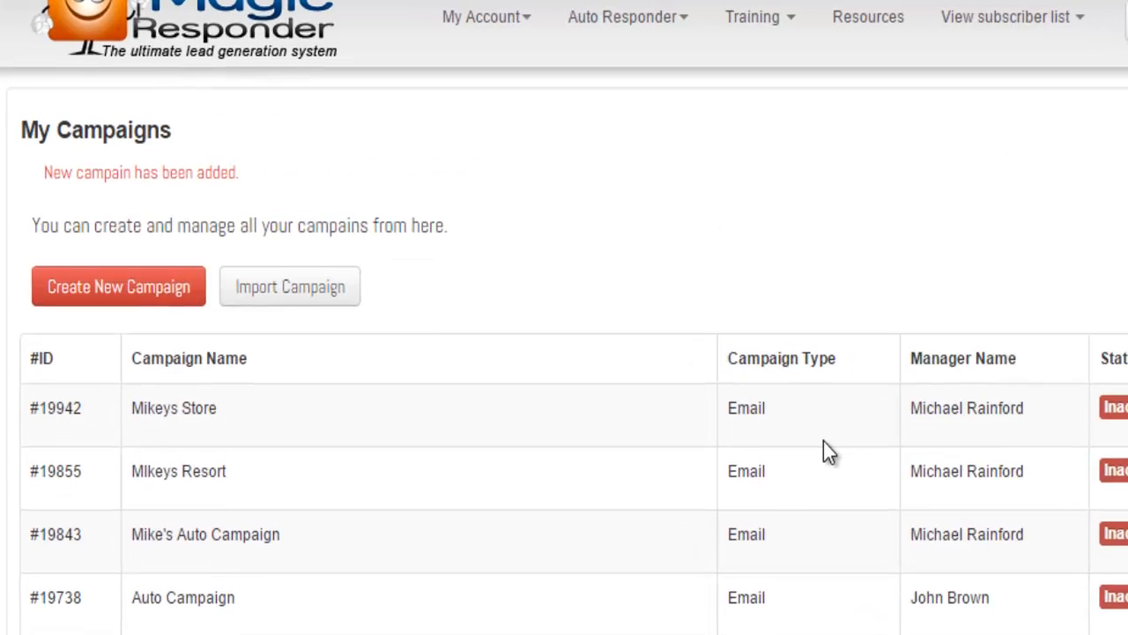
left_click_drag(124, 429, 228, 427)
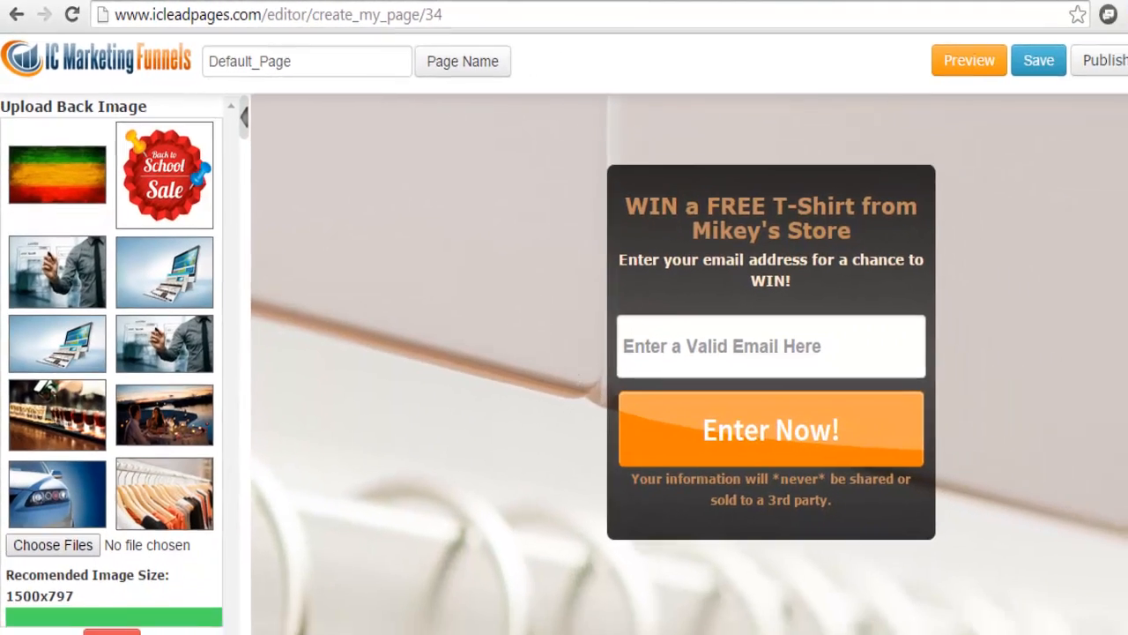
scroll(723, 377, "down", 3)
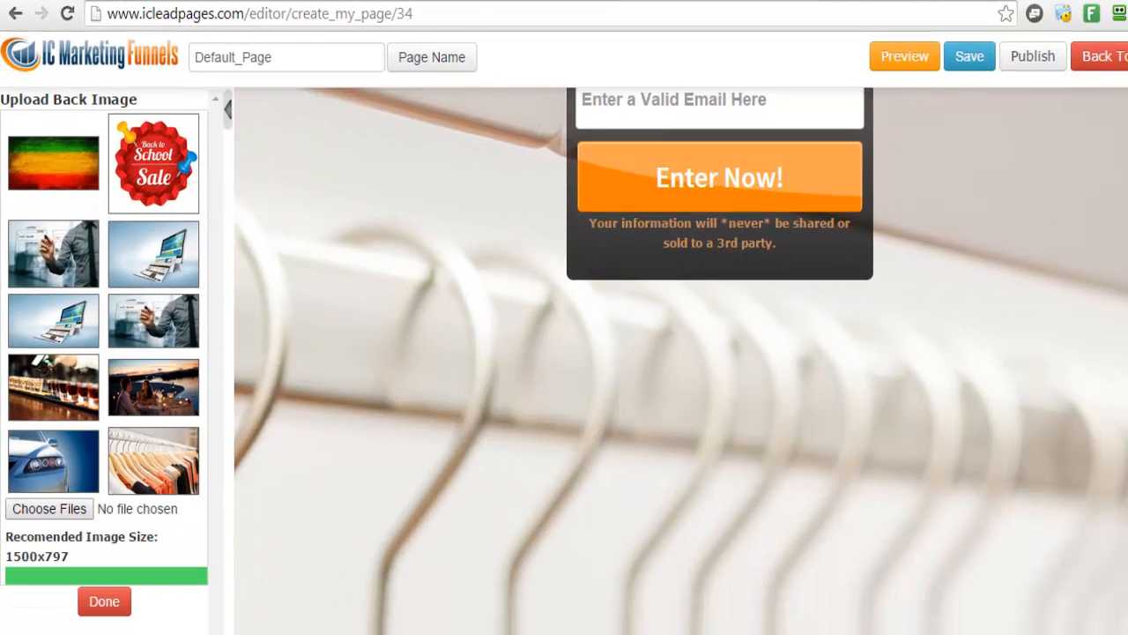
scroll(681, 360, "up", 3)
scroll(681, 360, "down", 1)
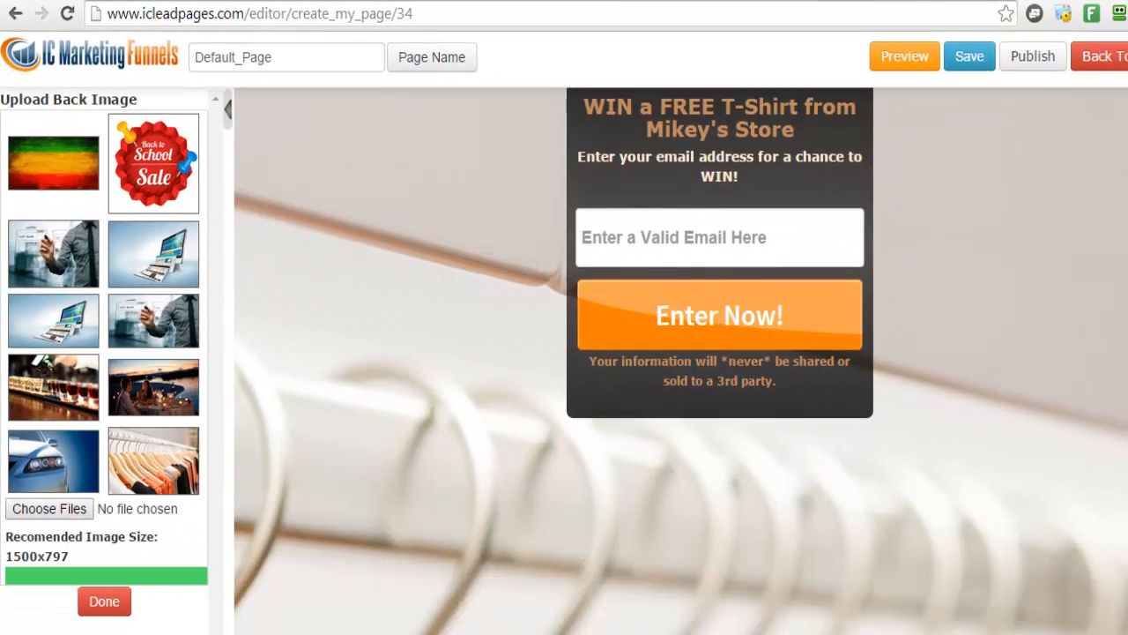
scroll(681, 360, "down", 1)
scroll(680, 361, "up", 2)
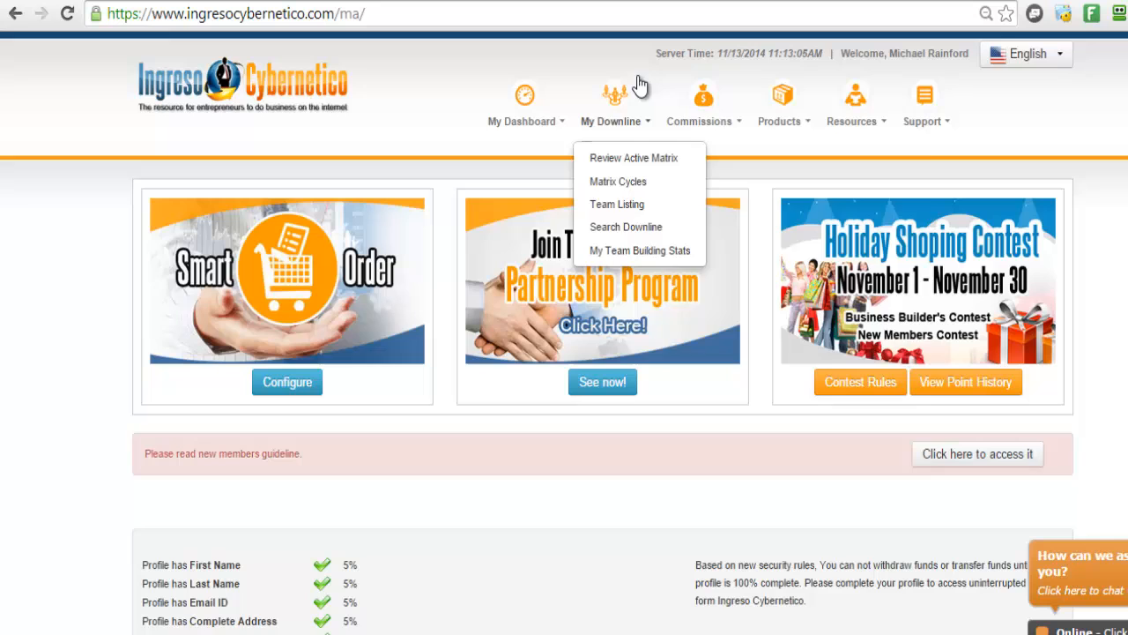
From the campaigns list, choose Create Opt-In Form under Manage Form for Mikeys Store
mouse_move(785, 106)
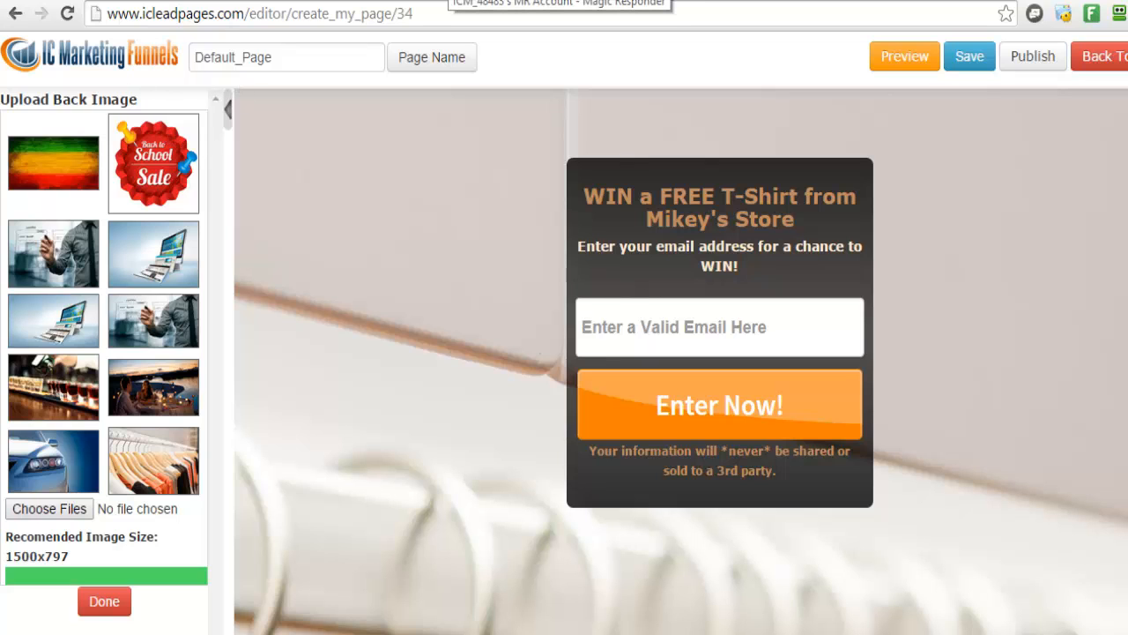
left_click(449, 1)
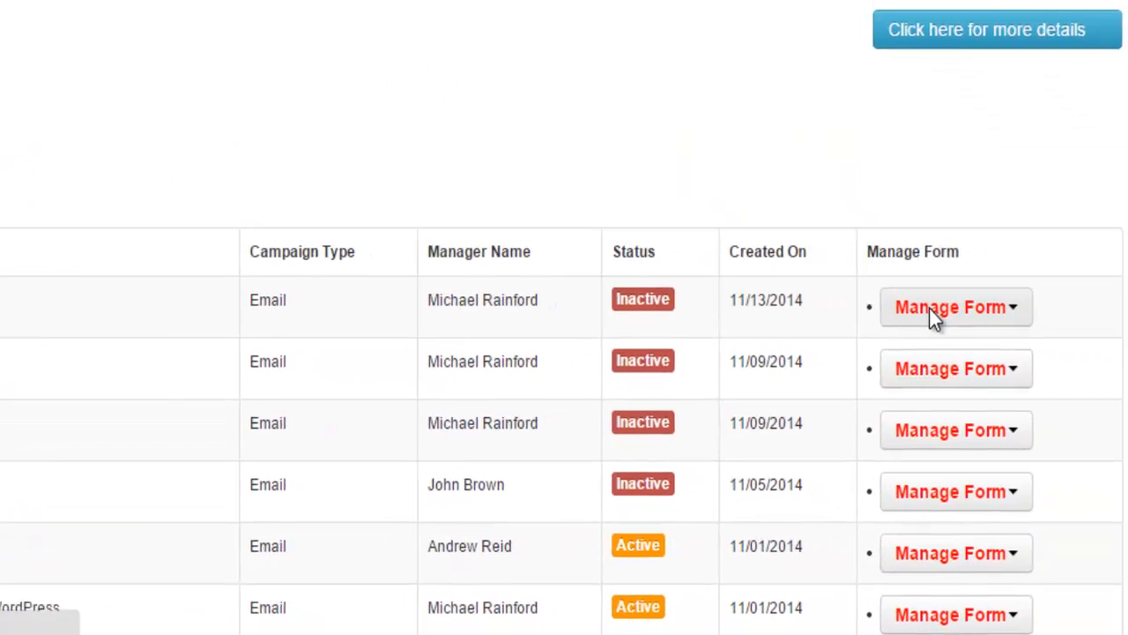
left_click(931, 309)
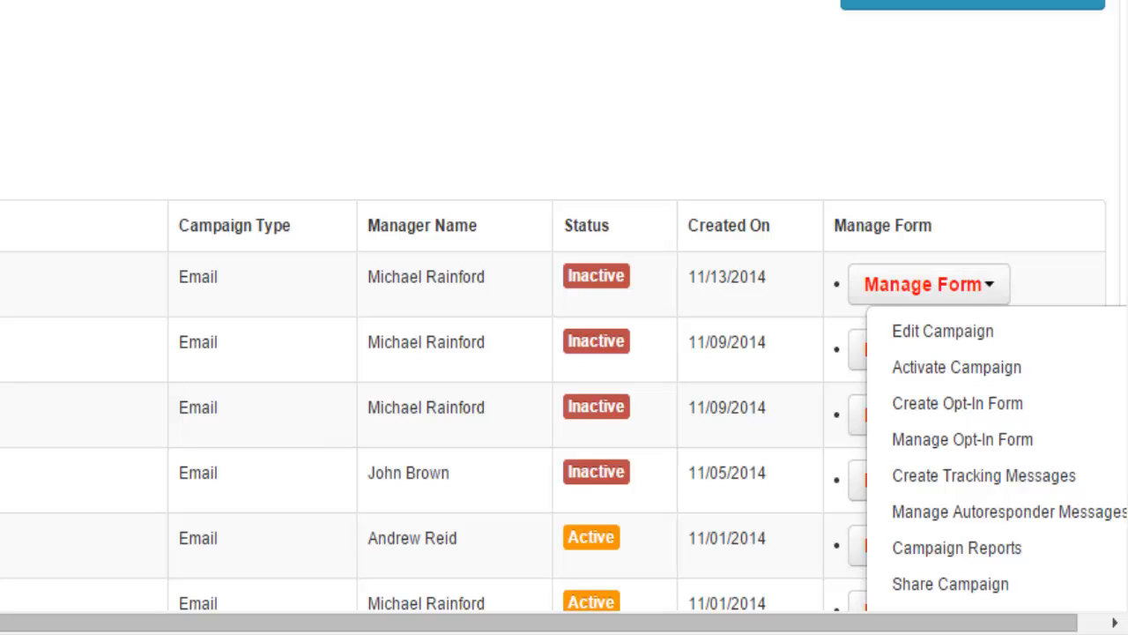
scroll(1036, 240, "down", 2)
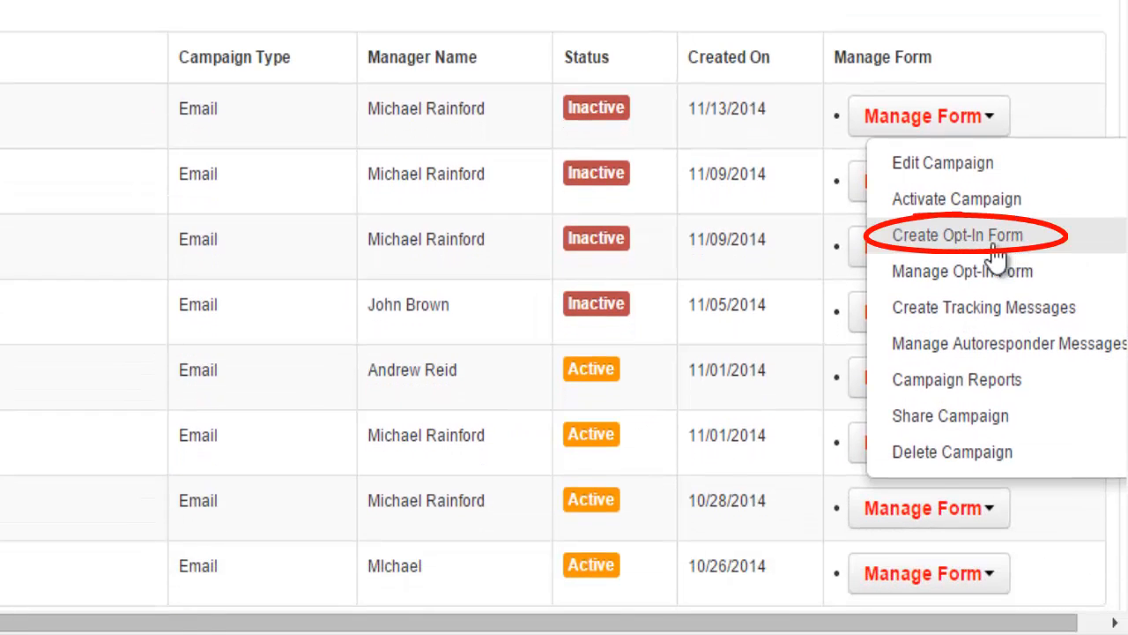
left_click(994, 245)
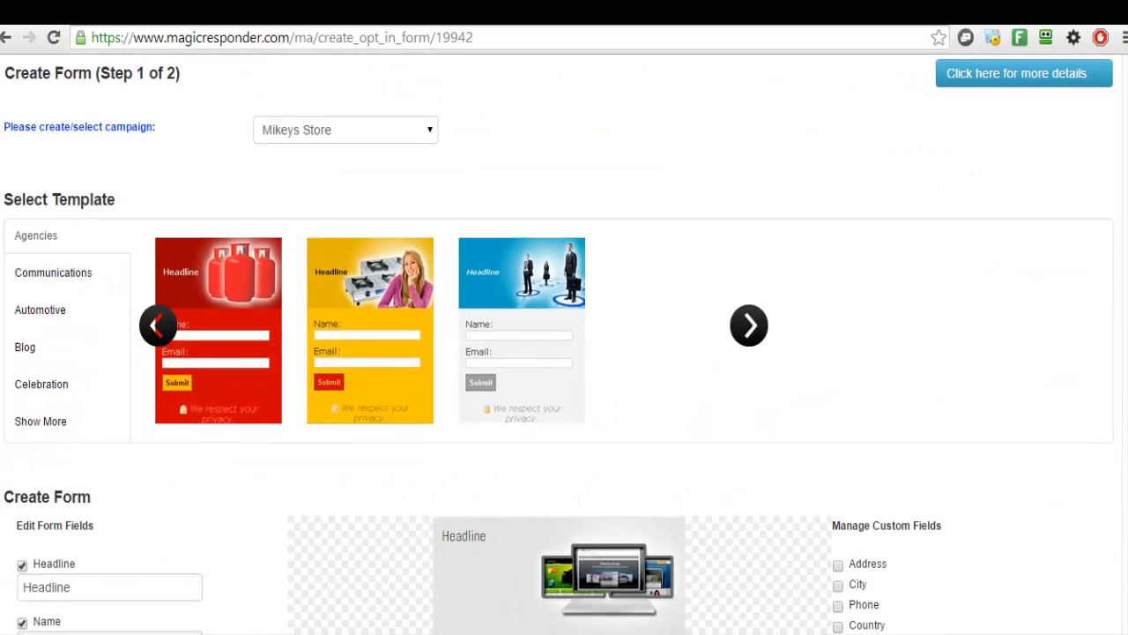
Uncheck Name, Facebook, Google Plus and Yahoo to make the form email-only, then go to Step 2
scroll(559, 343, "down", 2)
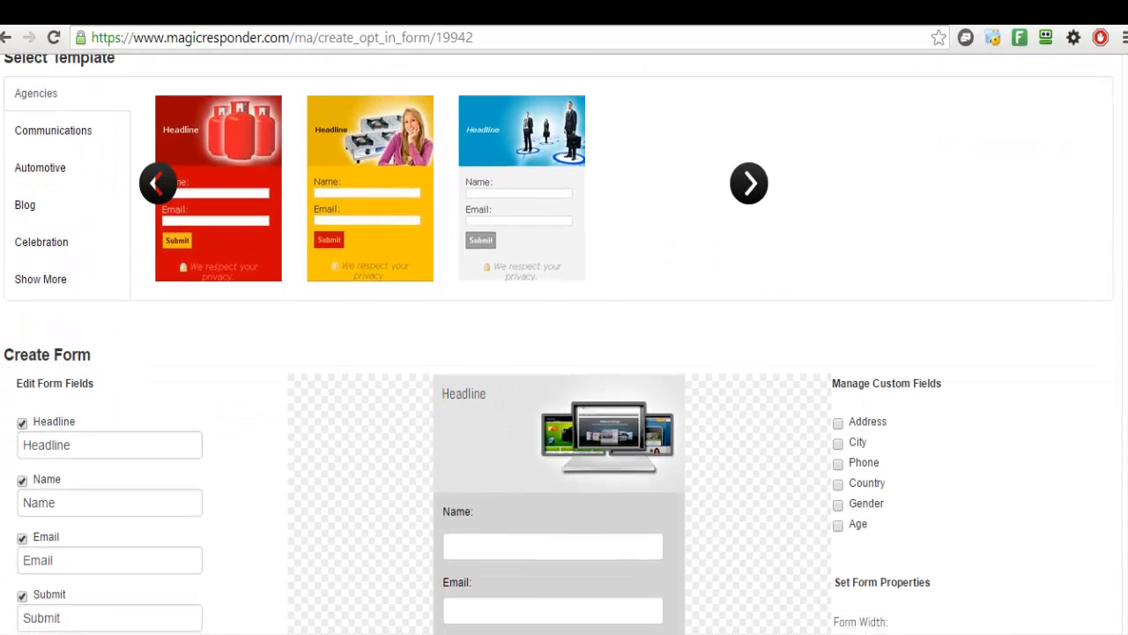
scroll(1118, 432, "down", 3)
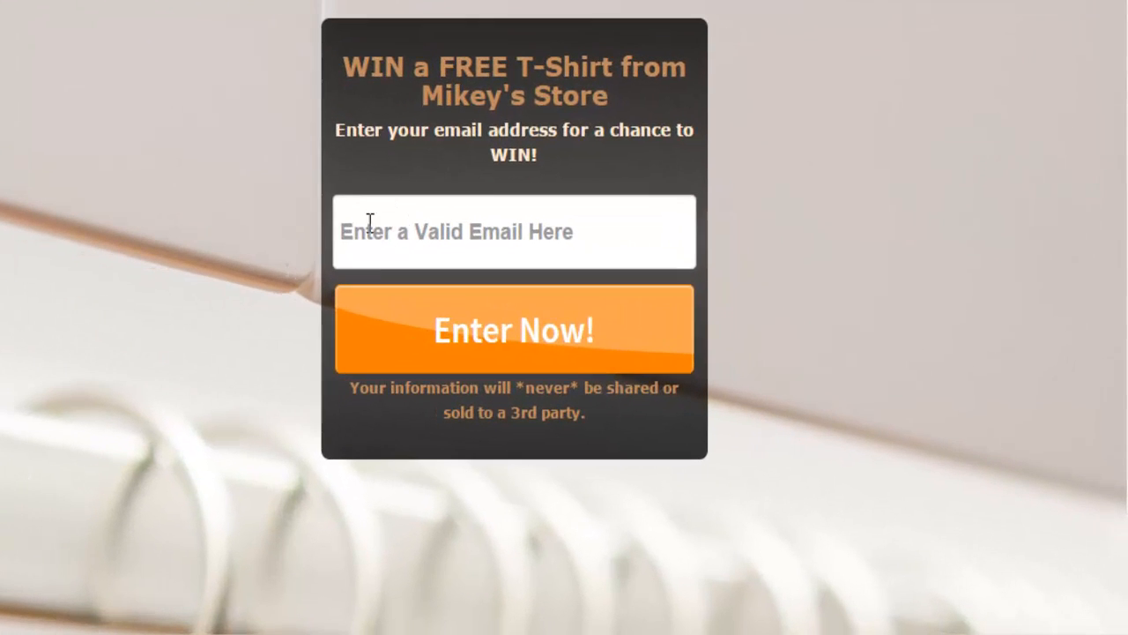
left_click(380, 230)
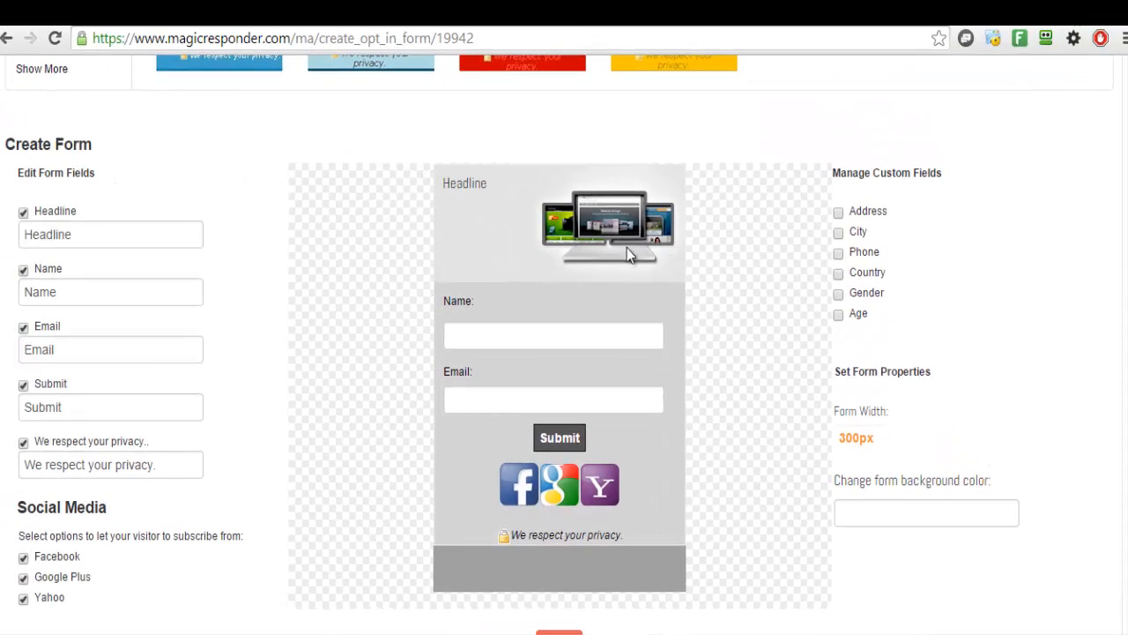
scroll(1083, 264, "down", 1)
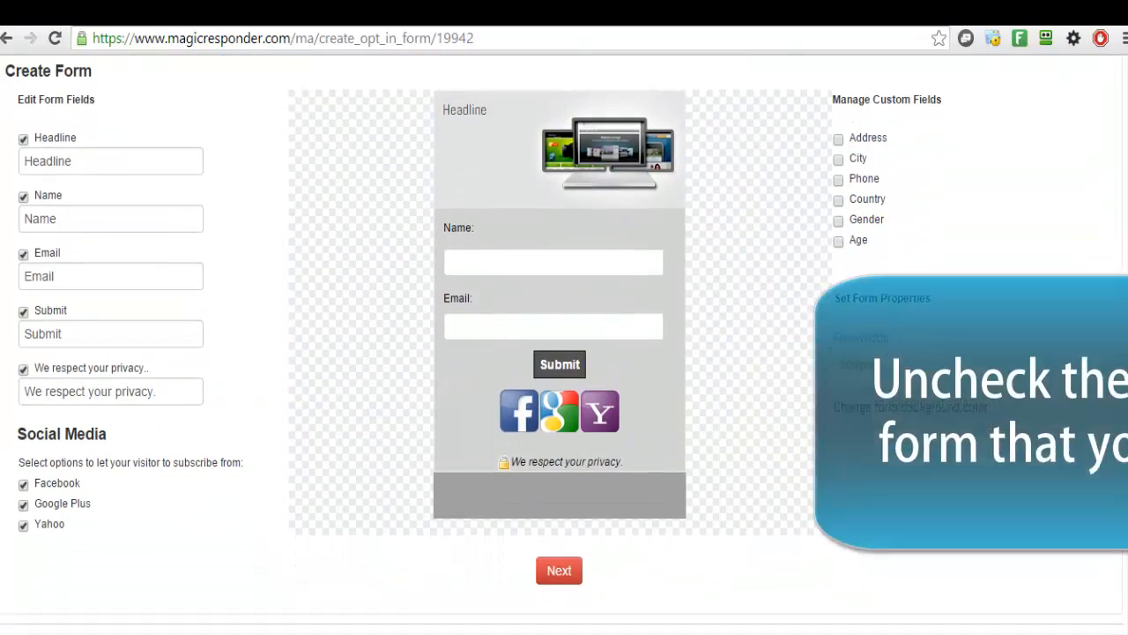
scroll(565, 352, "up", 1)
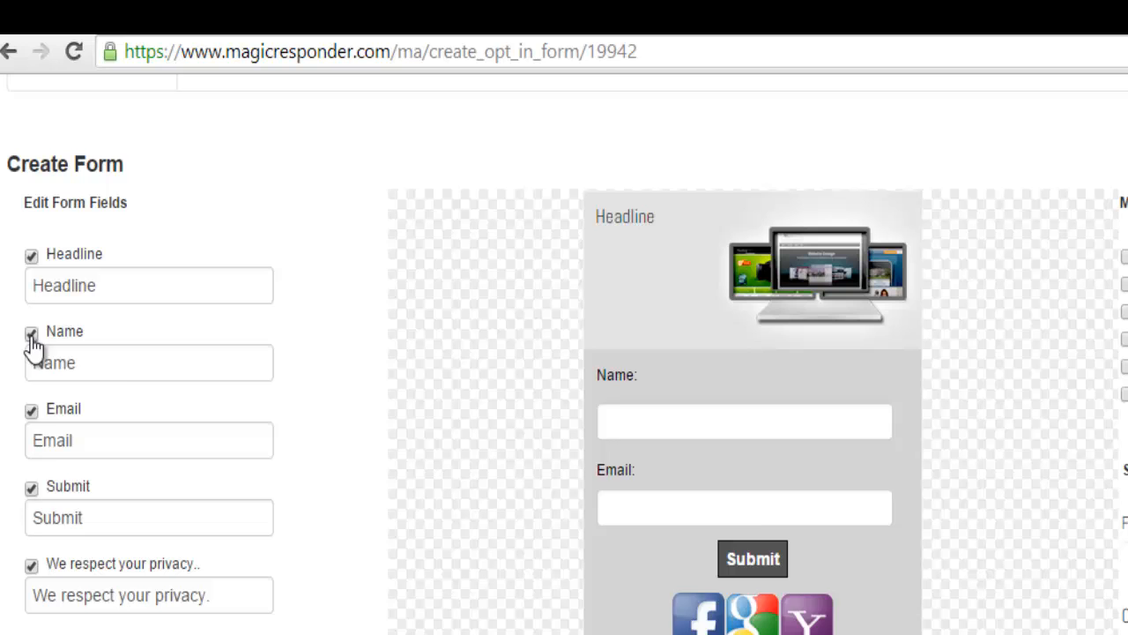
left_click(23, 248)
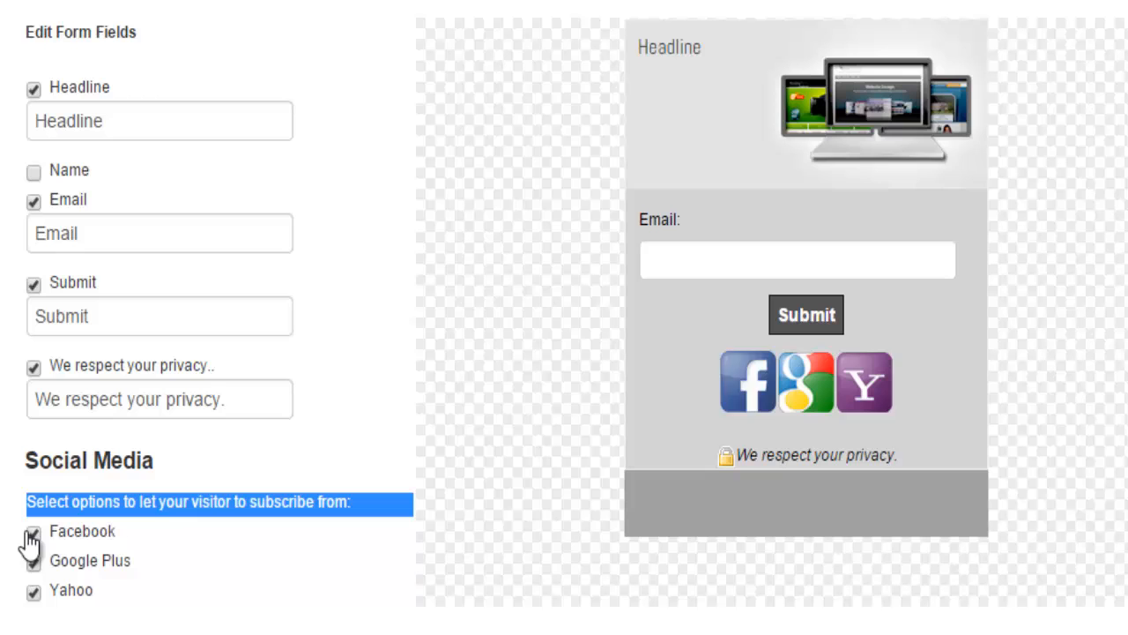
left_click(33, 532)
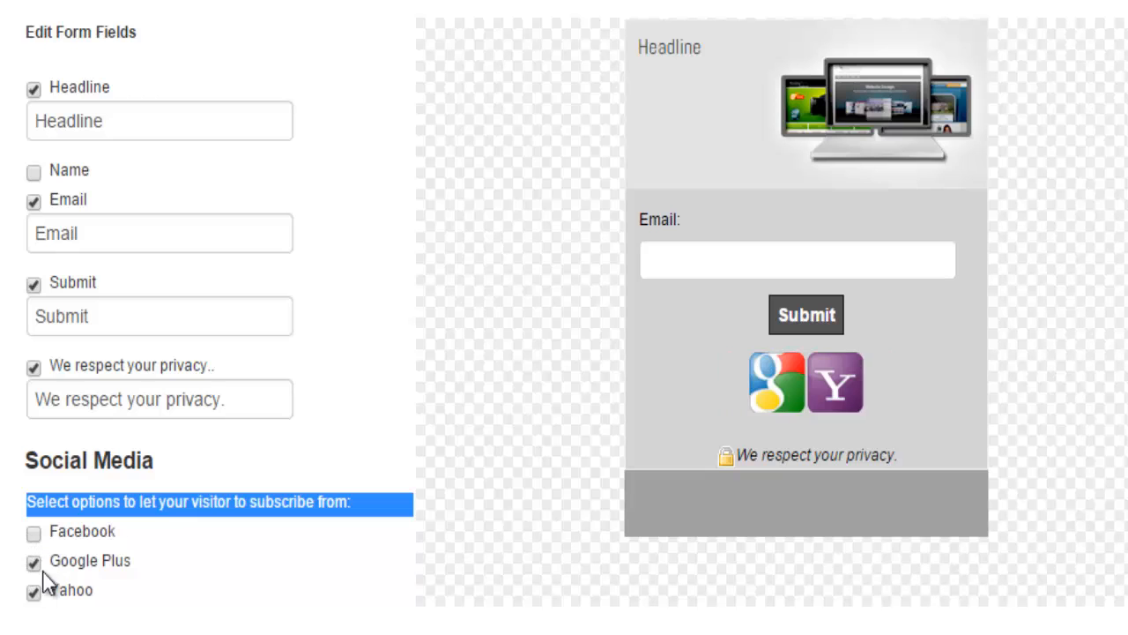
left_click(34, 562)
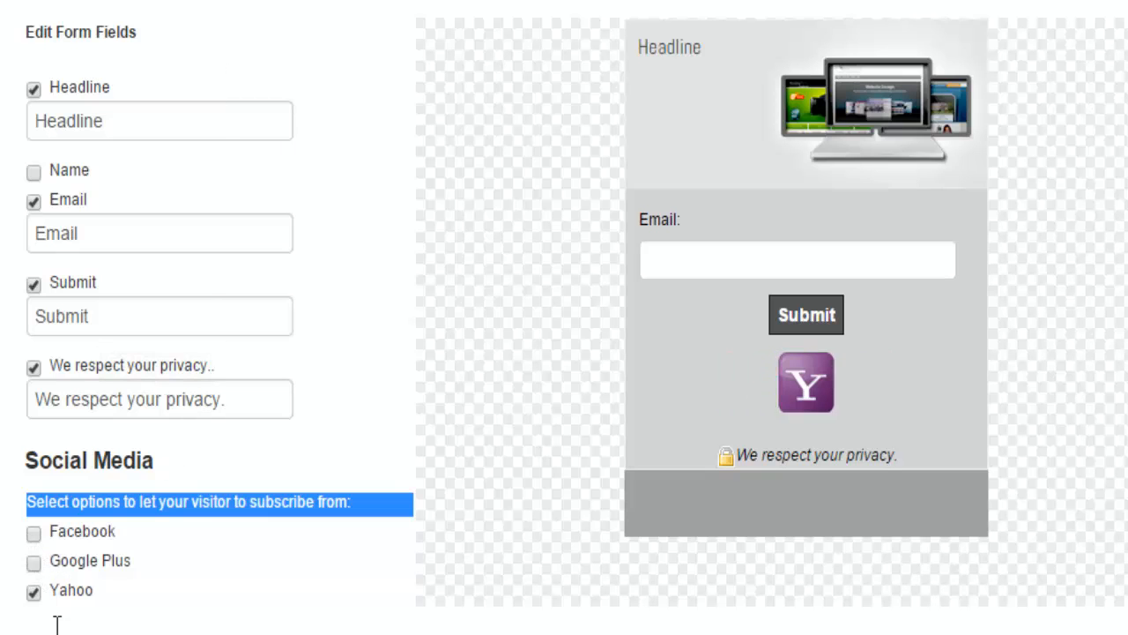
left_click(33, 593)
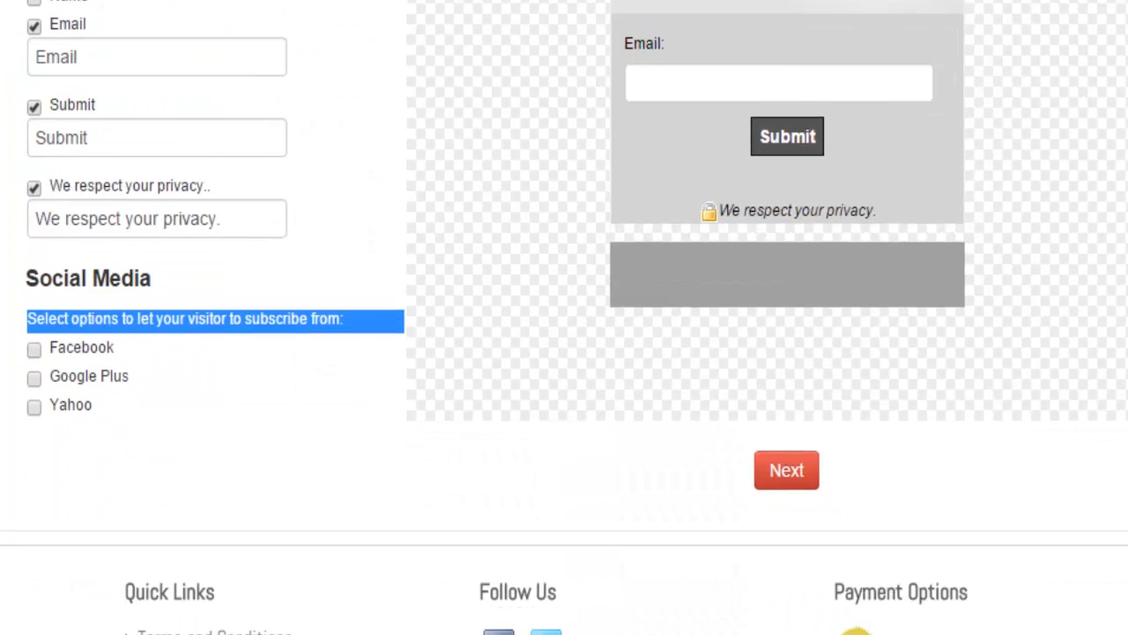
left_click(777, 474)
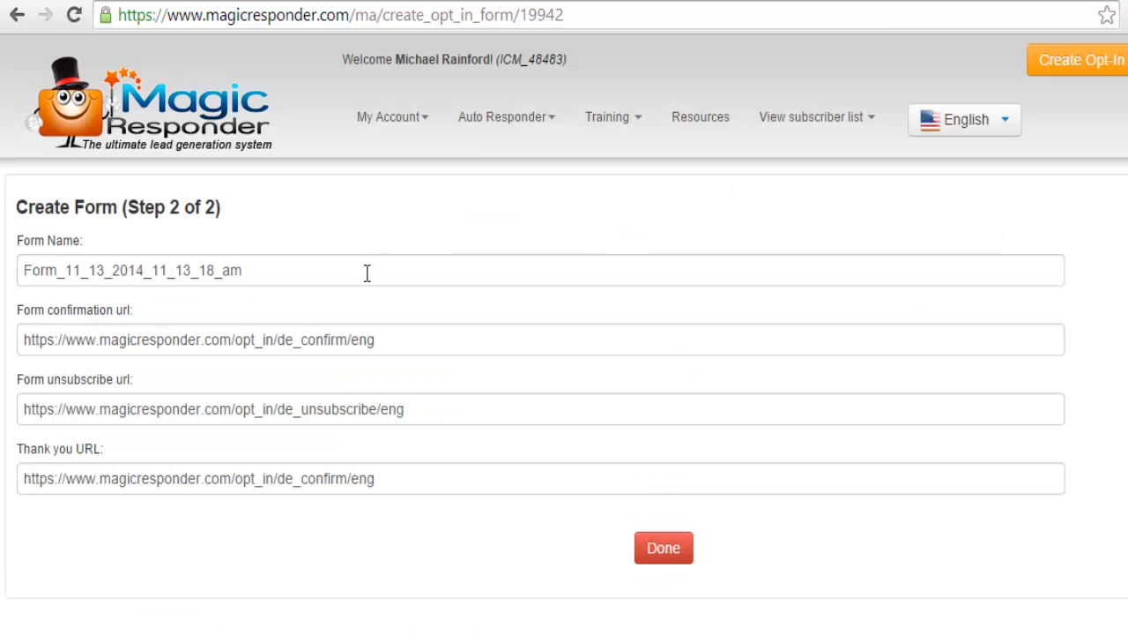
double_click(370, 264)
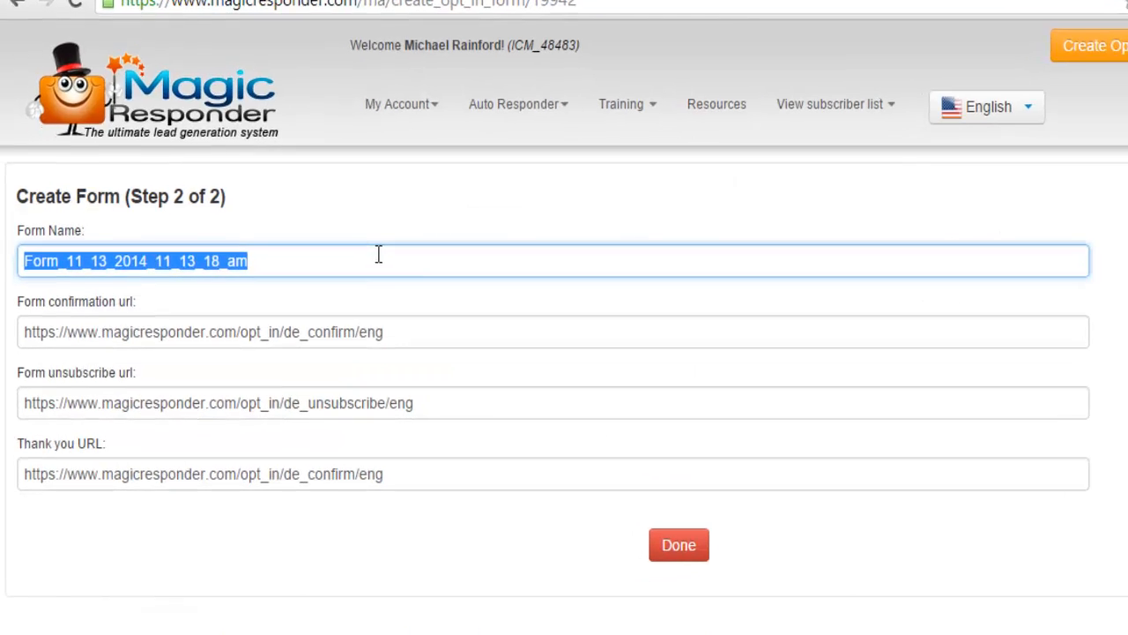
type("Mikeys Store")
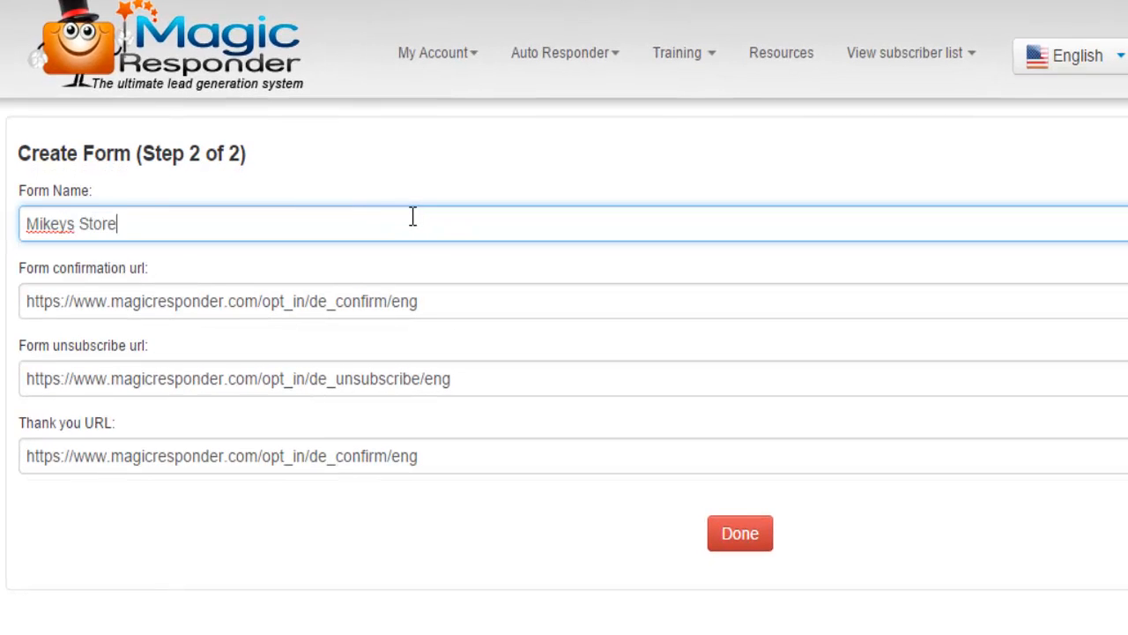
type(" Form")
left_click_drag(452, 286, 32, 300)
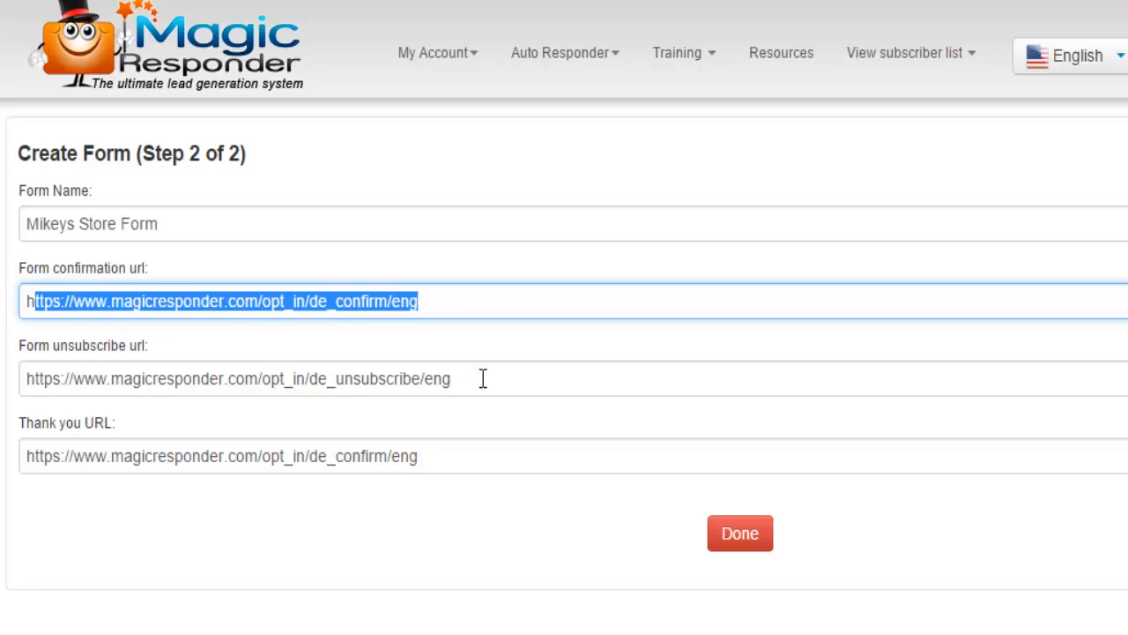
left_click_drag(481, 380, 3, 356)
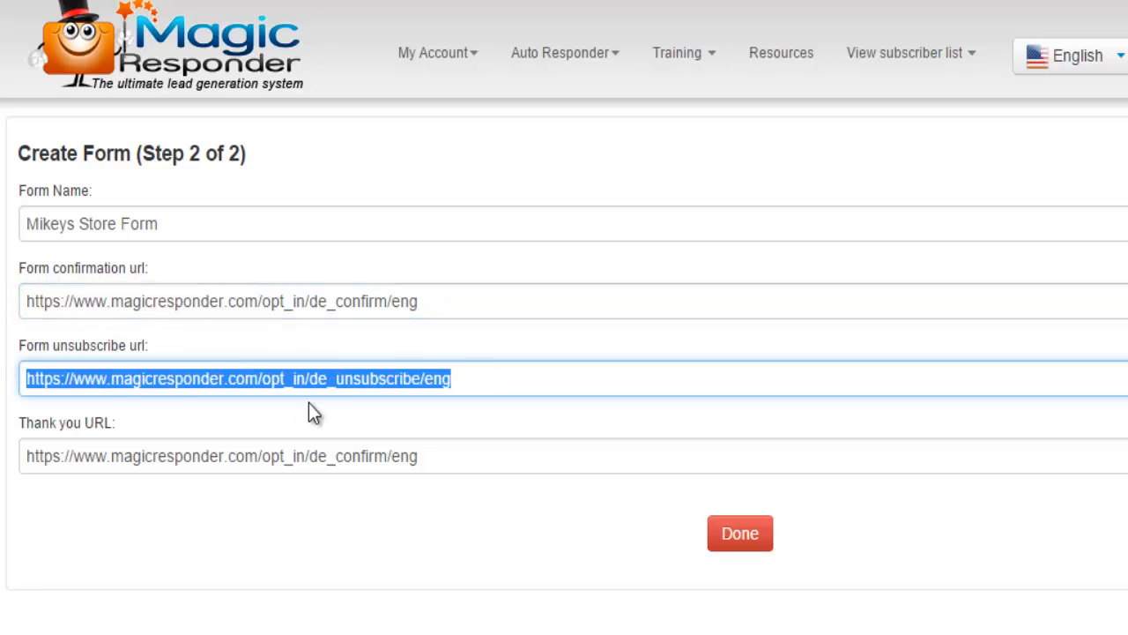
left_click_drag(434, 451, 3, 433)
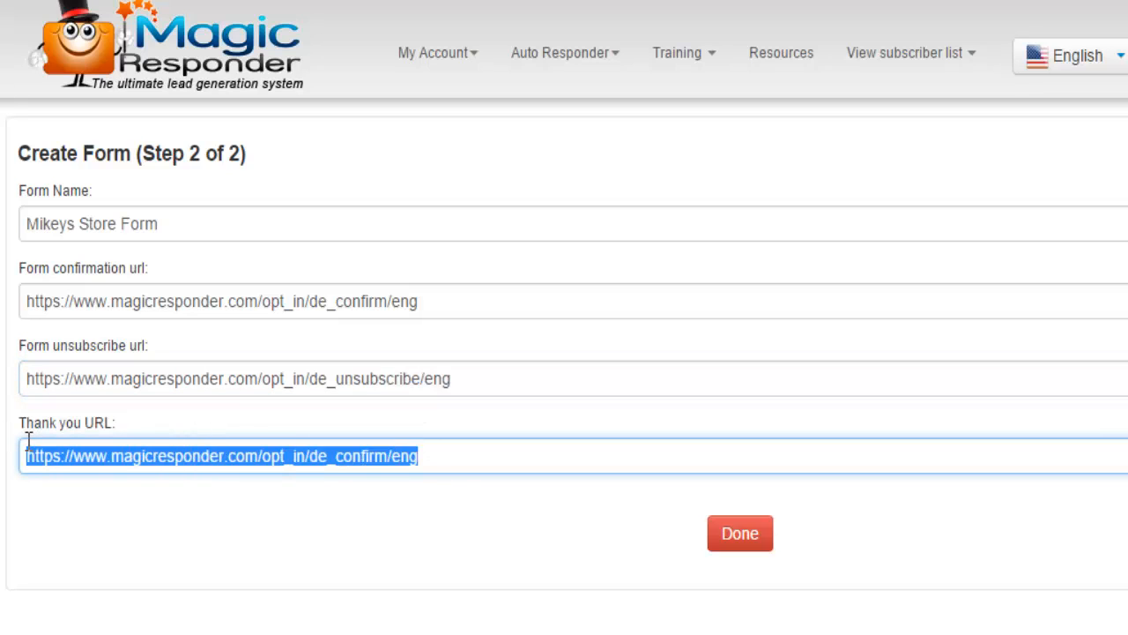
left_click_drag(36, 441, 13, 476)
left_click_drag(87, 464, 29, 381)
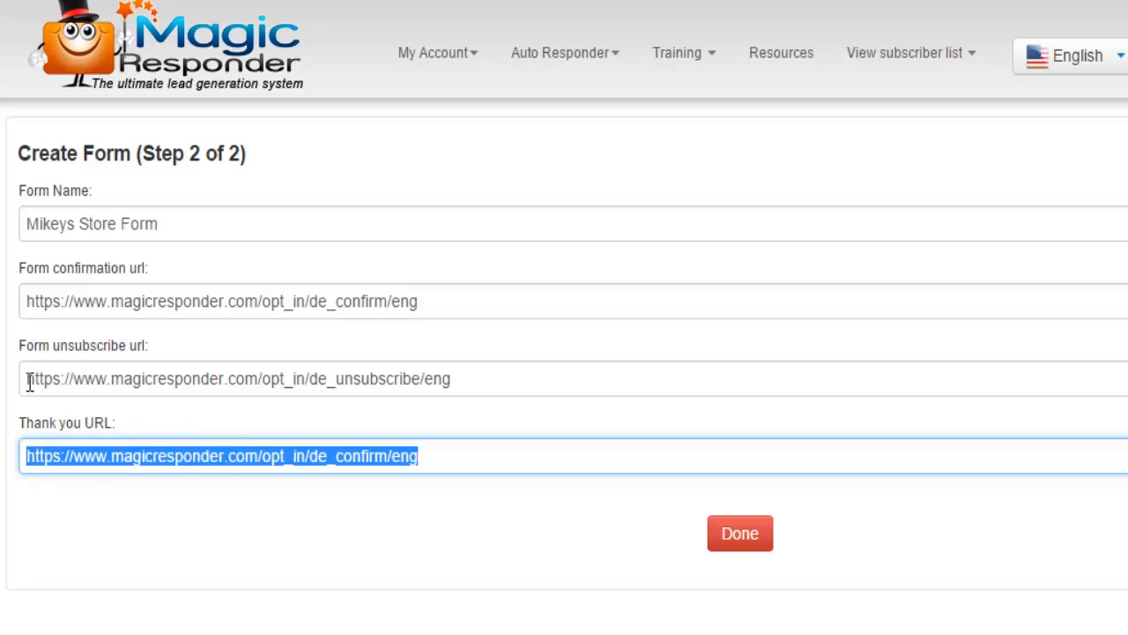
left_click(196, 219)
left_click_drag(197, 219, 76, 249)
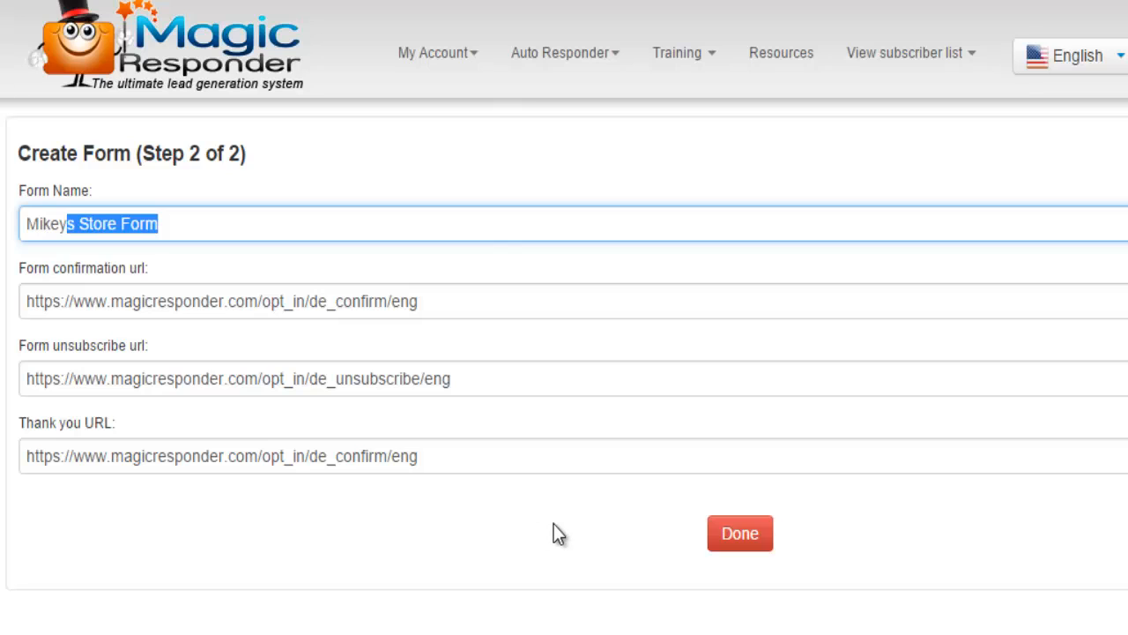
Finish Mikeys Store Form and select its new form ID in the opt-in forms list
left_click(737, 542)
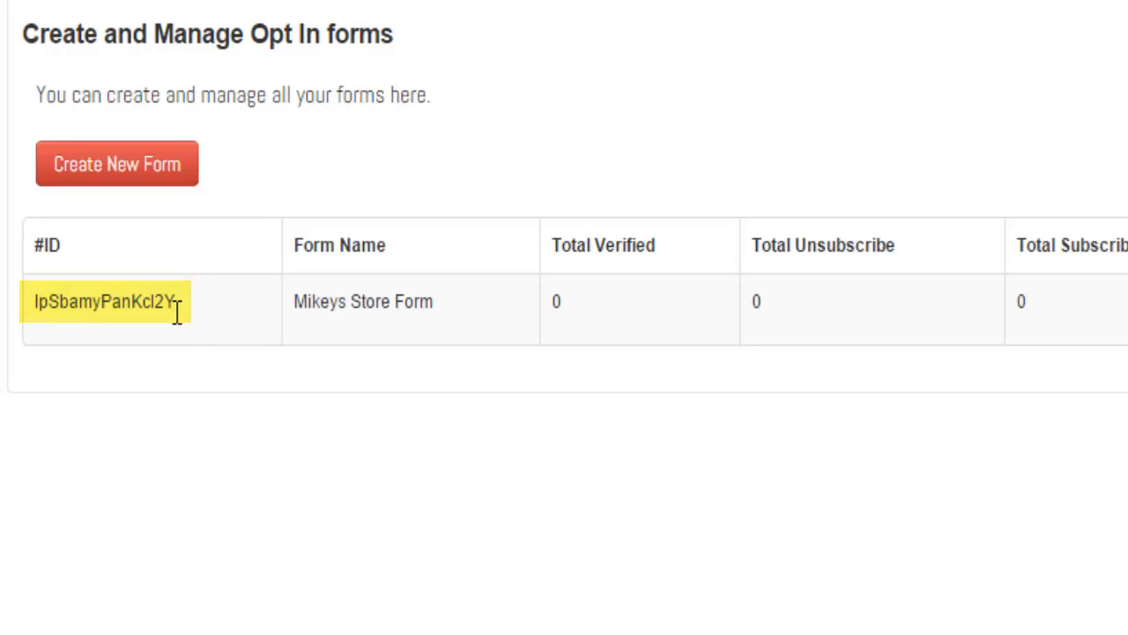
left_click_drag(176, 312, 32, 319)
key("ctrl+c")
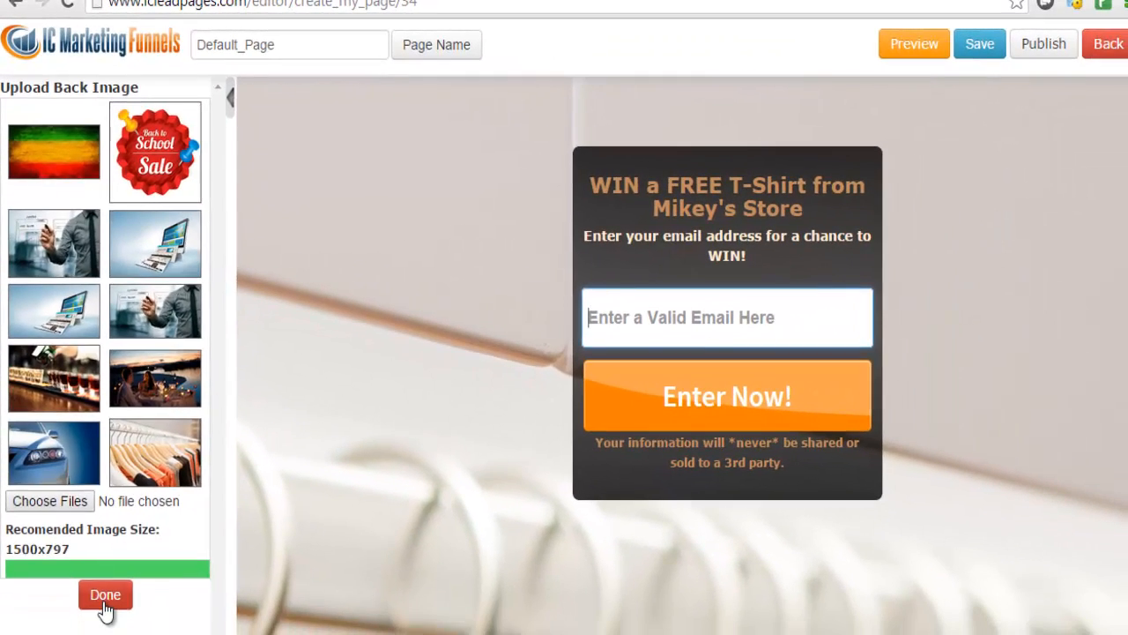
Choose Magicresponder.com as the page's autoresponder service and paste the Mikeys Store form ID
left_click(113, 634)
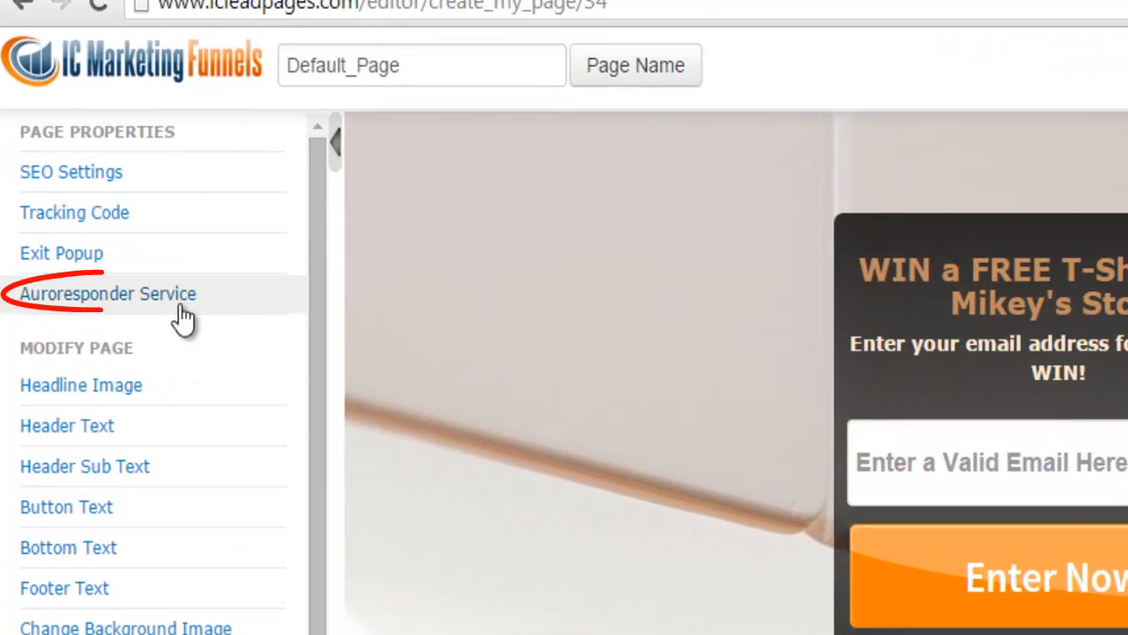
left_click(187, 311)
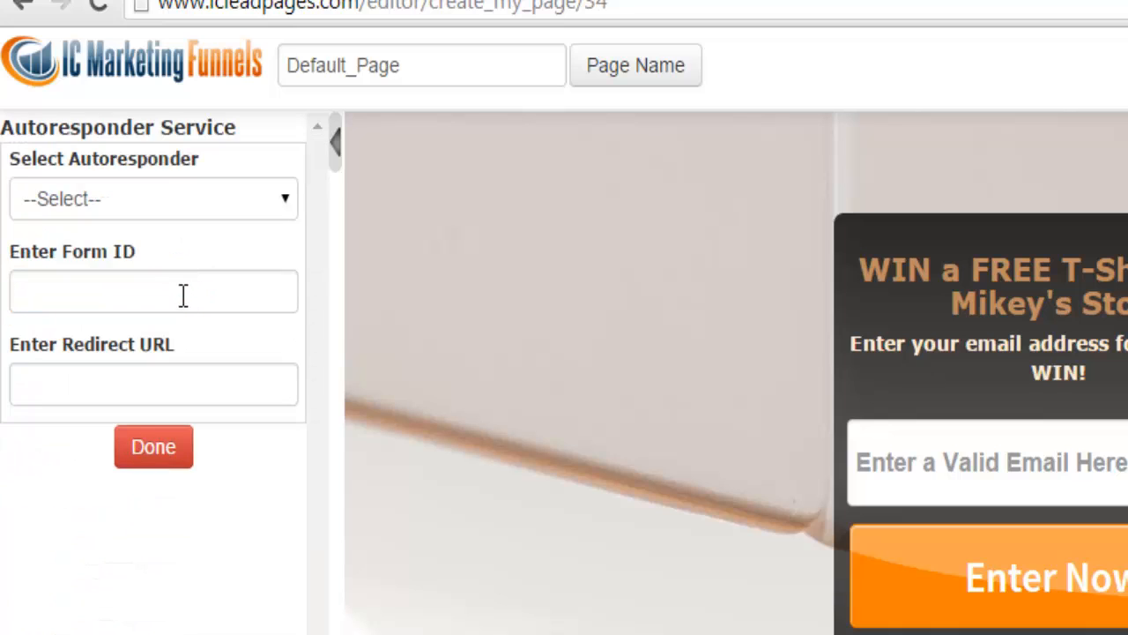
left_click(181, 211)
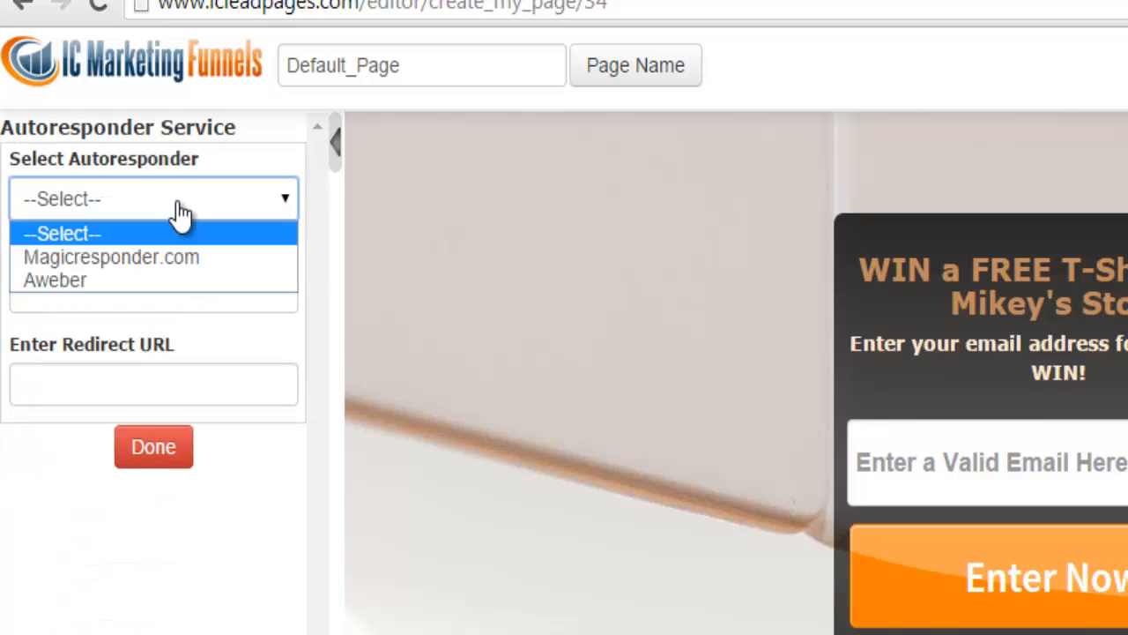
left_click(173, 259)
left_click(115, 294)
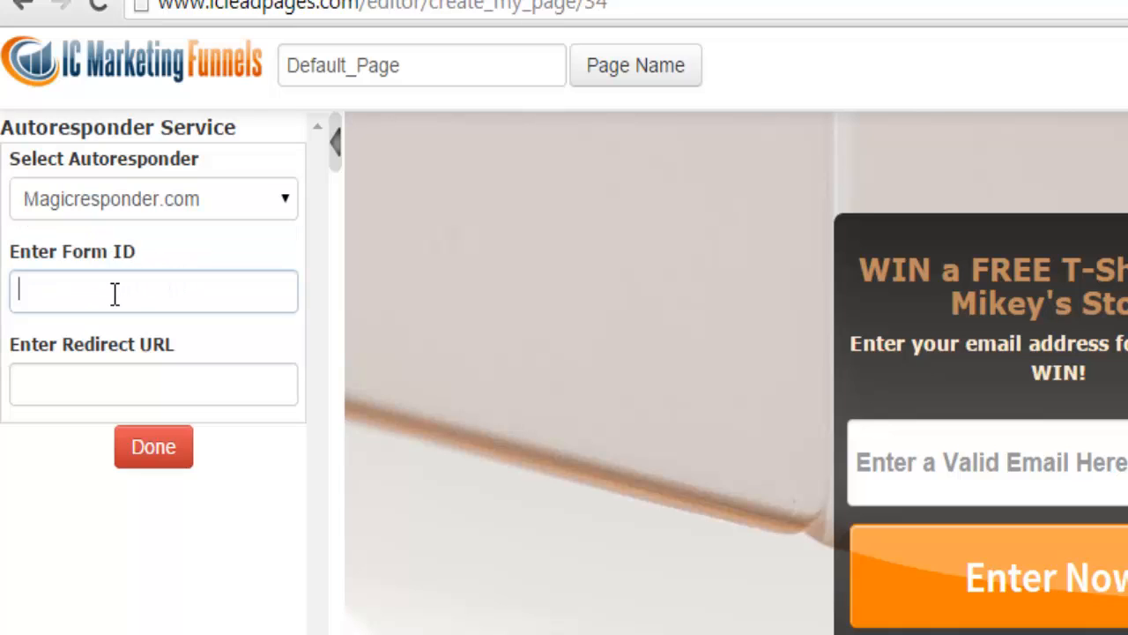
key("ctrl+v")
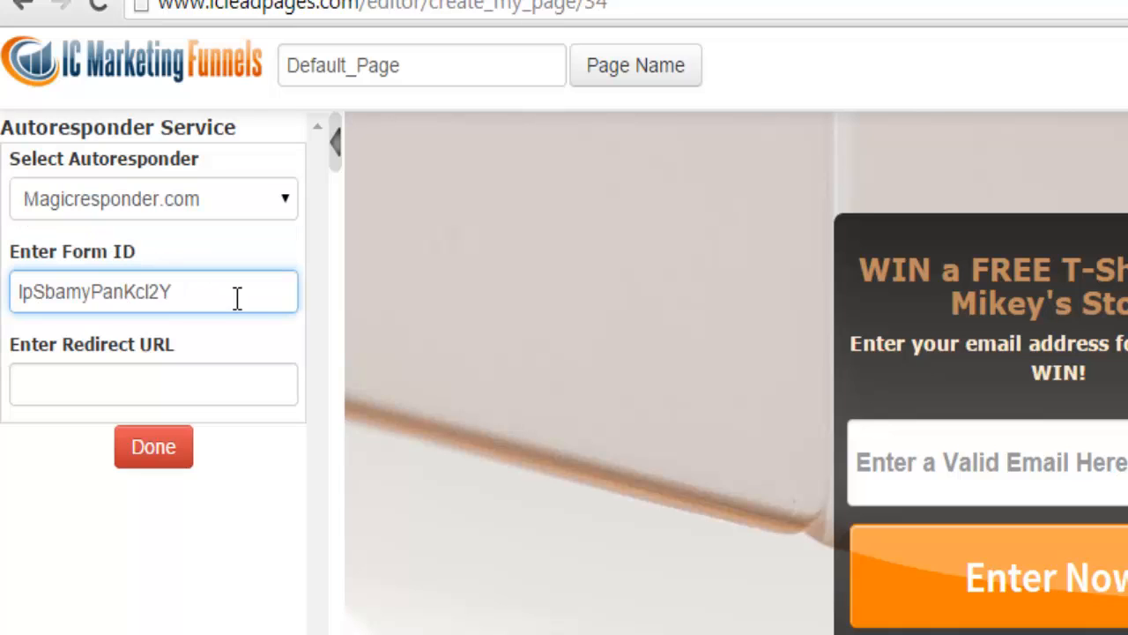
Check the pasted form ID, save the autoresponder settings, and compare it with the Magic Responder forms list
left_click_drag(237, 298, 30, 286)
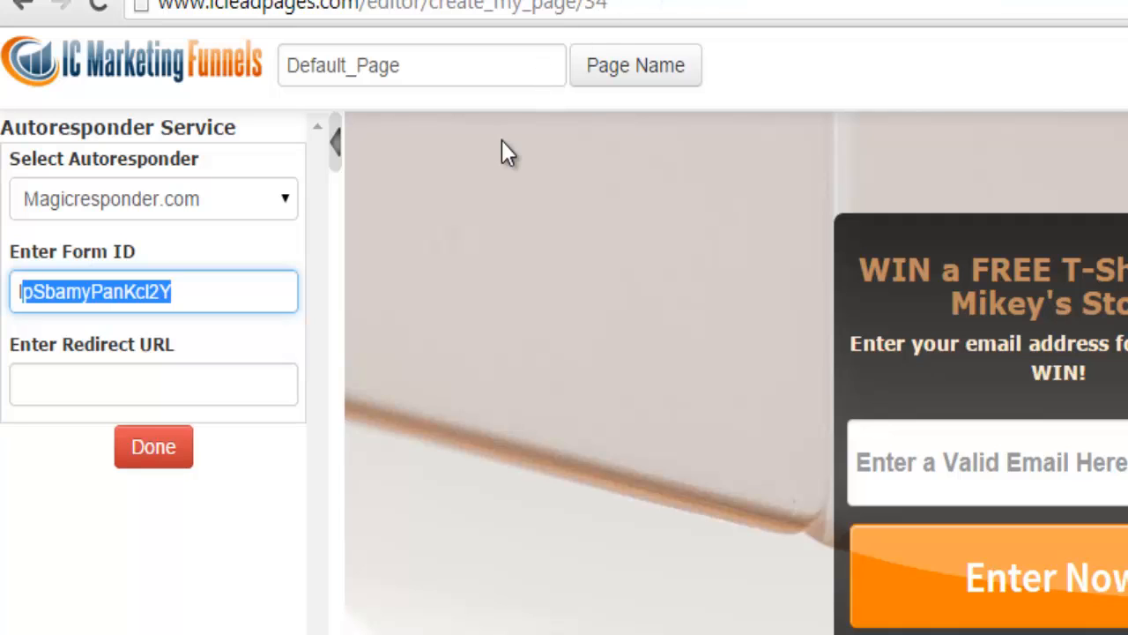
left_click(176, 464)
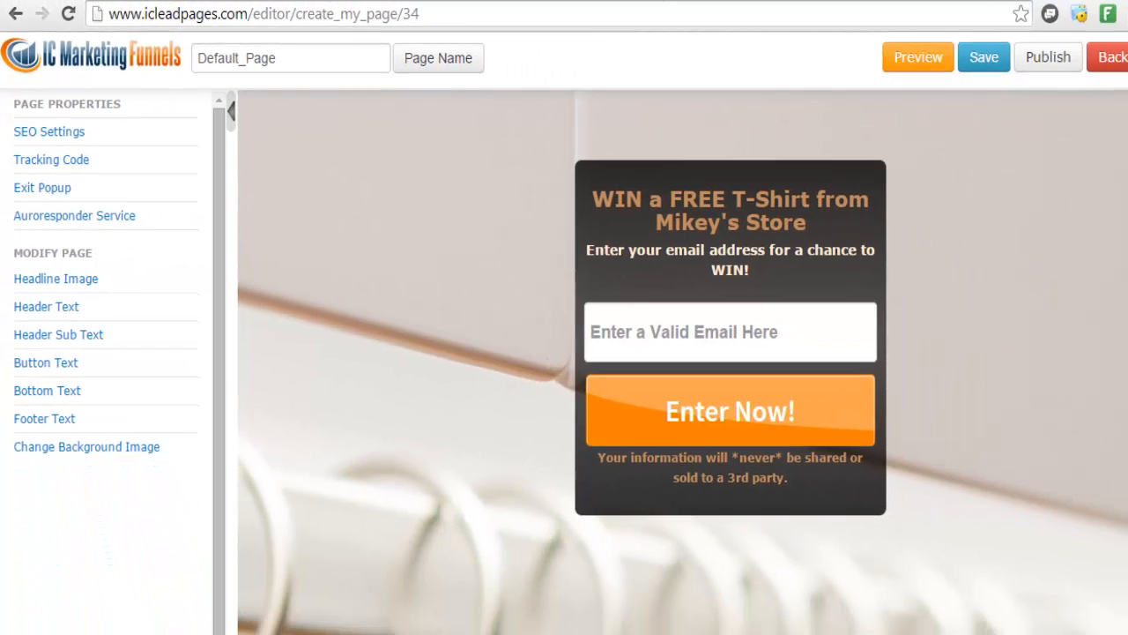
left_click(661, 1)
left_click(656, 0)
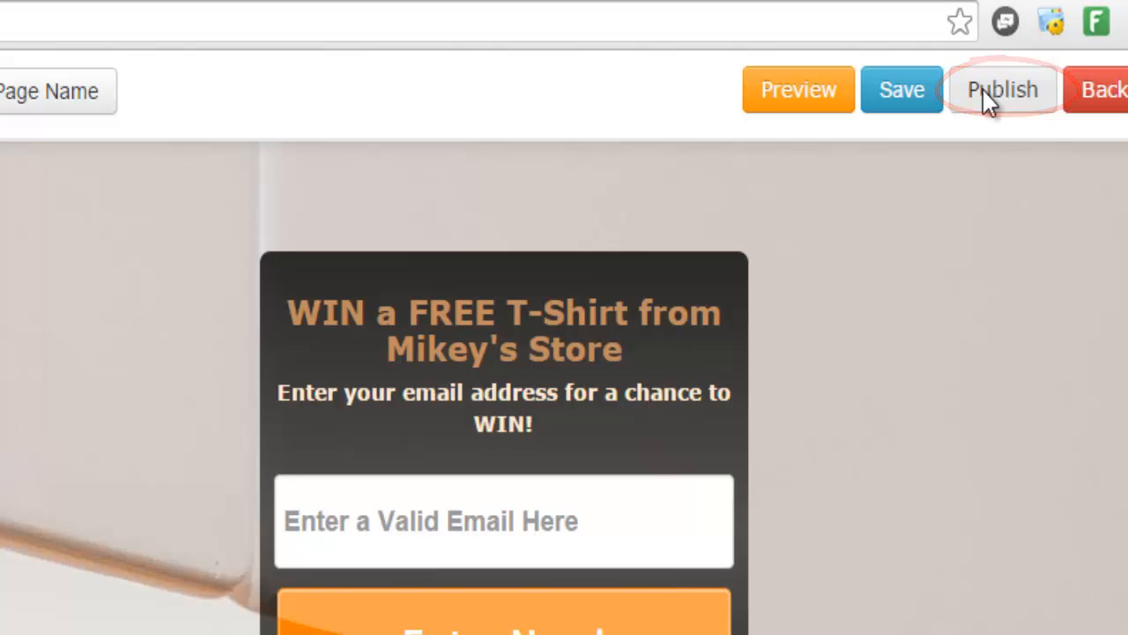
Publish the T-shirt opt-in page and highlight its live page address
left_click(985, 91)
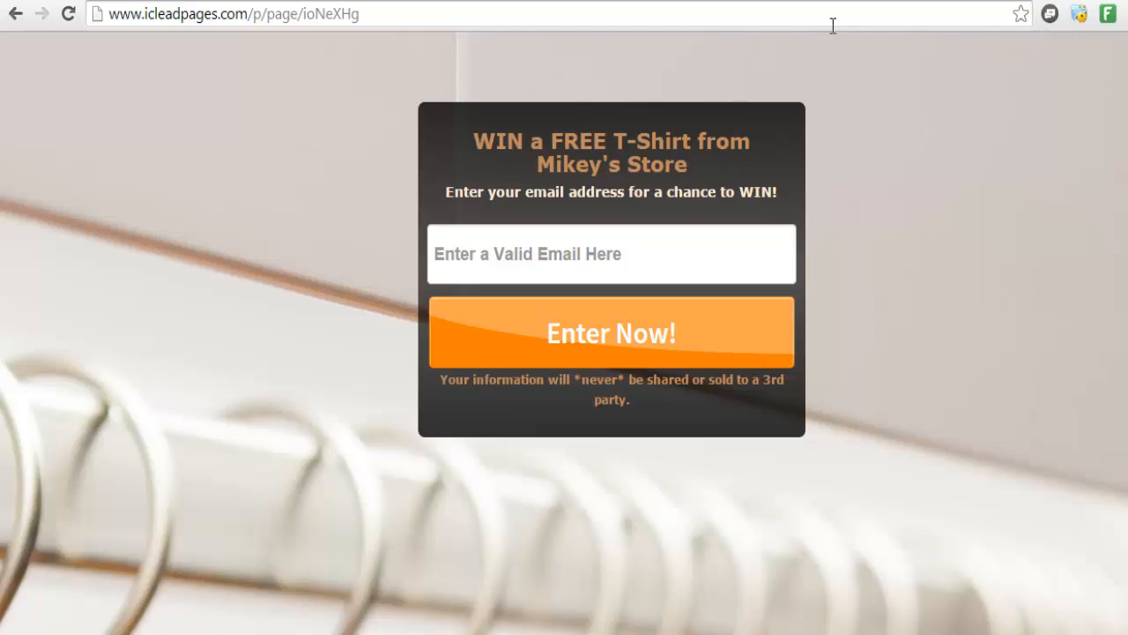
left_click(732, 22)
mouse_move(370, 14)
left_mouse_down()
mouse_move(120, 14)
mouse_move(360, 15)
left_mouse_up()
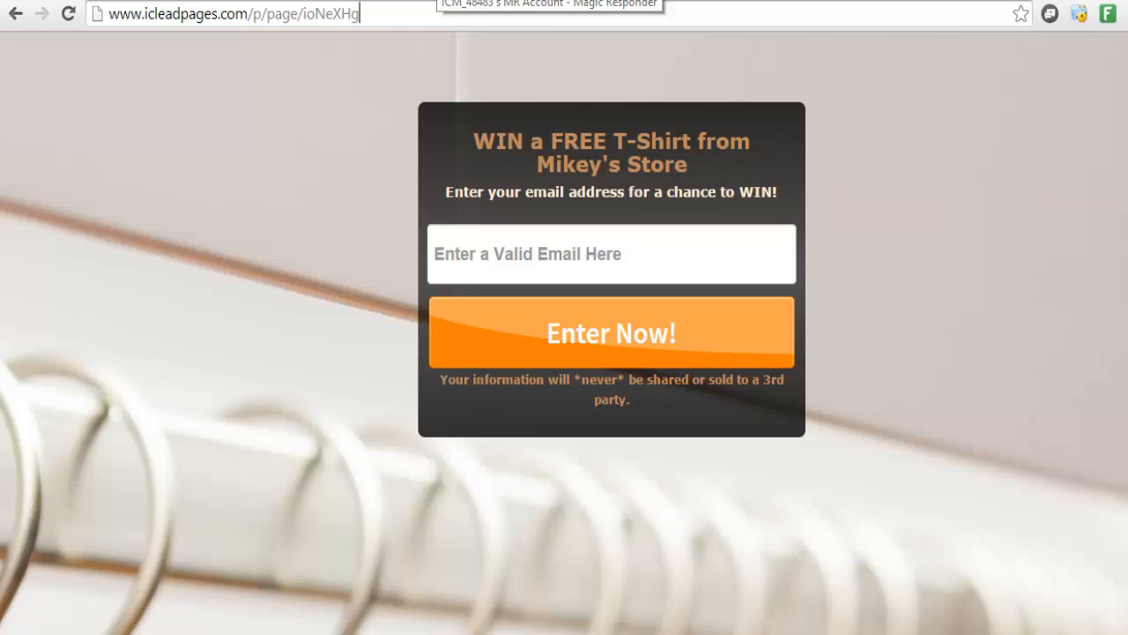
Sign up through the live page with a test email address and submit with Enter Now!
left_click(483, 238)
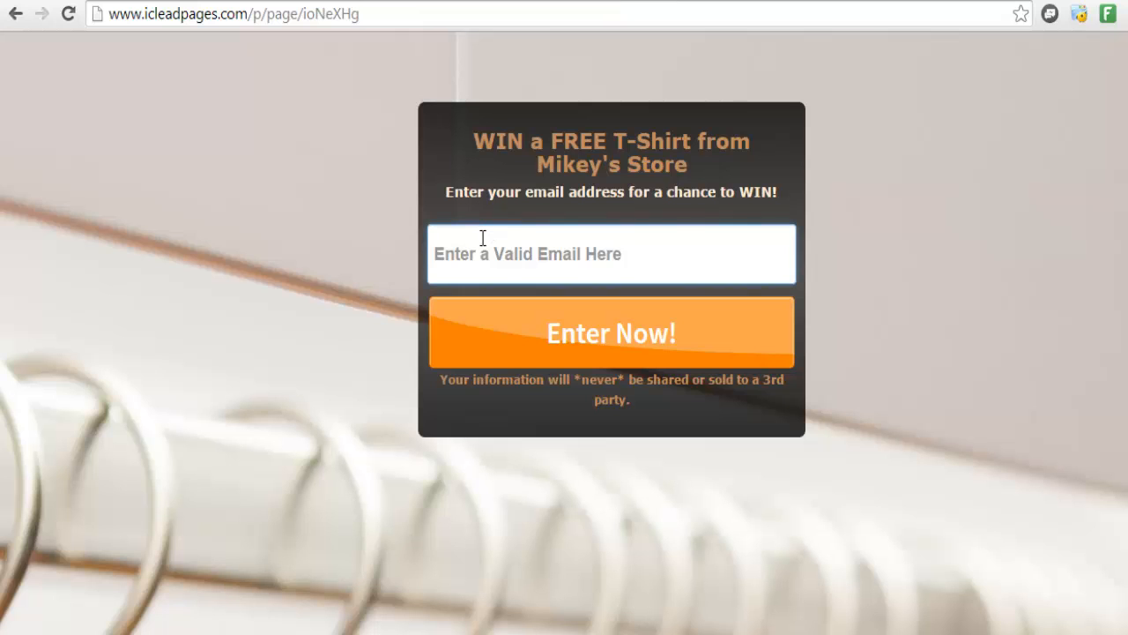
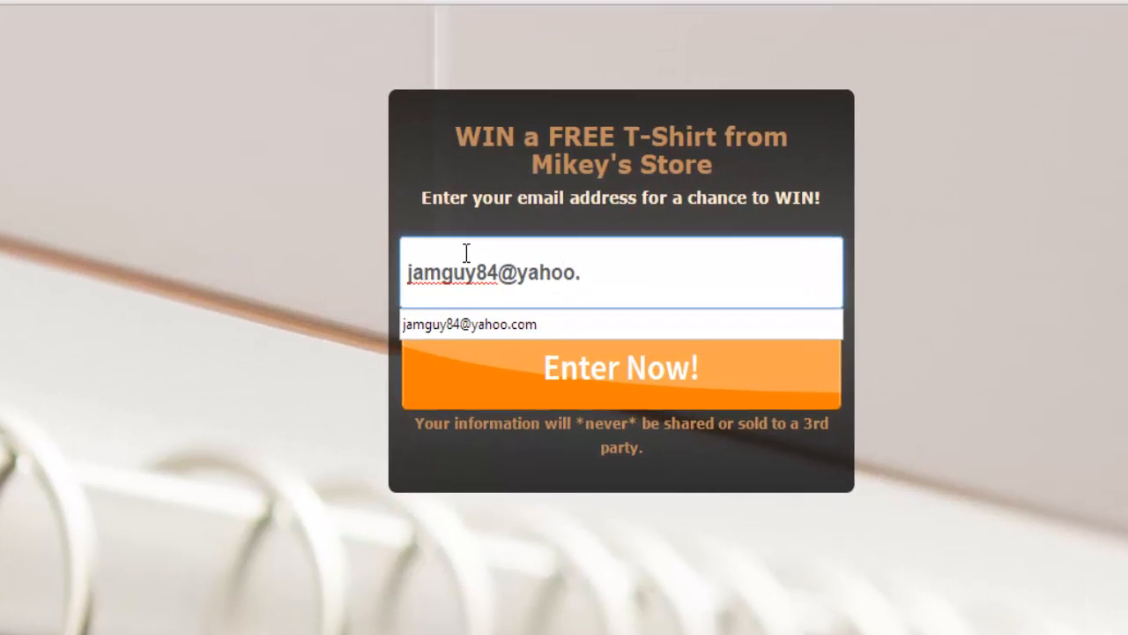
left_click(367, 495)
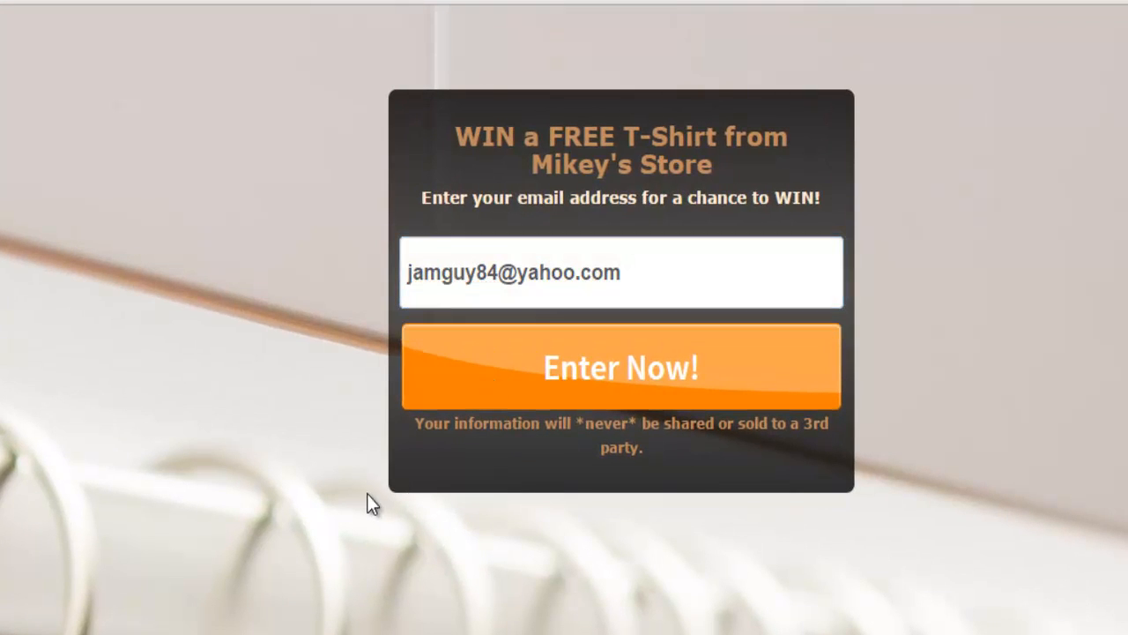
left_click(512, 372)
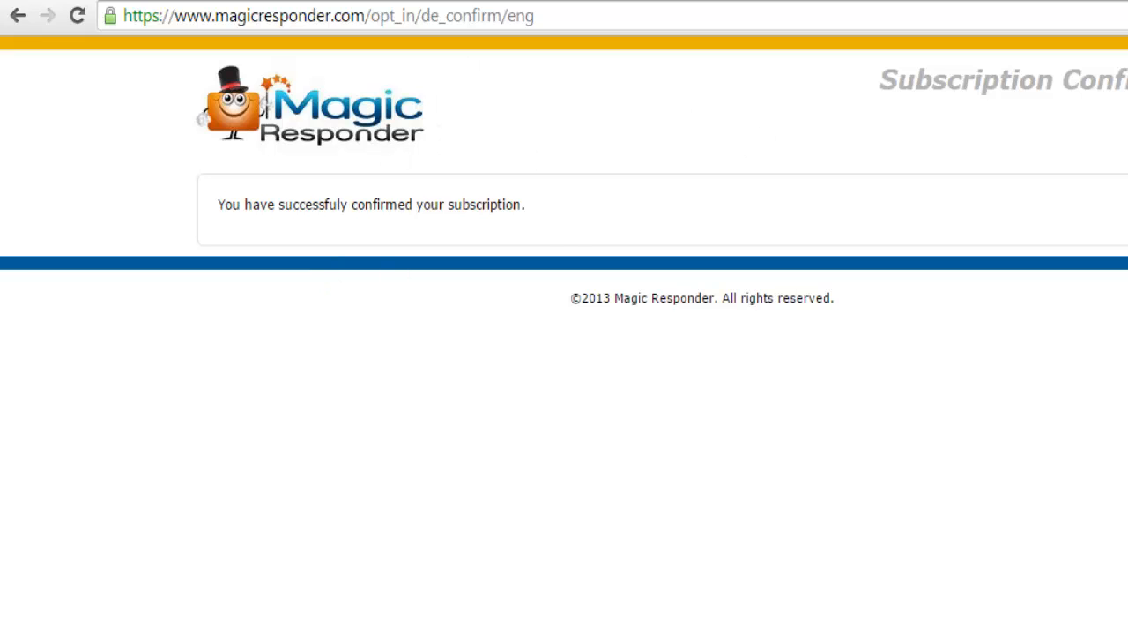
In a new tab, go to Yahoo Mail and open the 'Thank you for joining us' email
key("ctrl+t")
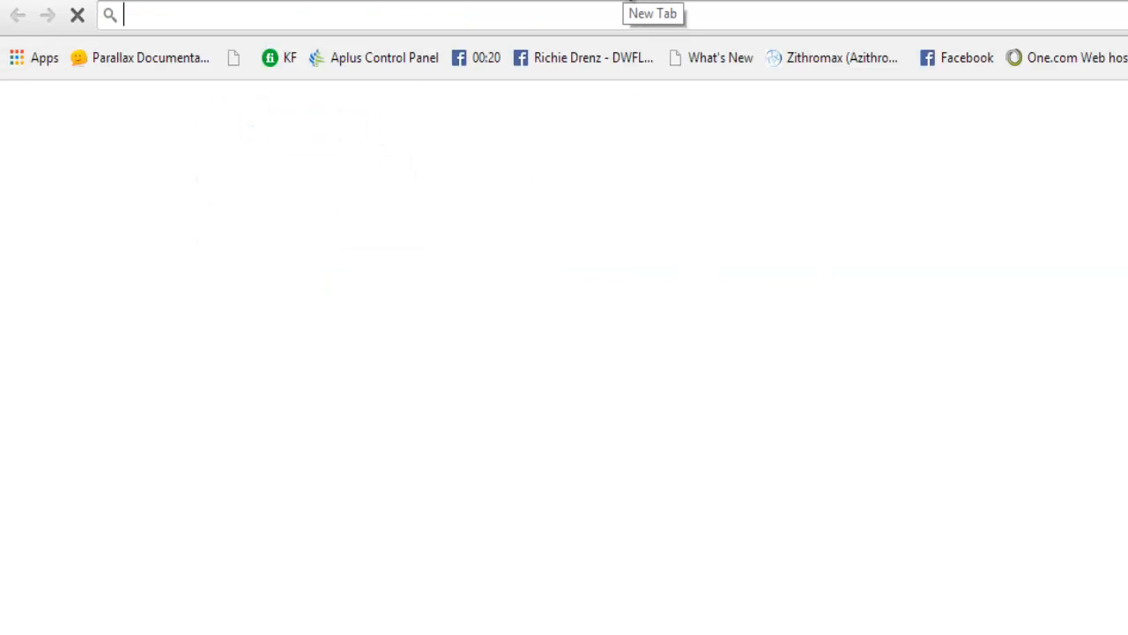
type("yahoo.com")
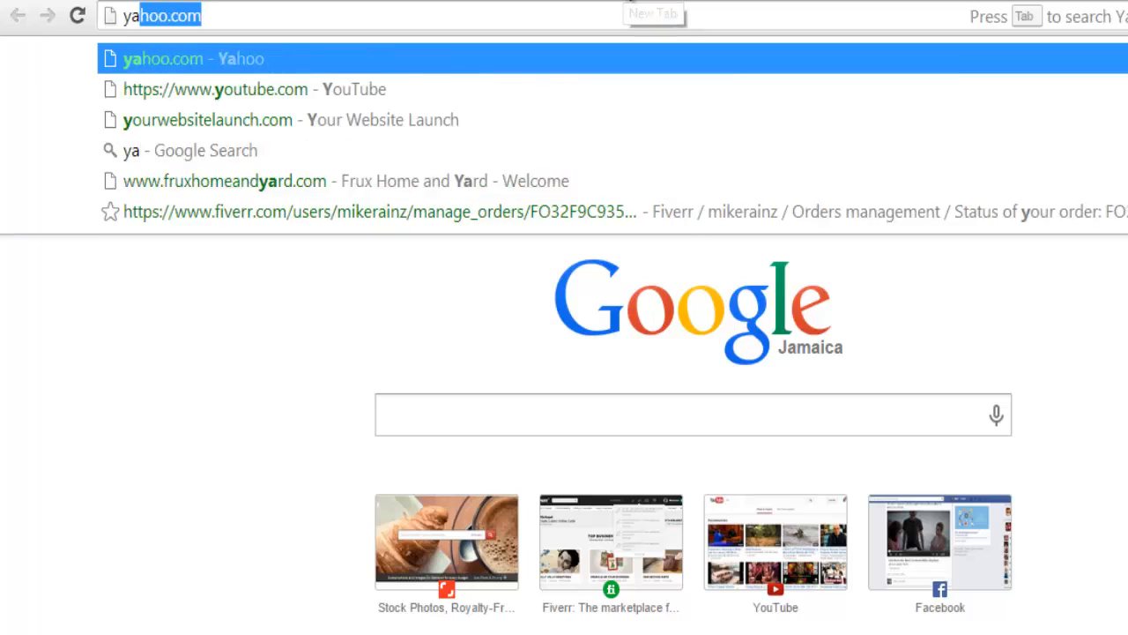
key("Return")
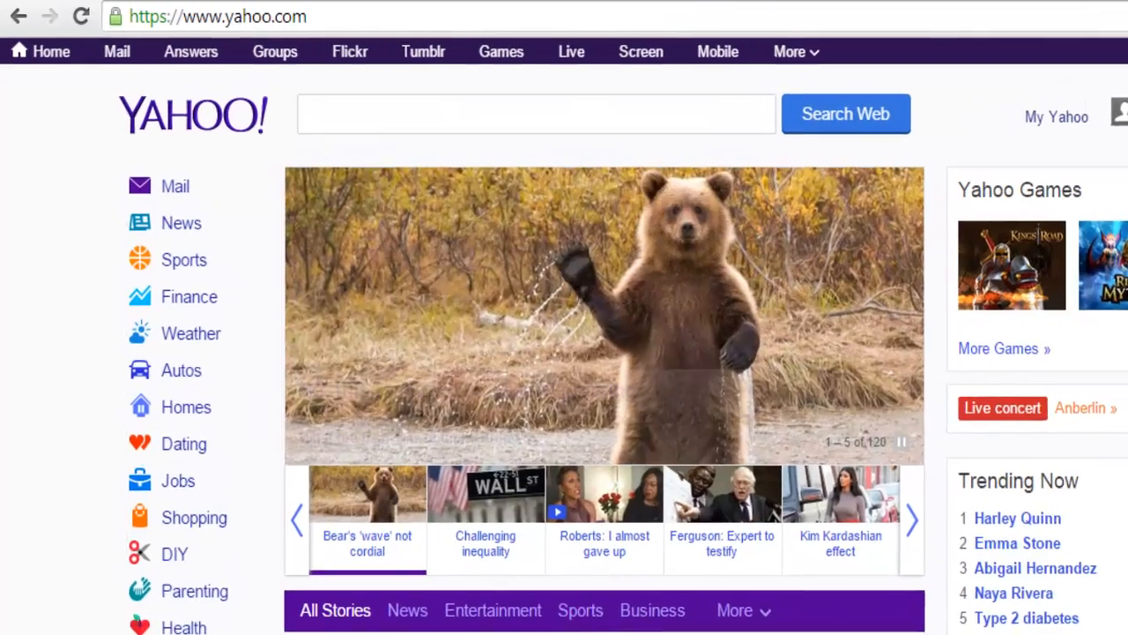
left_click(175, 186)
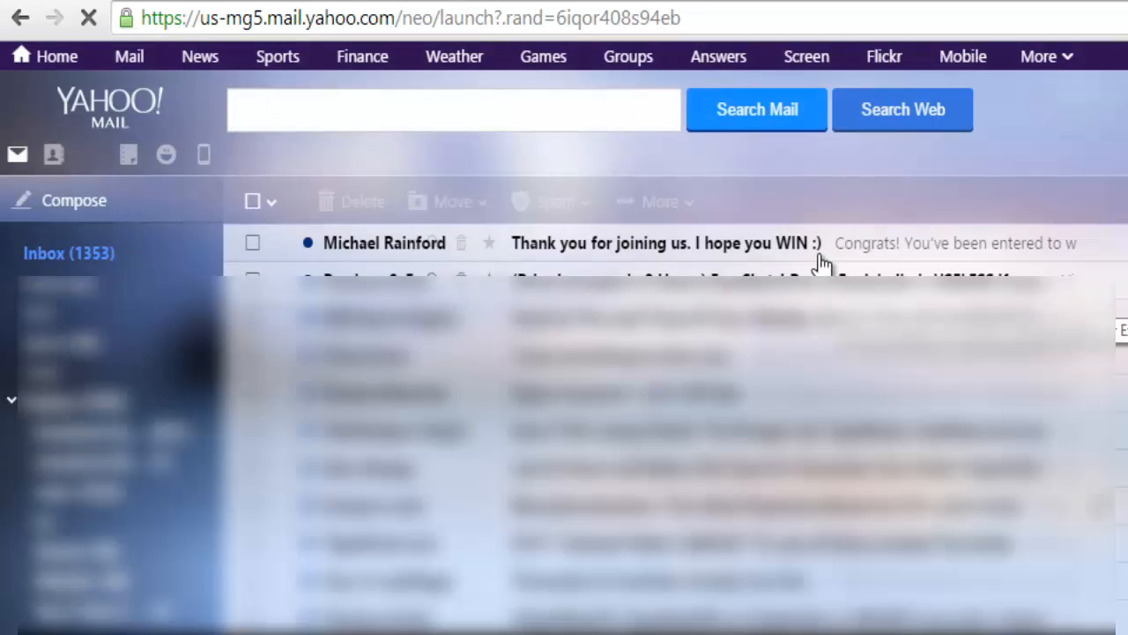
left_click(817, 257)
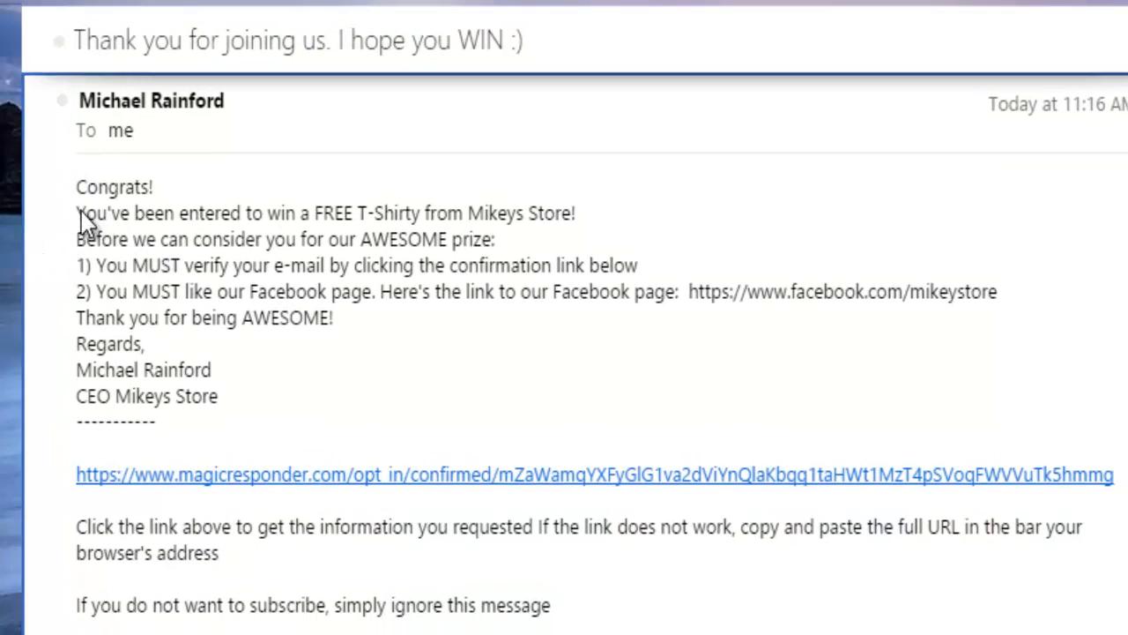
Highlight the email's message text, then its Facebook page link
left_click_drag(70, 185, 418, 300)
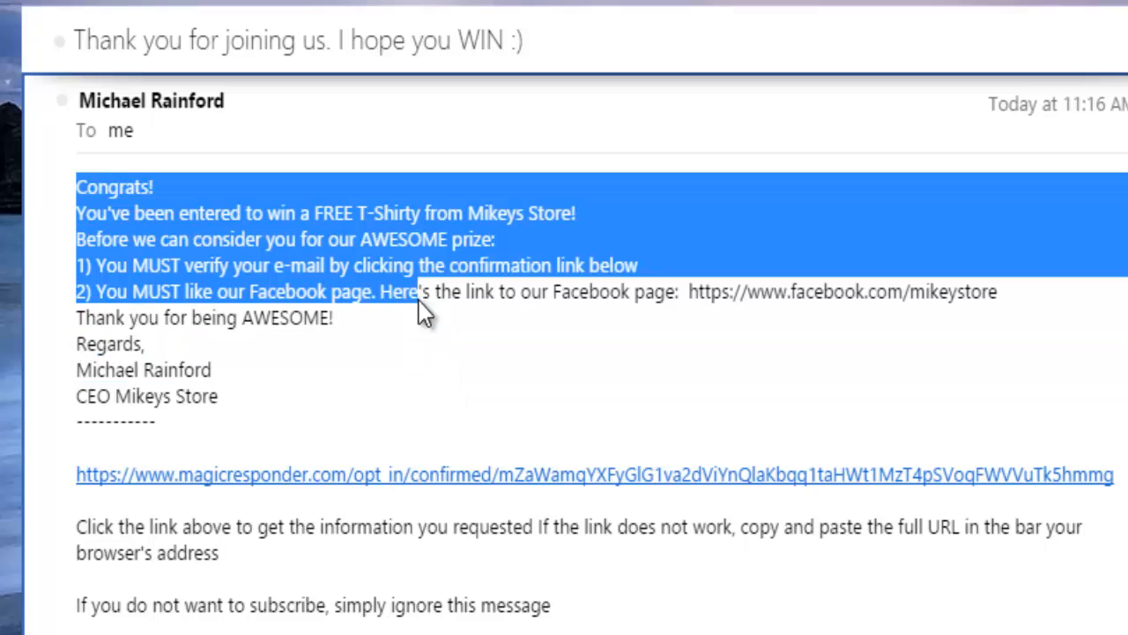
left_click(477, 431)
left_click_drag(694, 295, 978, 285)
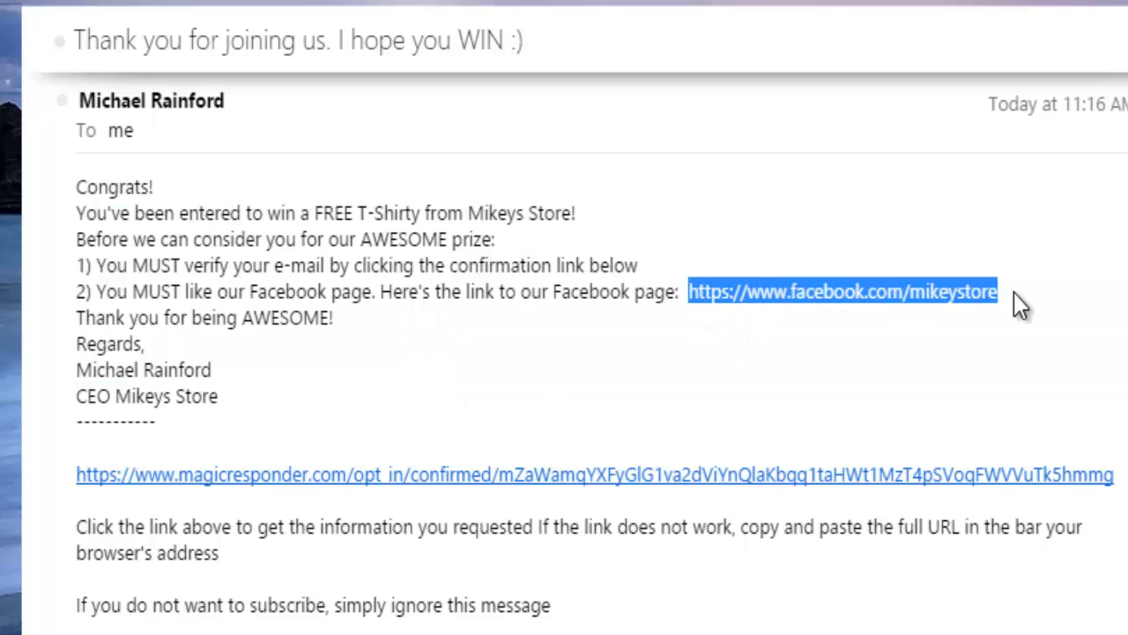